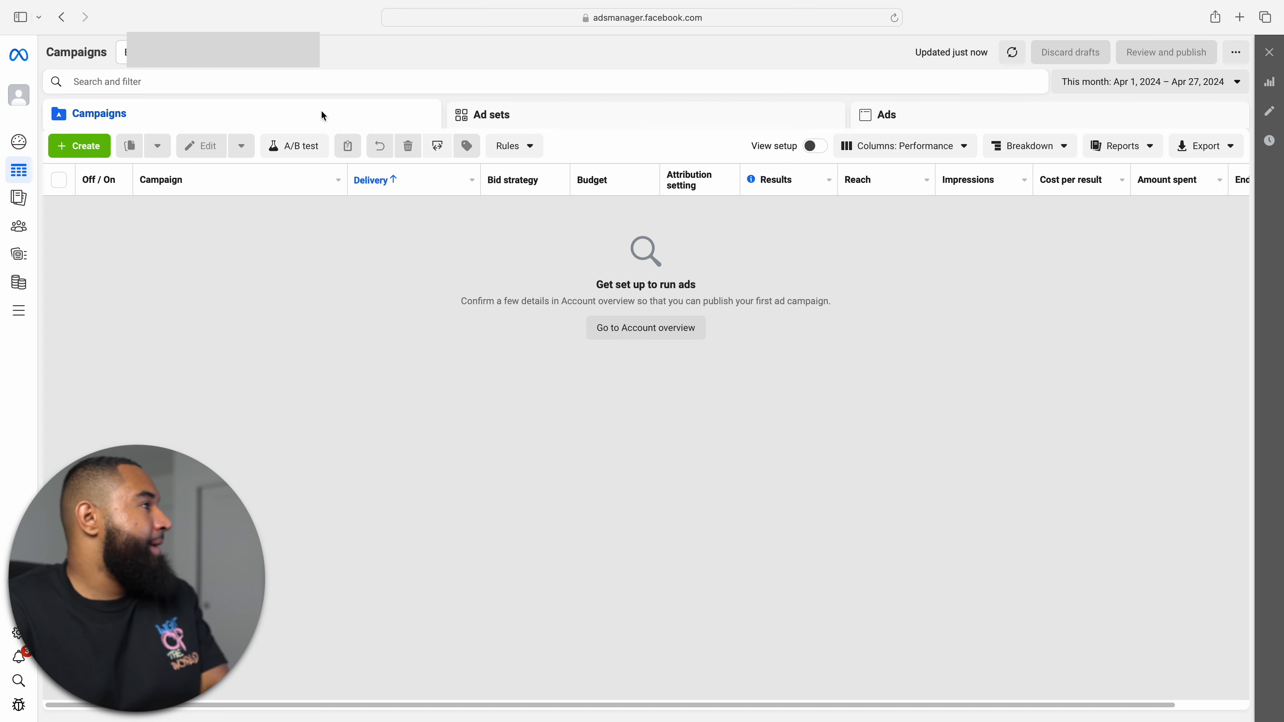
- Look through the campaign, ad set and ad levels of the ad account
click(553, 117)
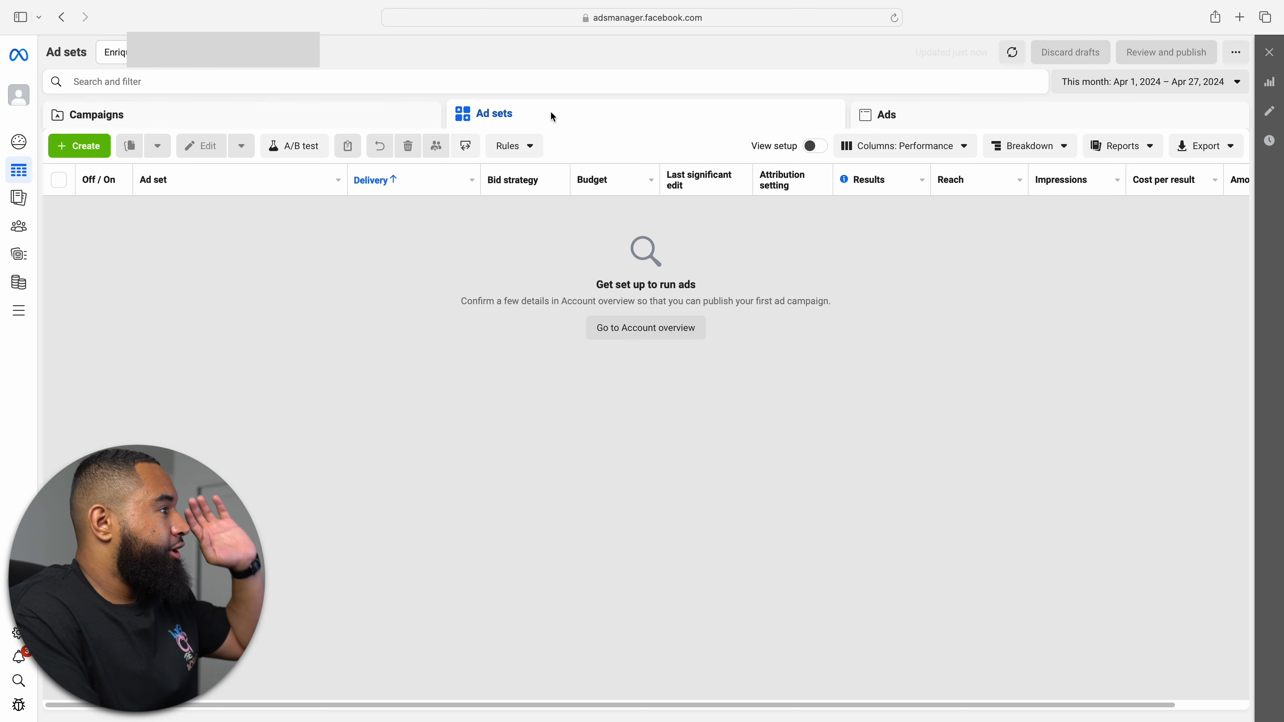
click(916, 120)
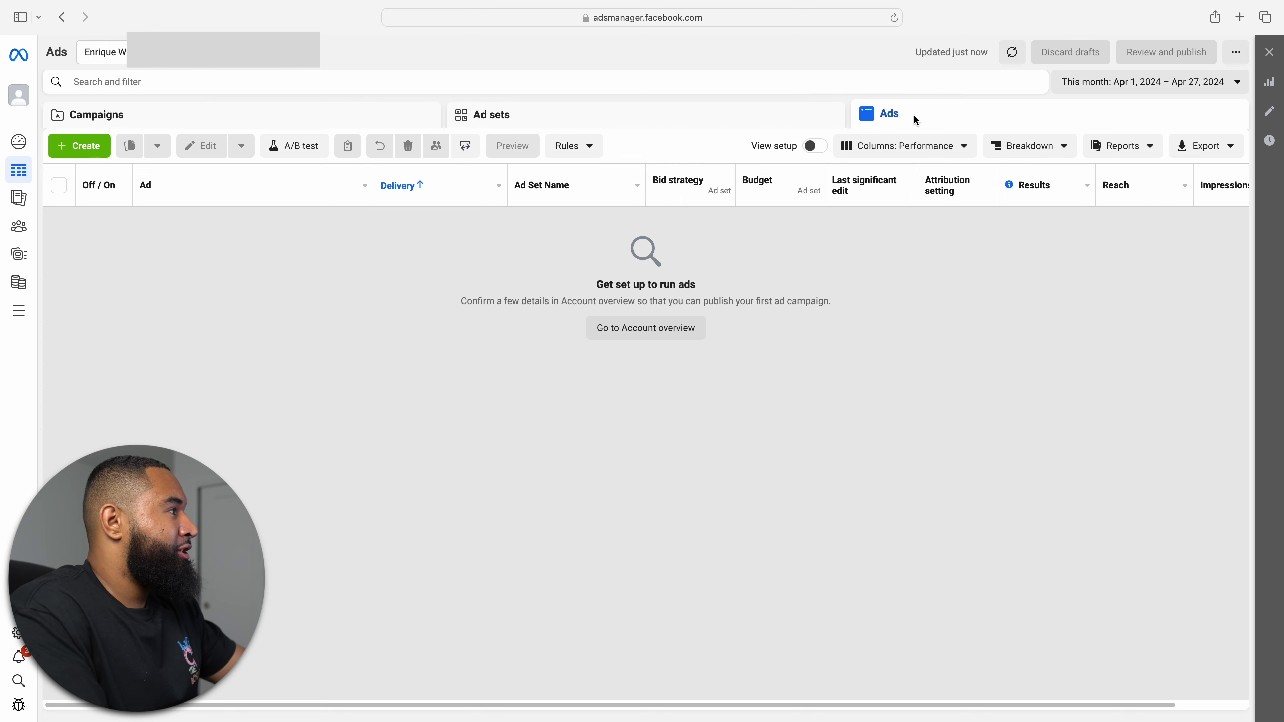
click(362, 117)
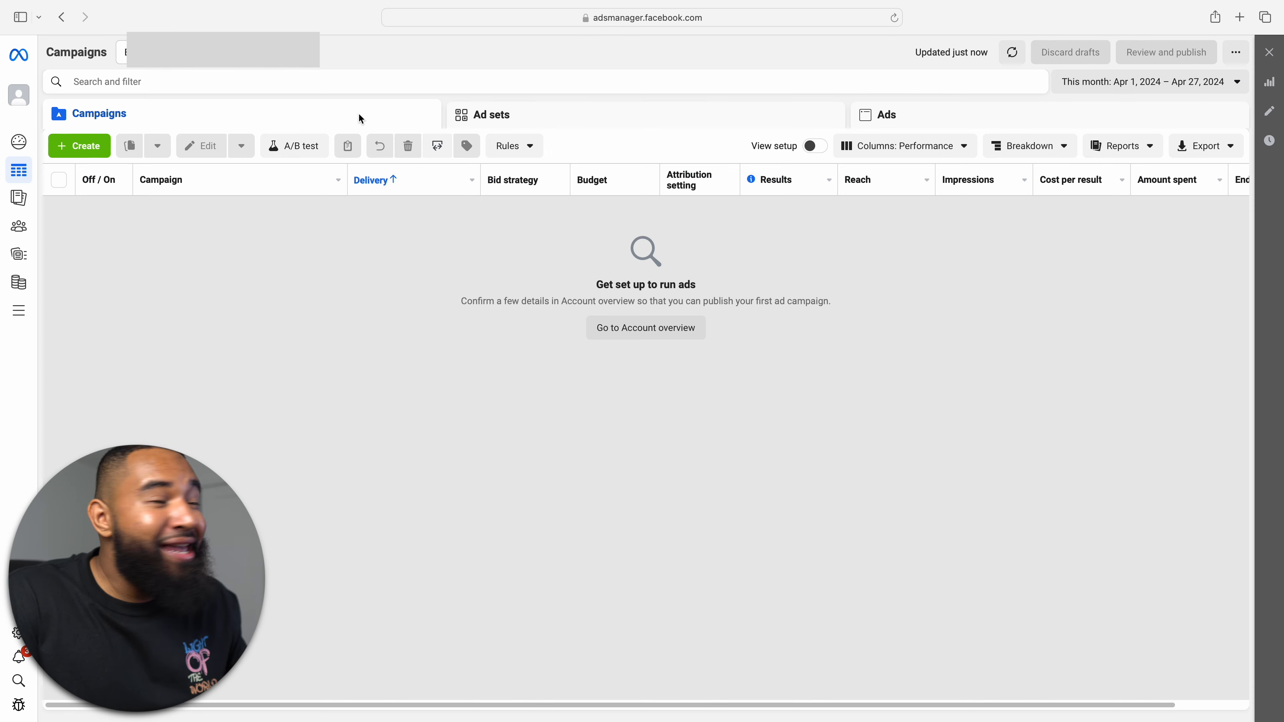
click(550, 116)
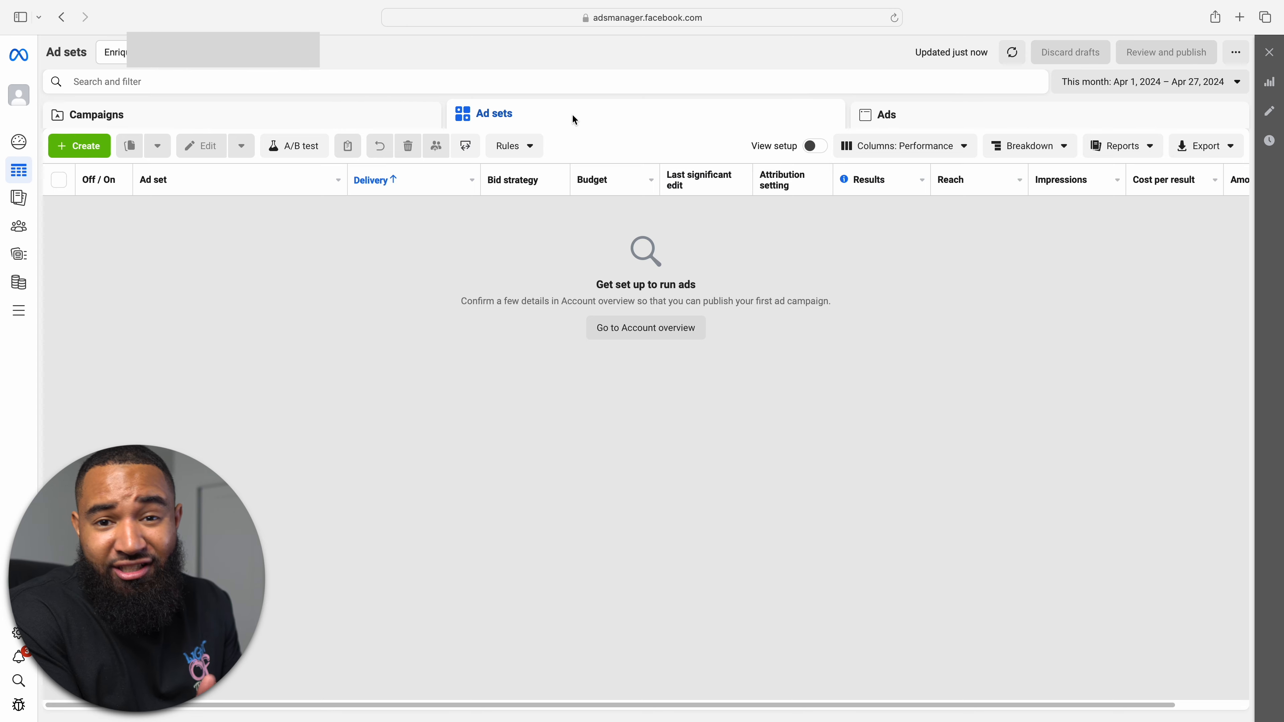
click(911, 111)
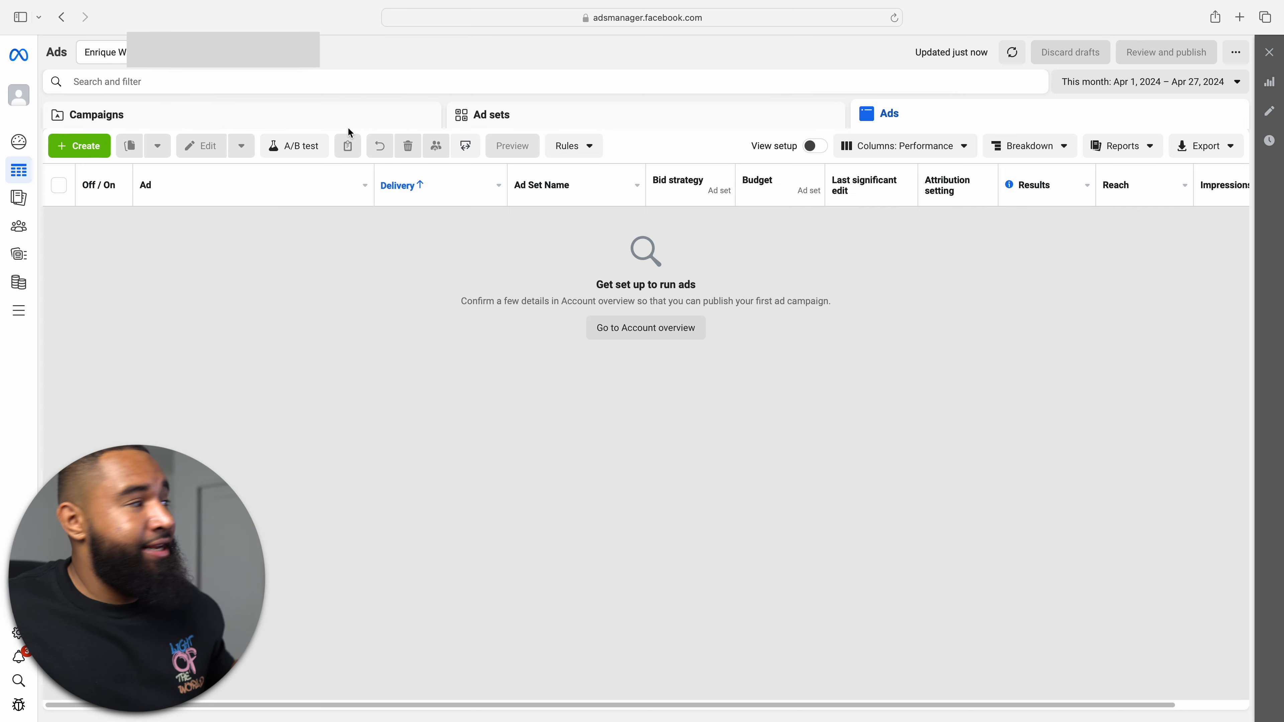
click(420, 118)
click(554, 117)
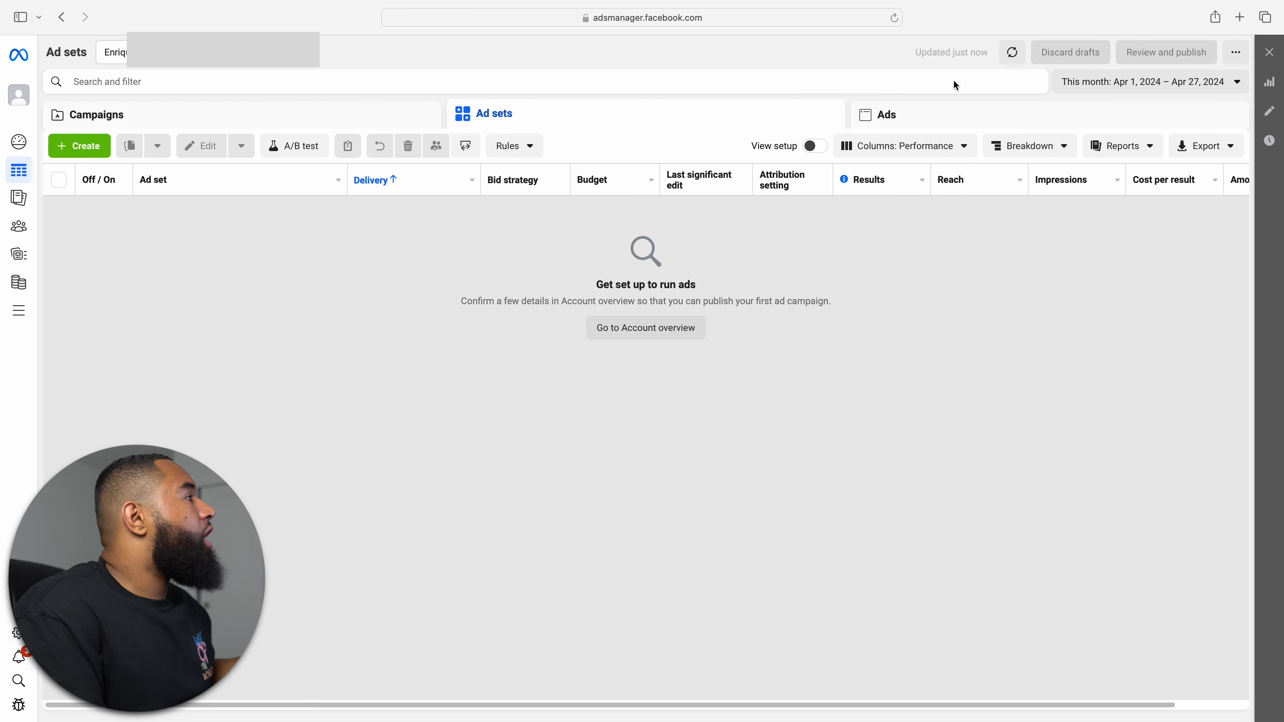
click(955, 116)
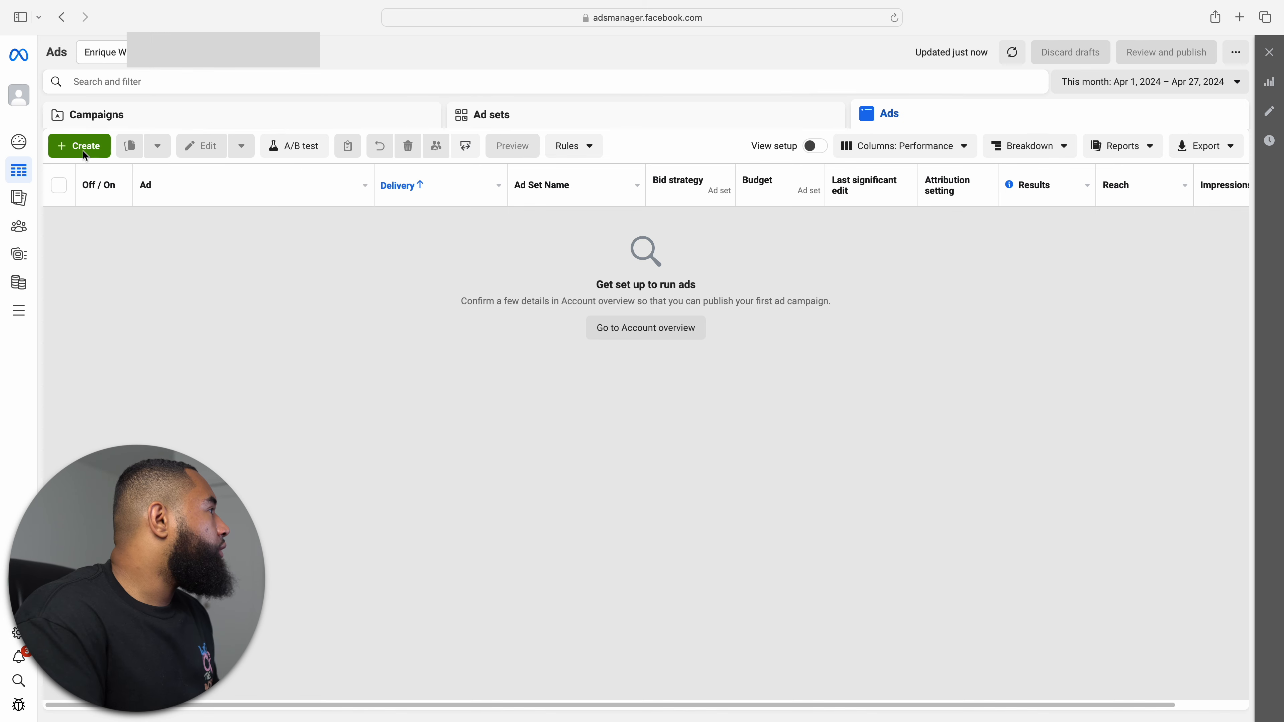
- Create a new campaign with the Sales objective, using the Manual sales campaign setup
click(61, 154)
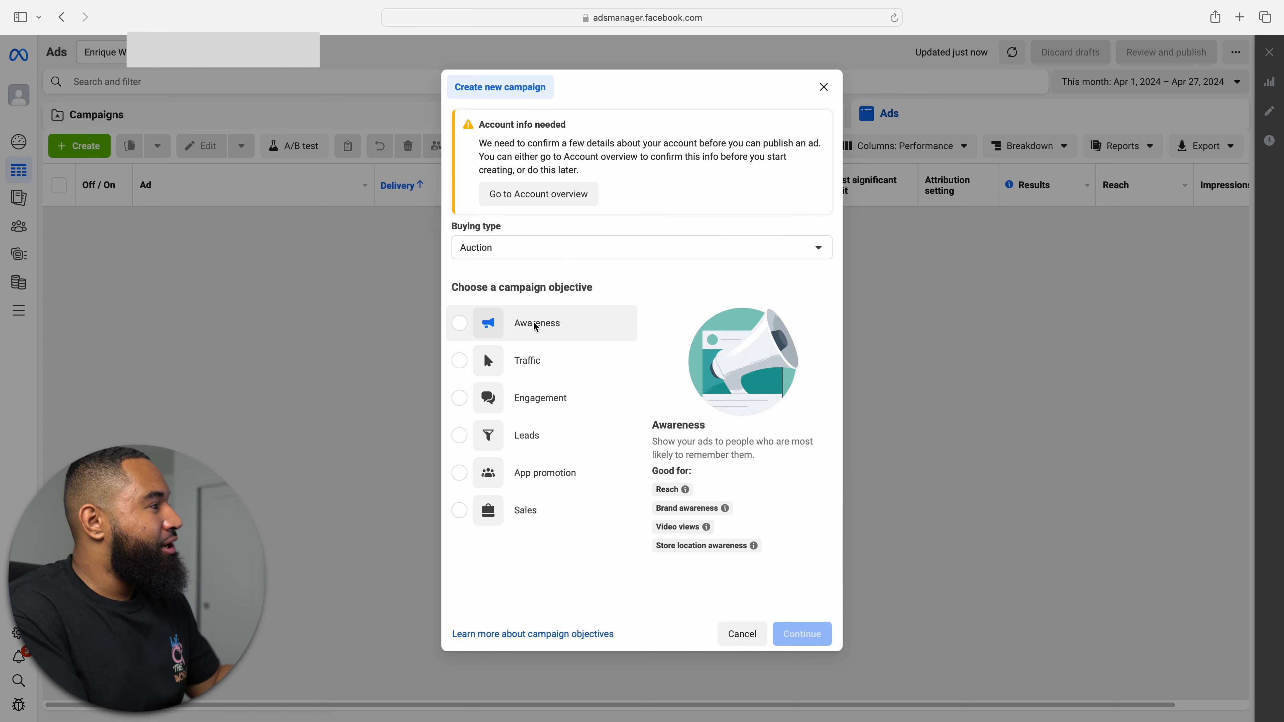
click(559, 509)
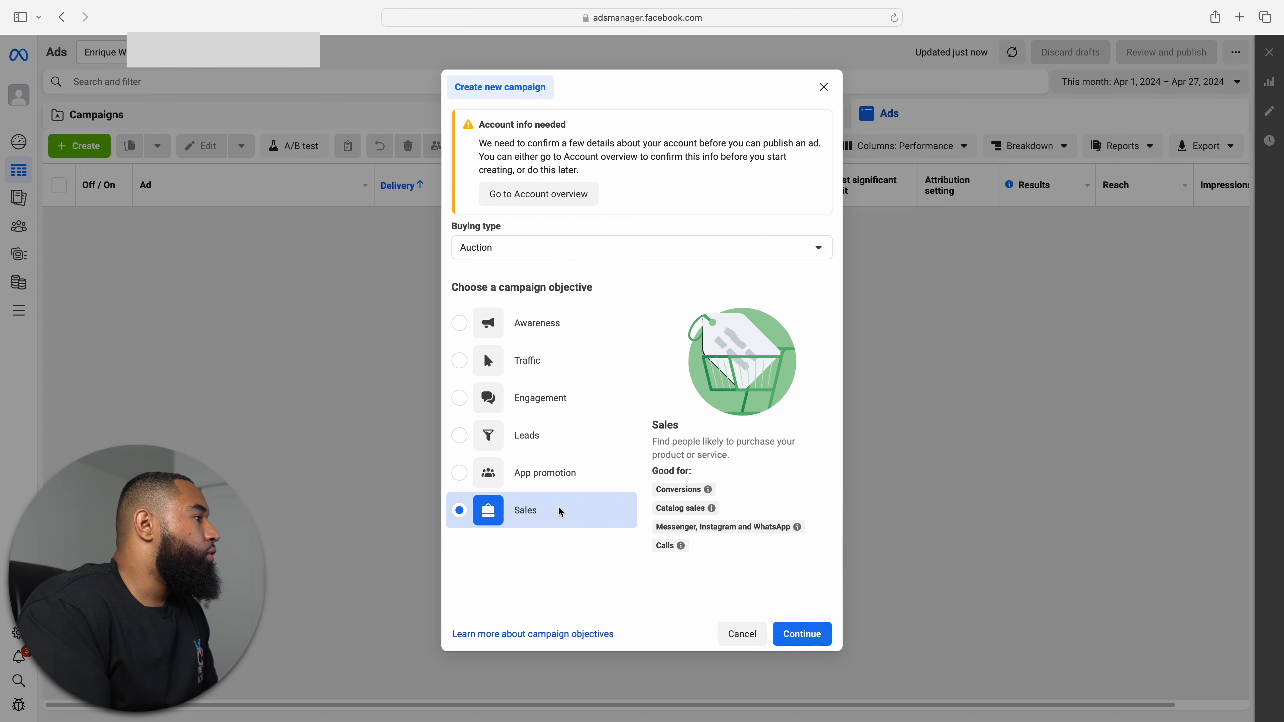
click(803, 633)
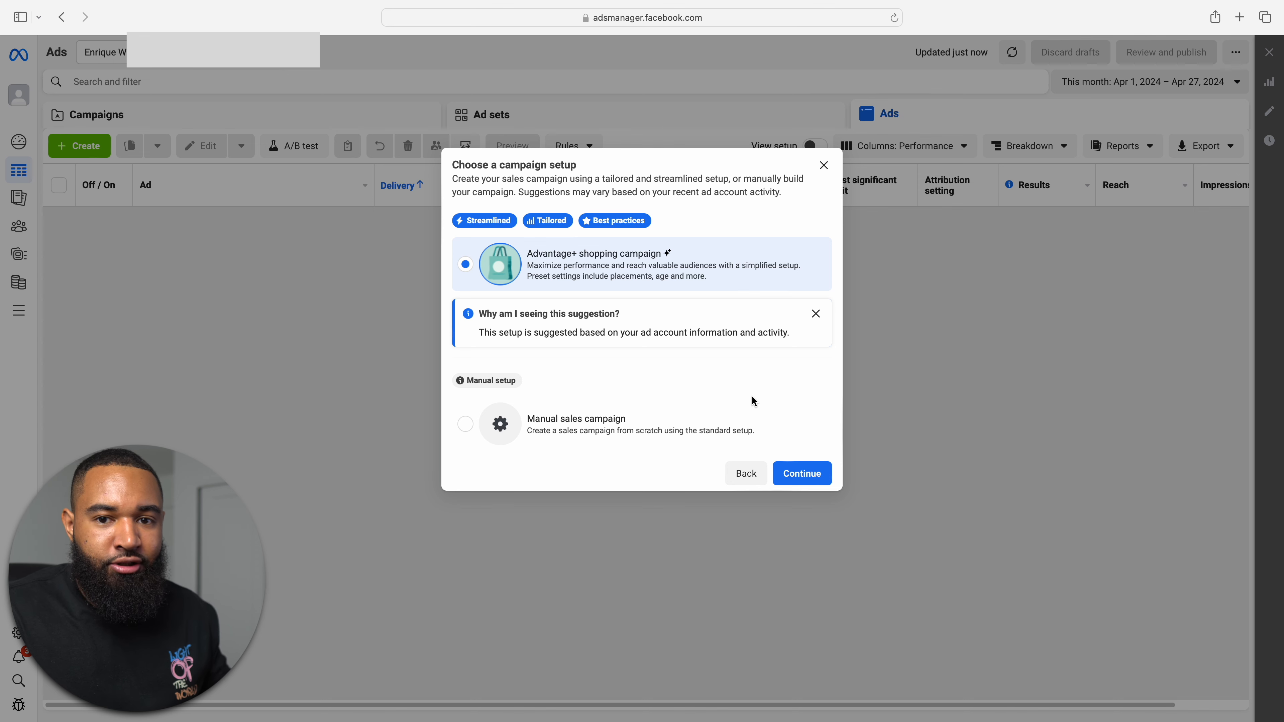
click(695, 425)
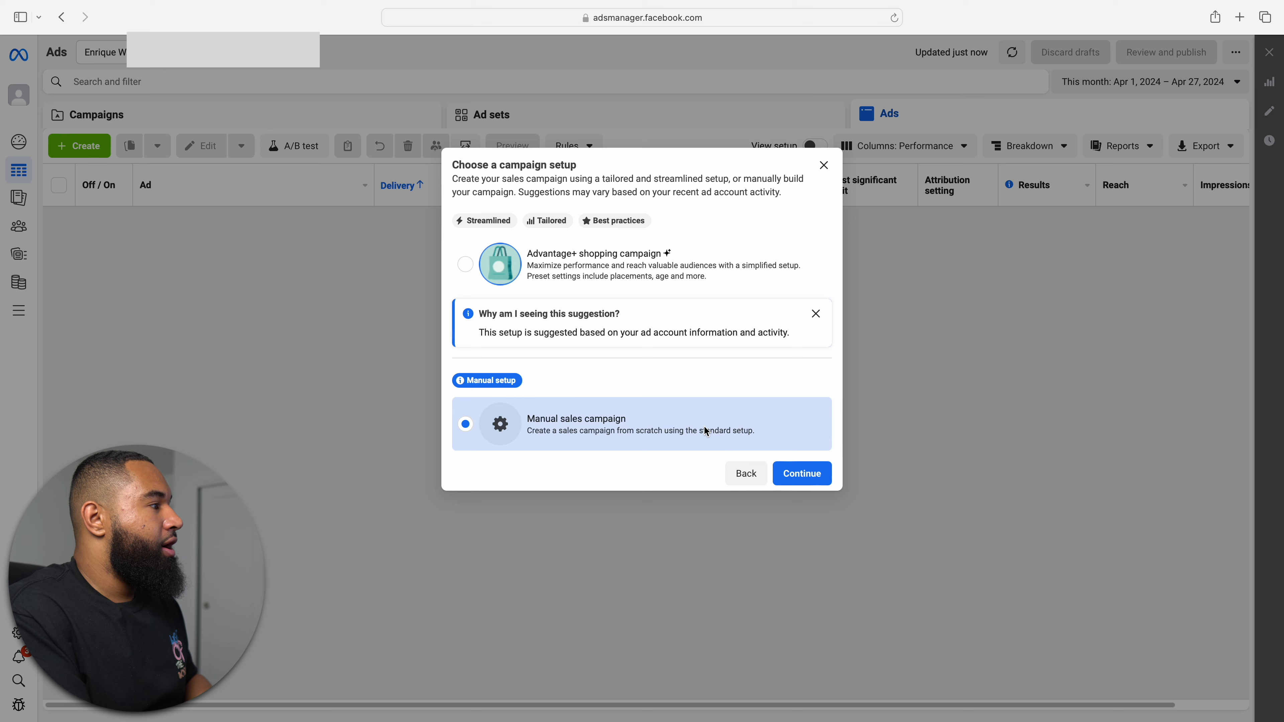
click(815, 478)
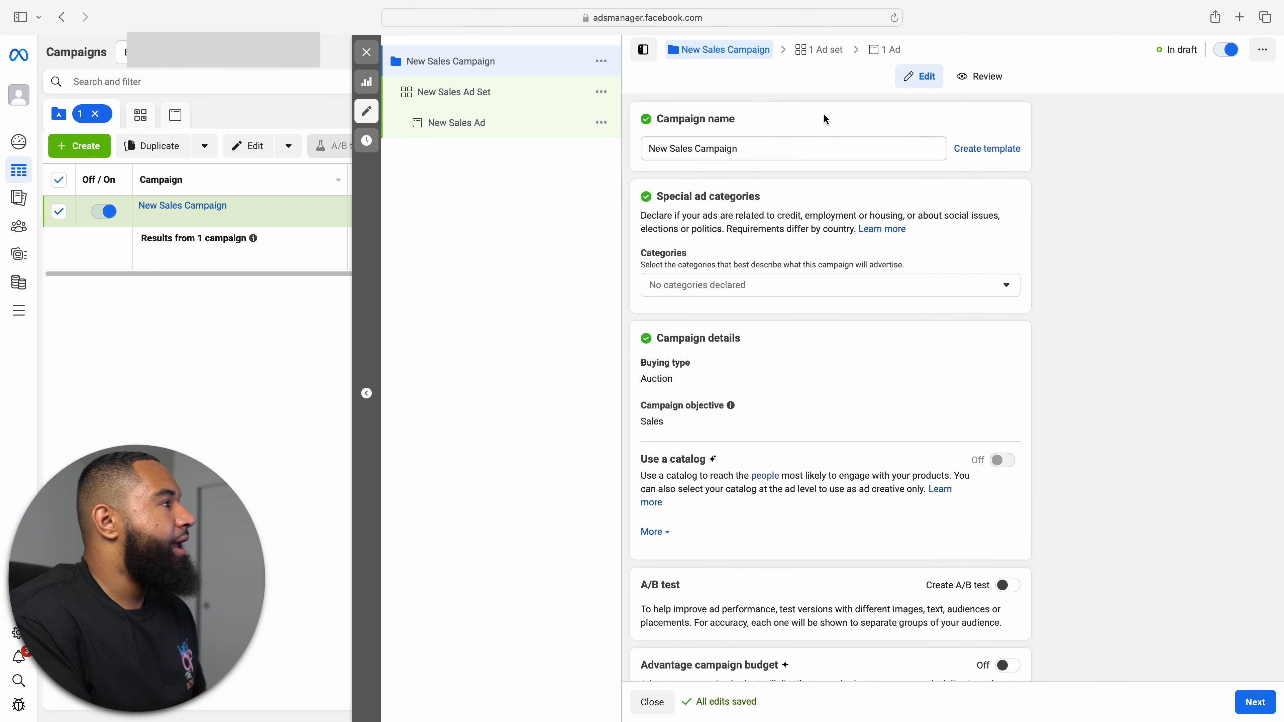
- Examine the new campaign's settings, including its name, campaign details and the available special ad categories
scroll(899, 396, down, 2)
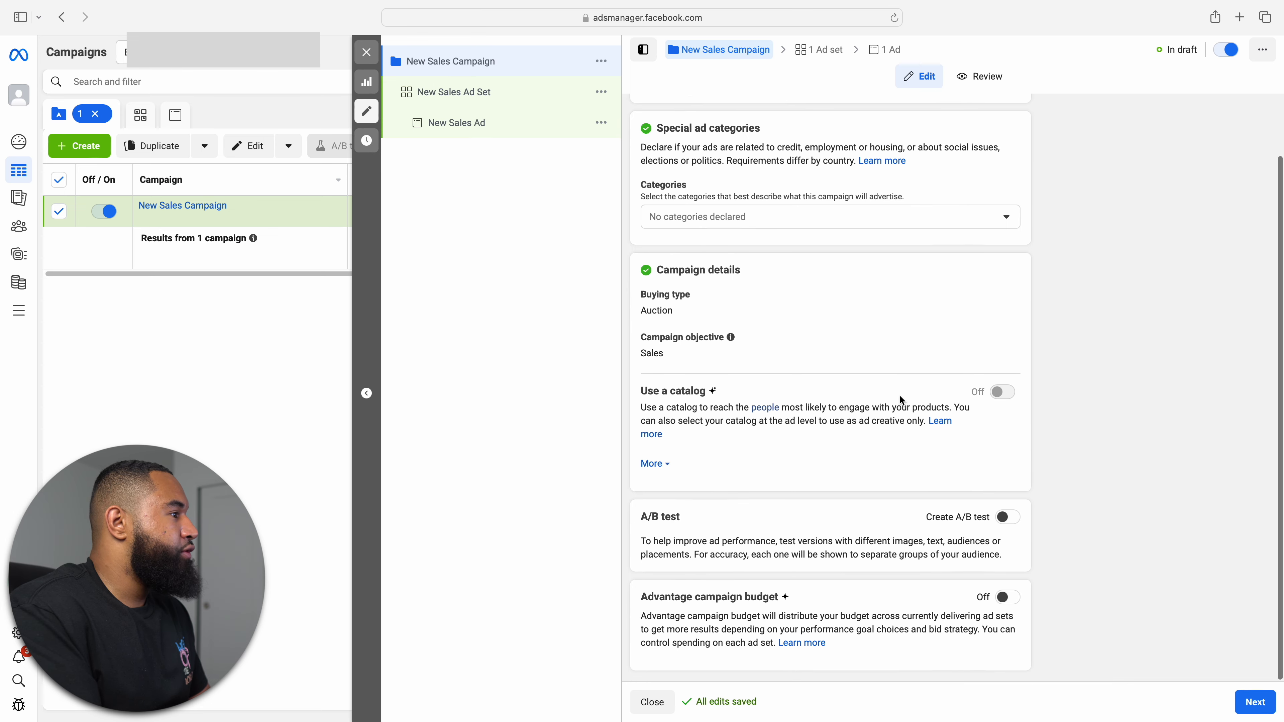
scroll(900, 396, up, 2)
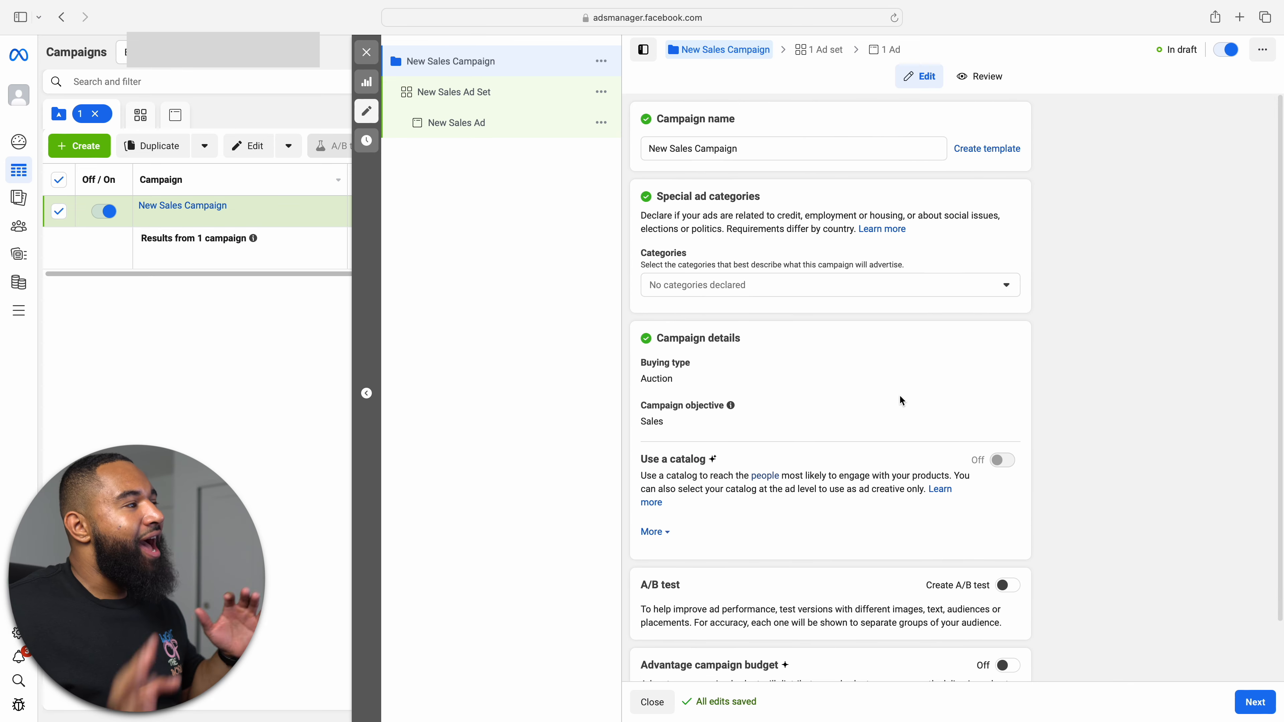
click(816, 151)
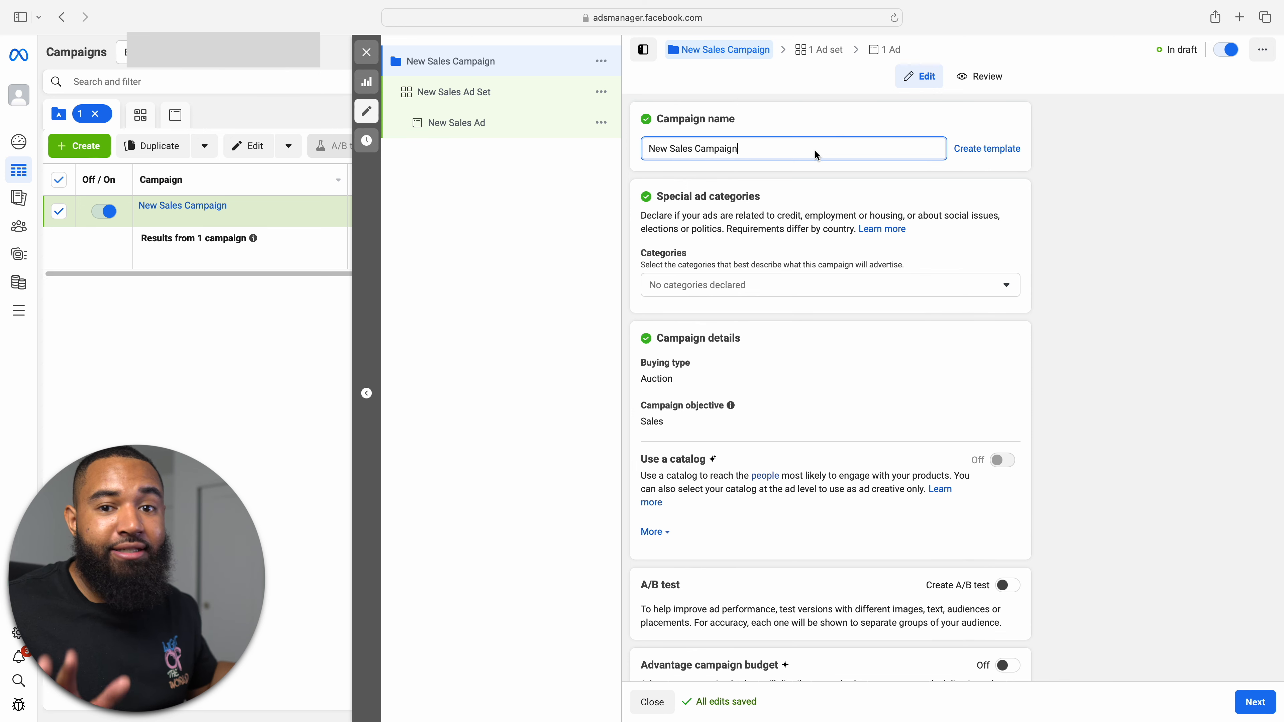
click(903, 287)
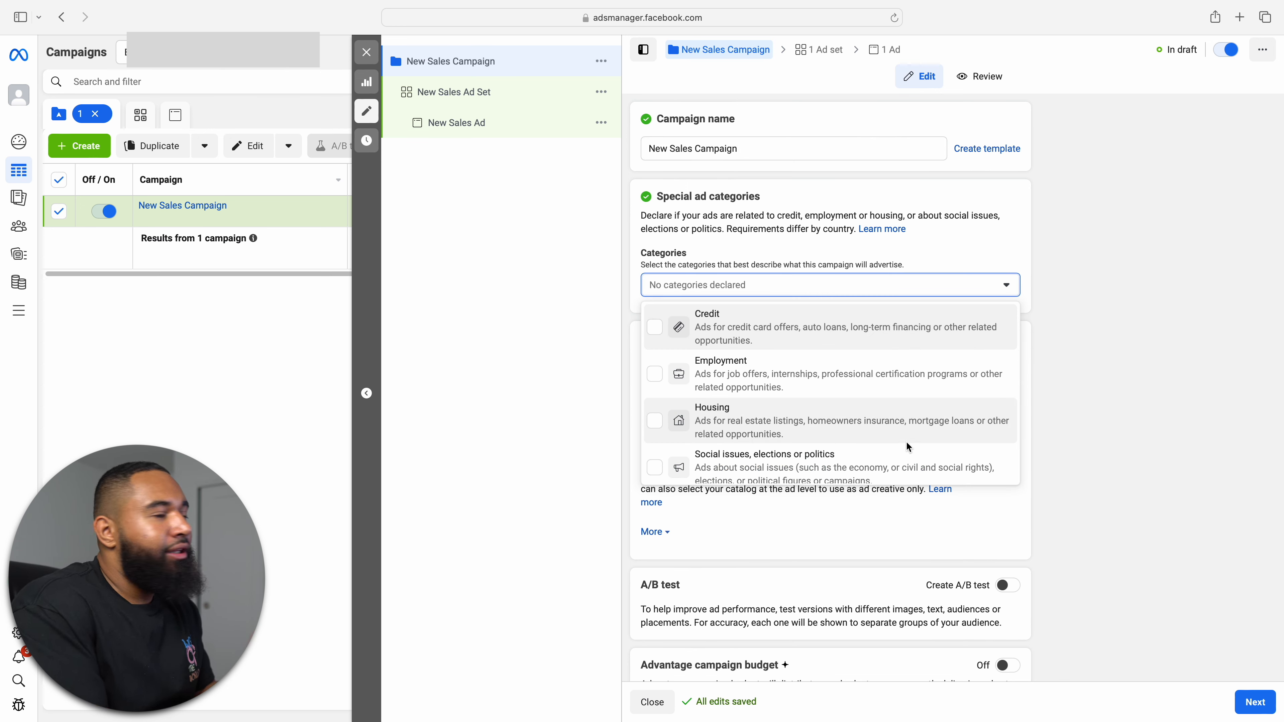
scroll(906, 440, down, 2)
scroll(906, 440, up, 2)
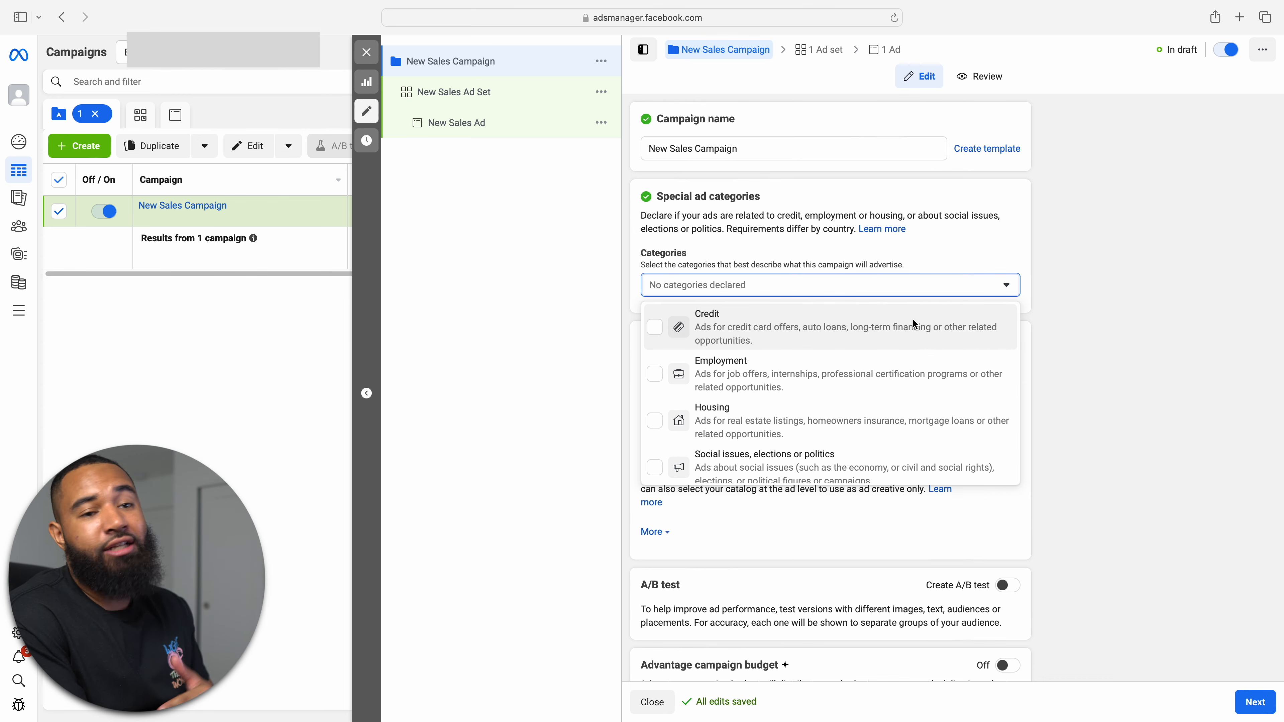
scroll(908, 380, down, 2)
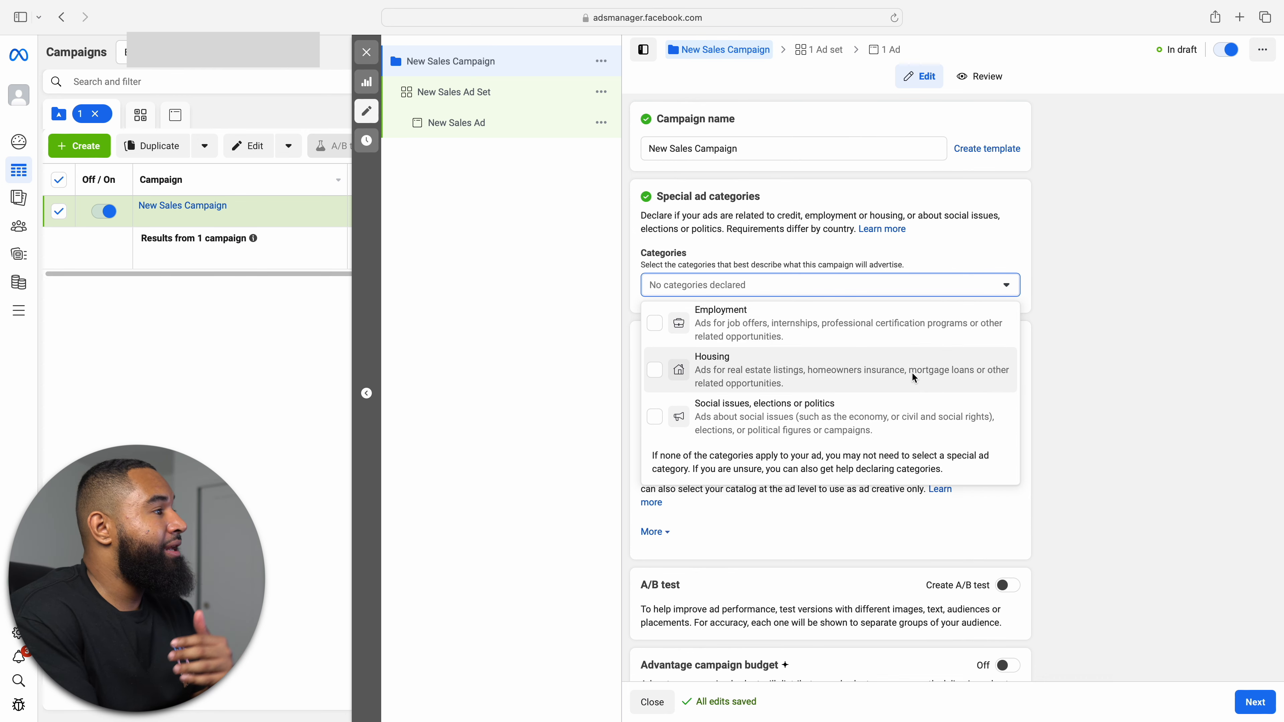
scroll(912, 371, up, 2)
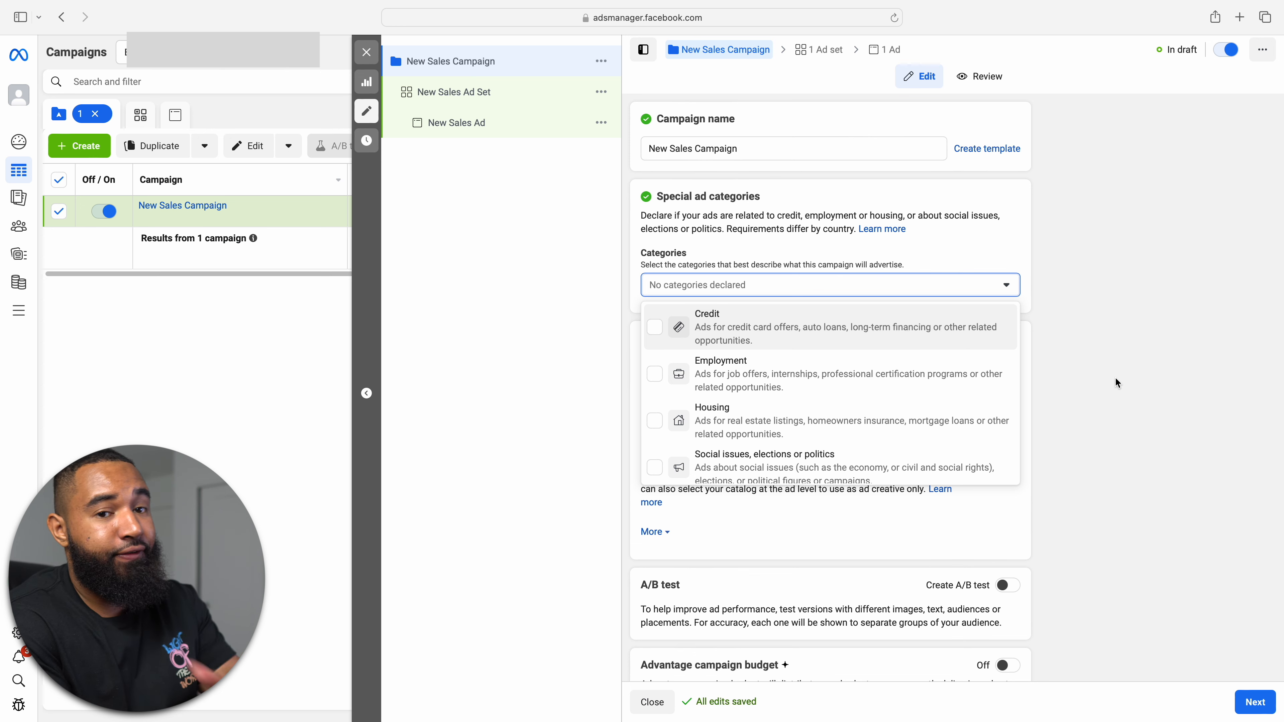
click(1136, 391)
scroll(895, 311, down, 2)
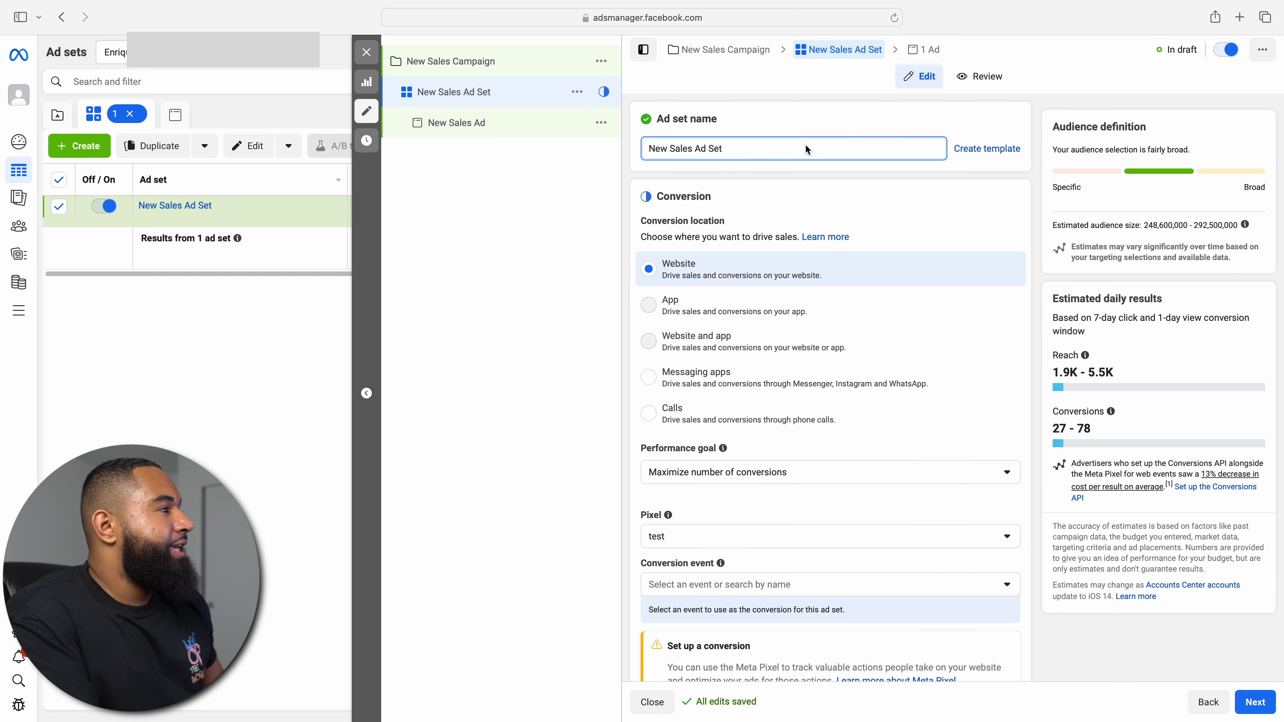
- Set the conversion event of the new sales ad set to Purchase
scroll(936, 265, down, 1)
scroll(936, 265, up, 2)
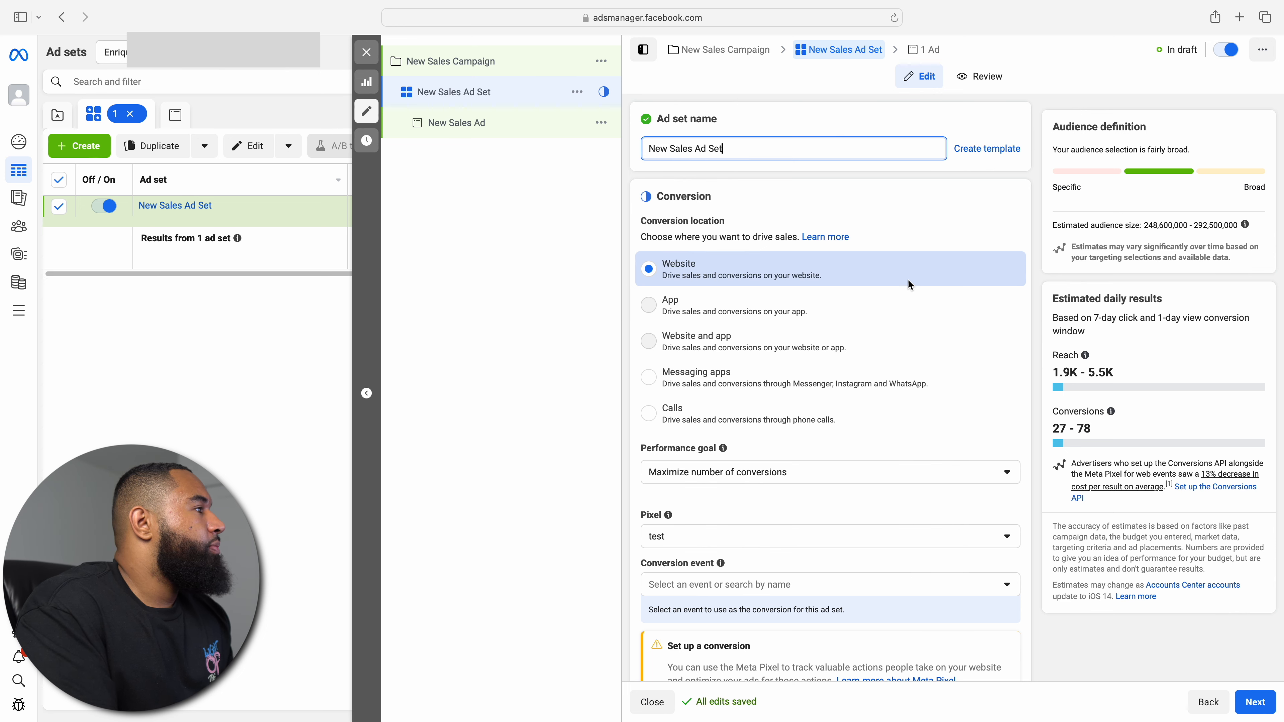
scroll(907, 279, down, 3)
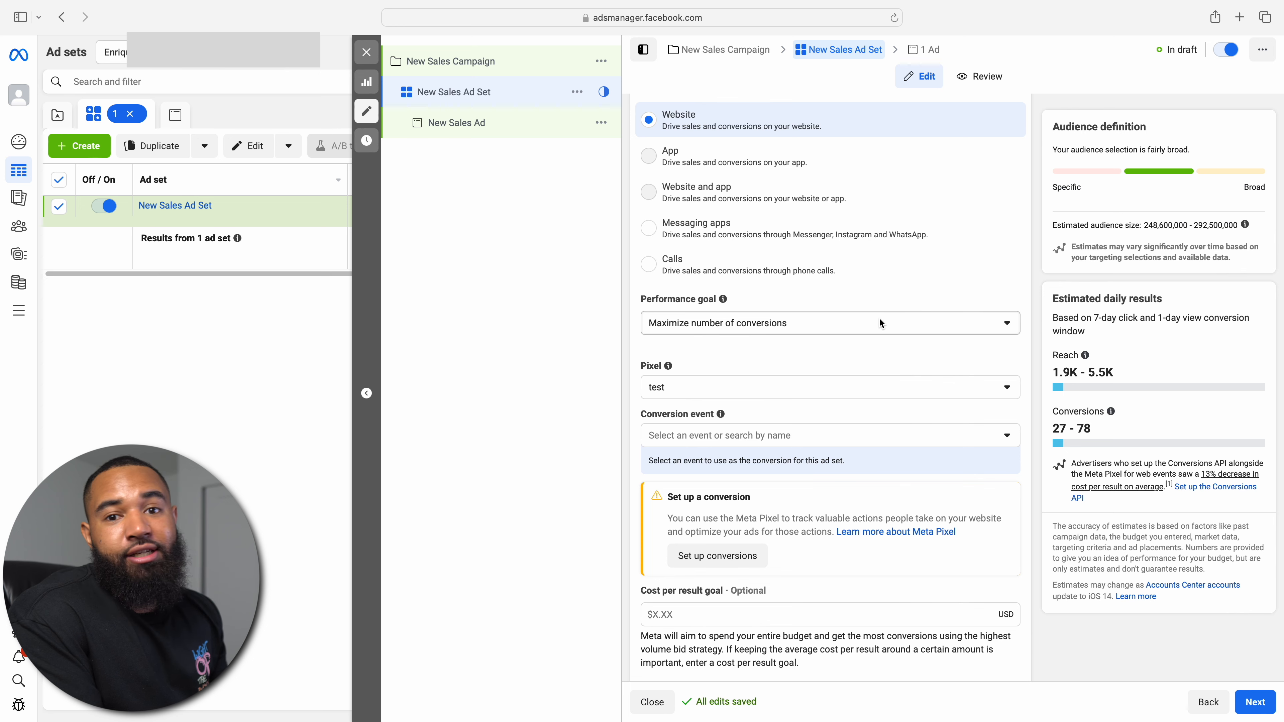
scroll(880, 322, down, 3)
scroll(897, 359, up, 2)
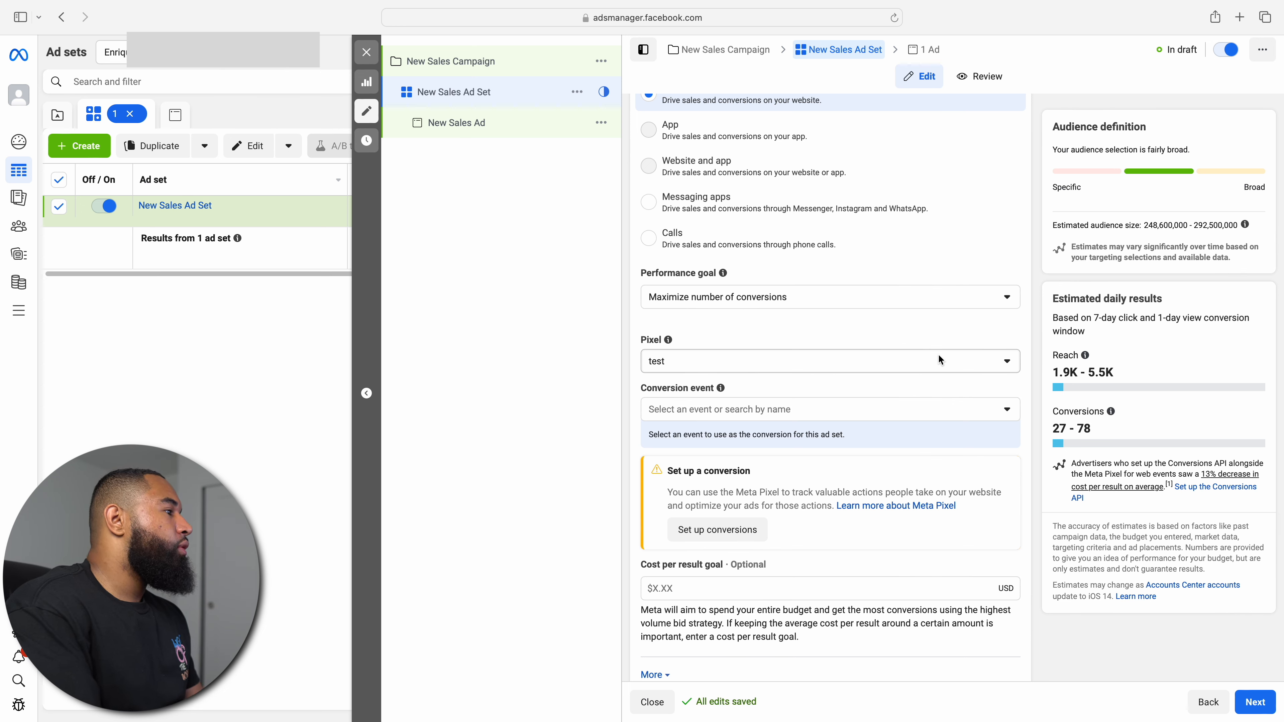
click(921, 408)
scroll(876, 541, down, 5)
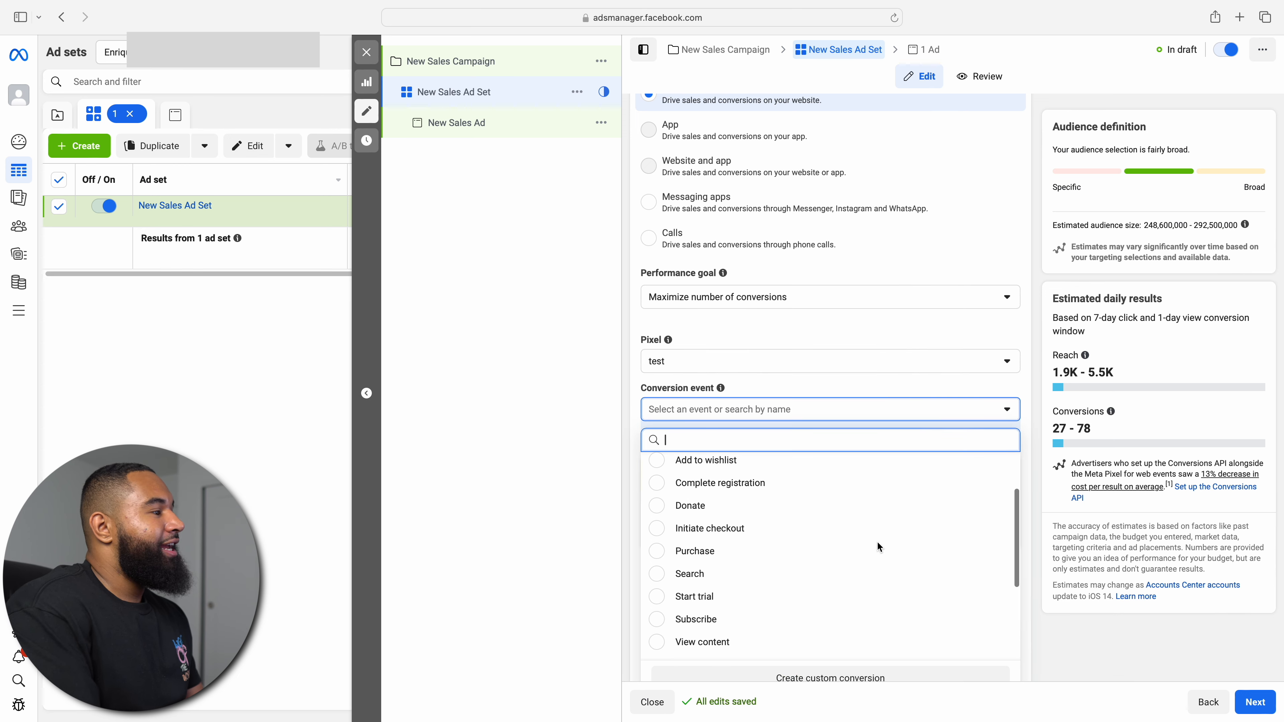
click(842, 512)
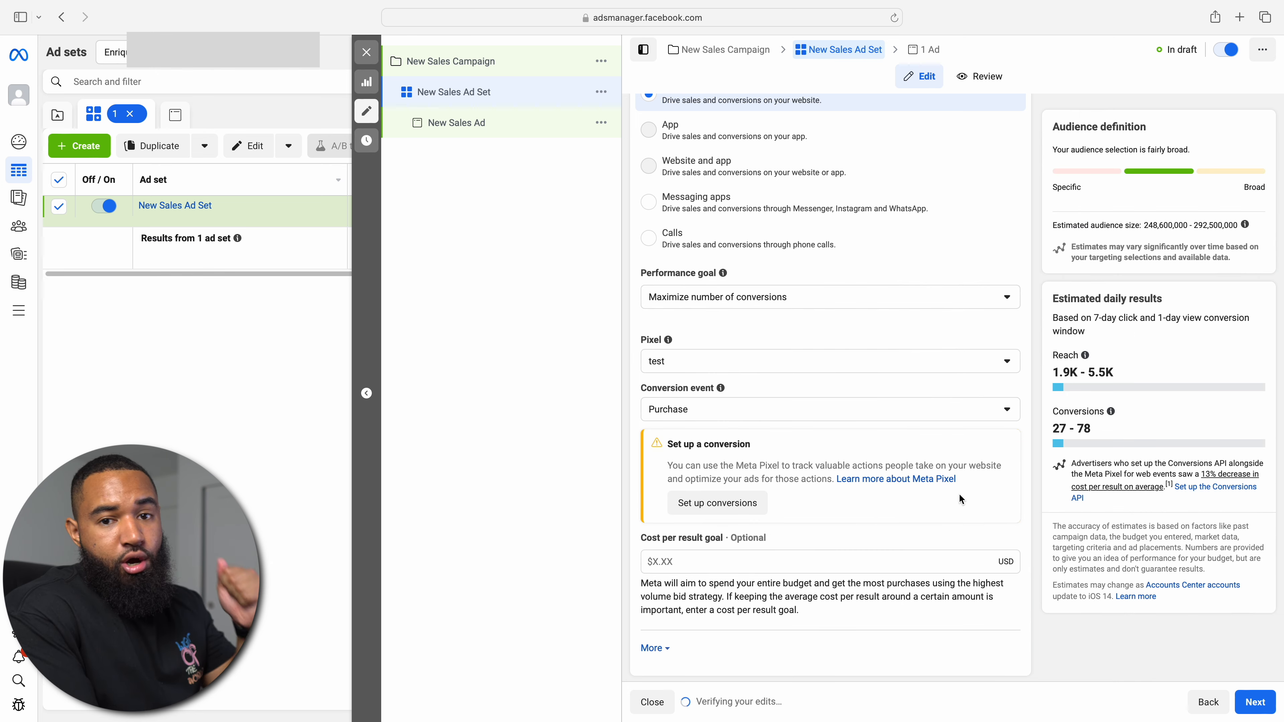
- Review the ad set's cost per result goal, dynamic creative, daily budget, start date and budget scheduling options
scroll(960, 498, down, 6)
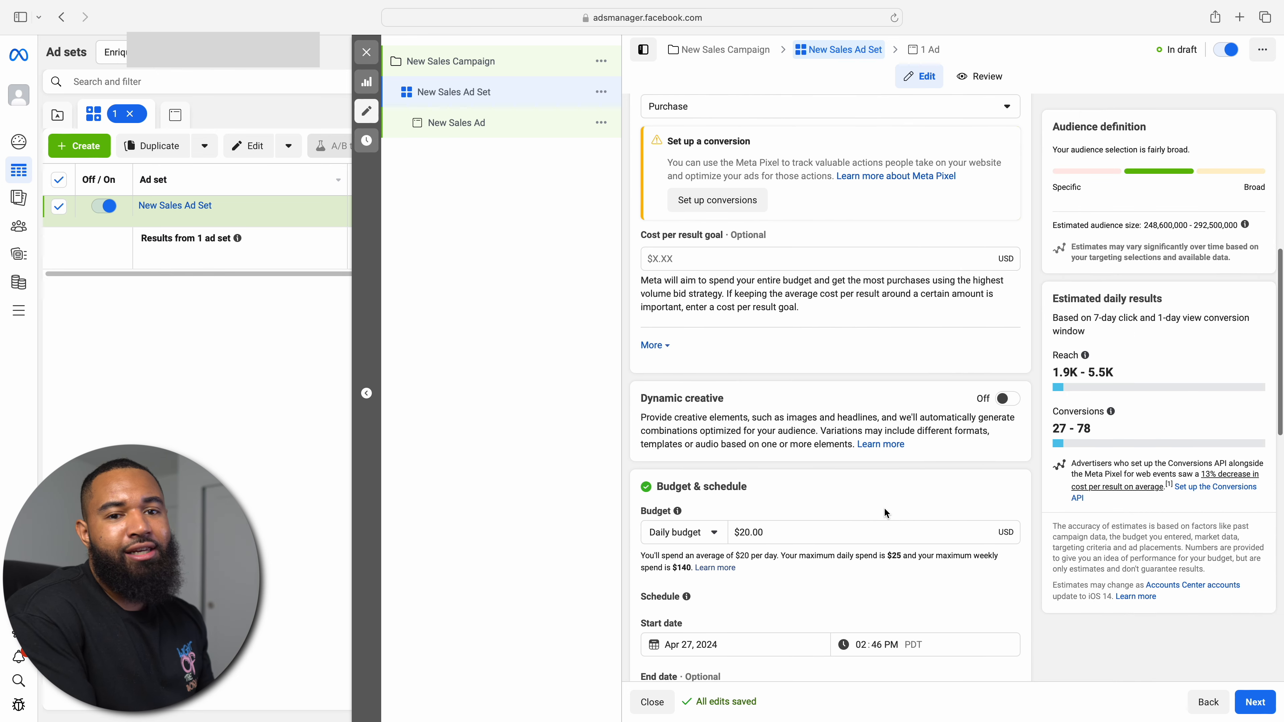
scroll(905, 251, up, 3)
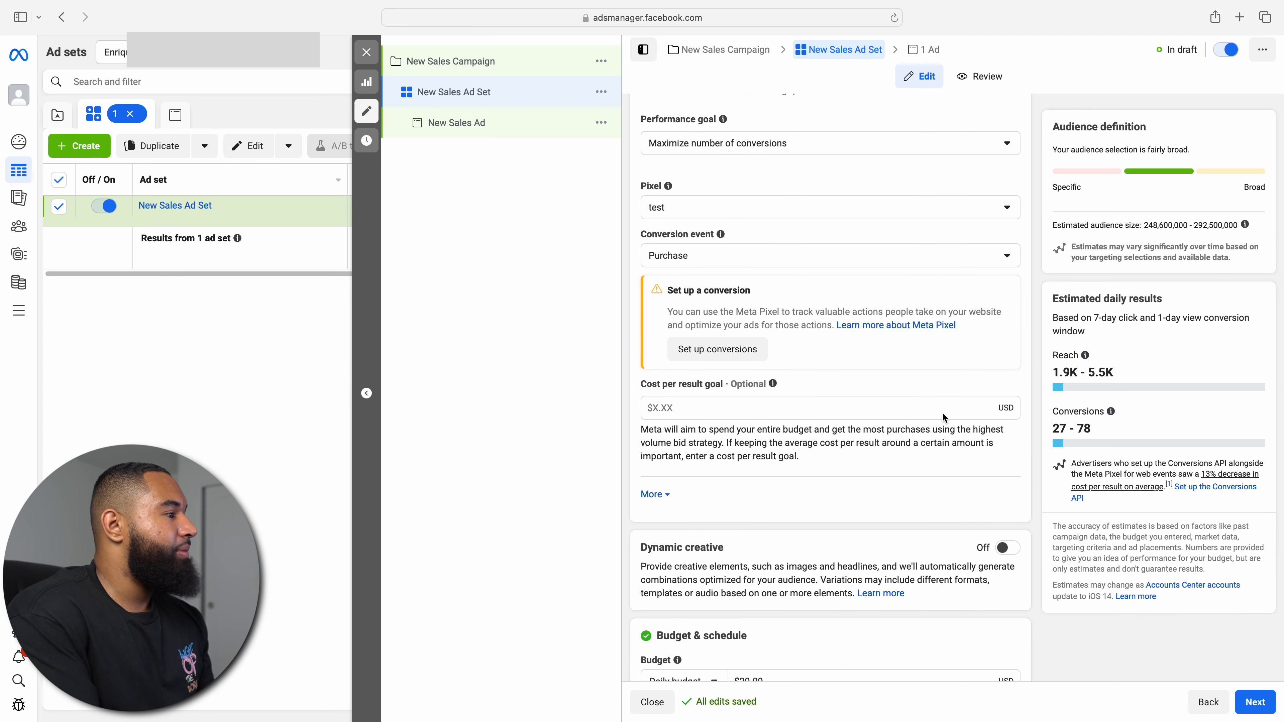
scroll(912, 480, down, 6)
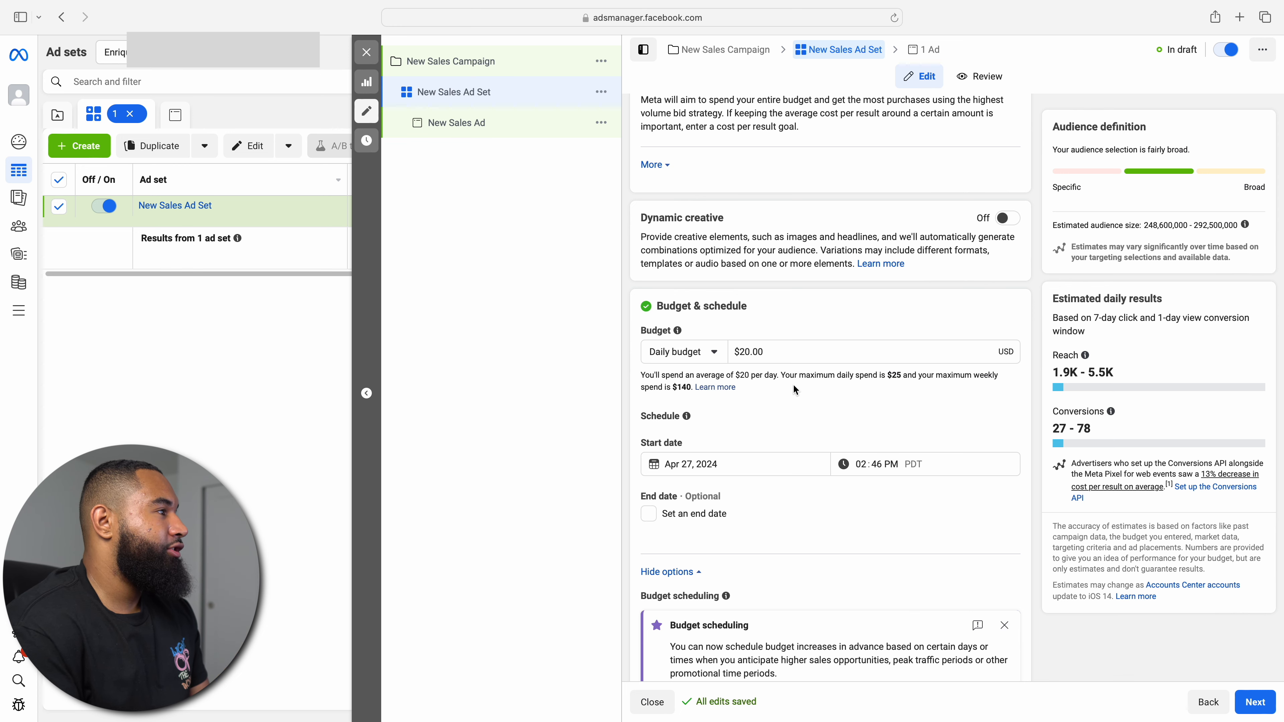
scroll(809, 350, down, 1)
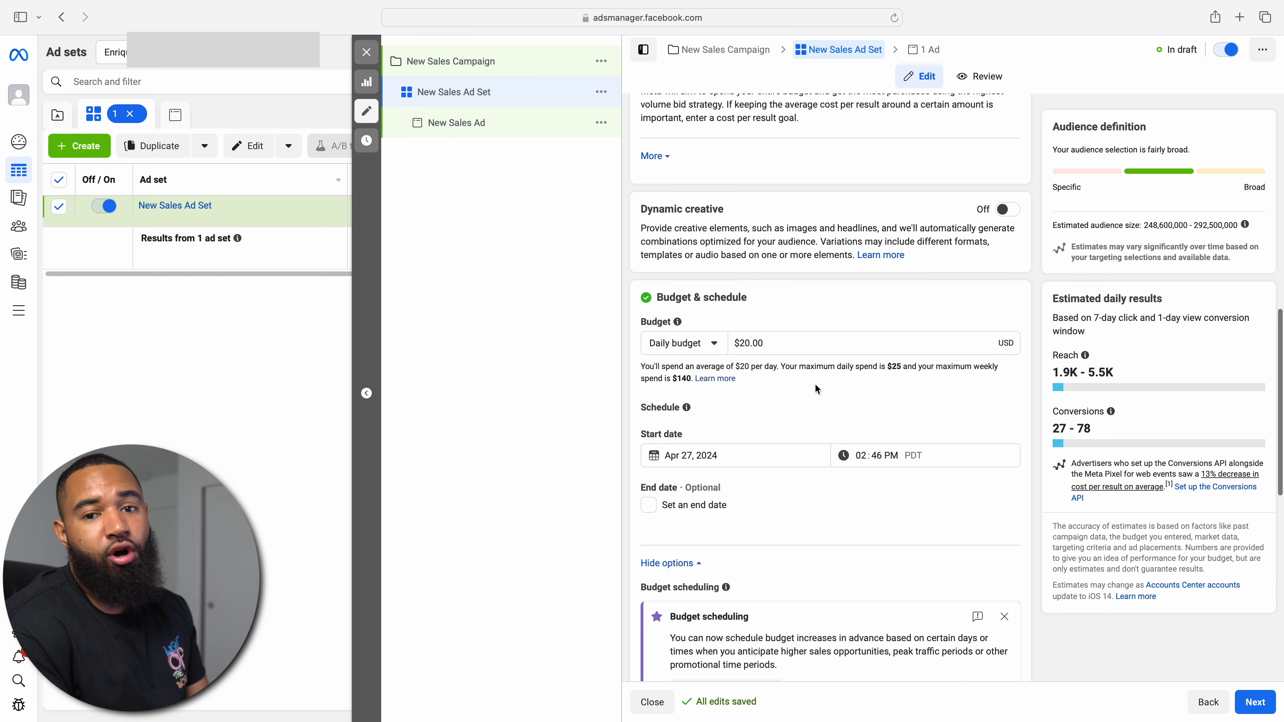
scroll(814, 383, down, 3)
scroll(783, 382, down, 4)
scroll(784, 382, down, 1)
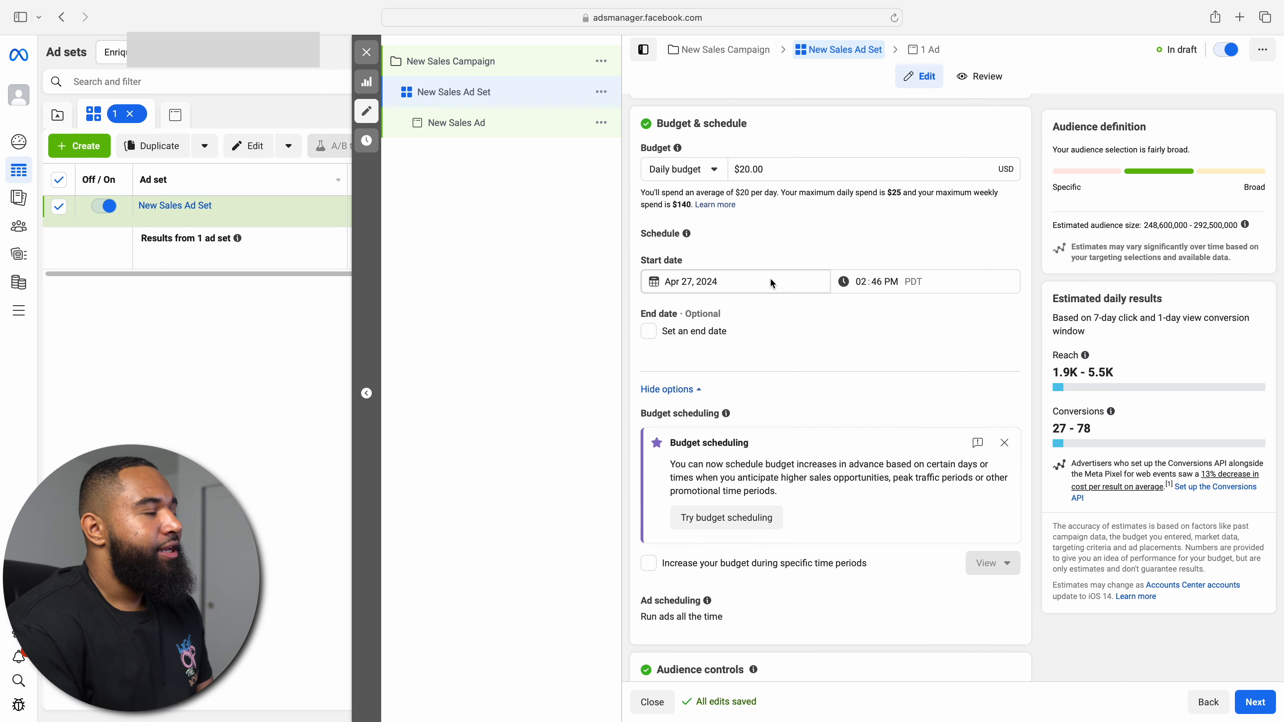
scroll(919, 543, down, 3)
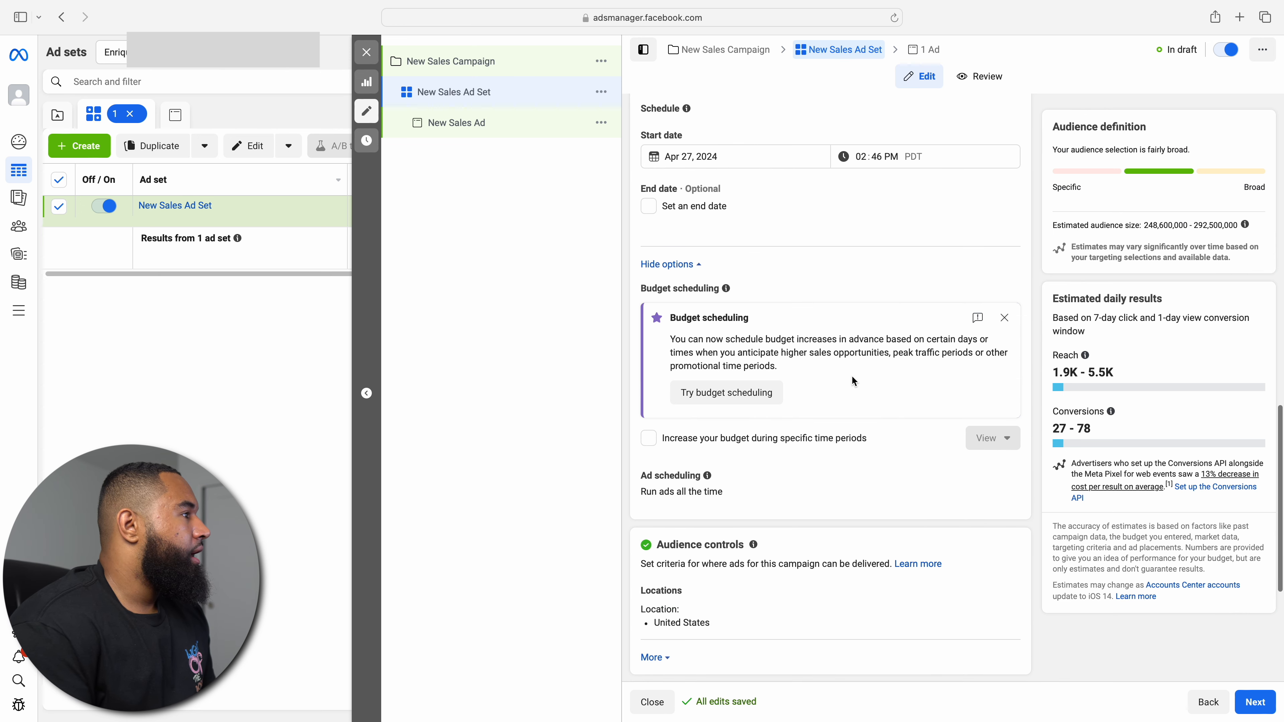
scroll(827, 509, up, 5)
- Open the ad set's target locations in the audience controls for editing
scroll(828, 512, down, 8)
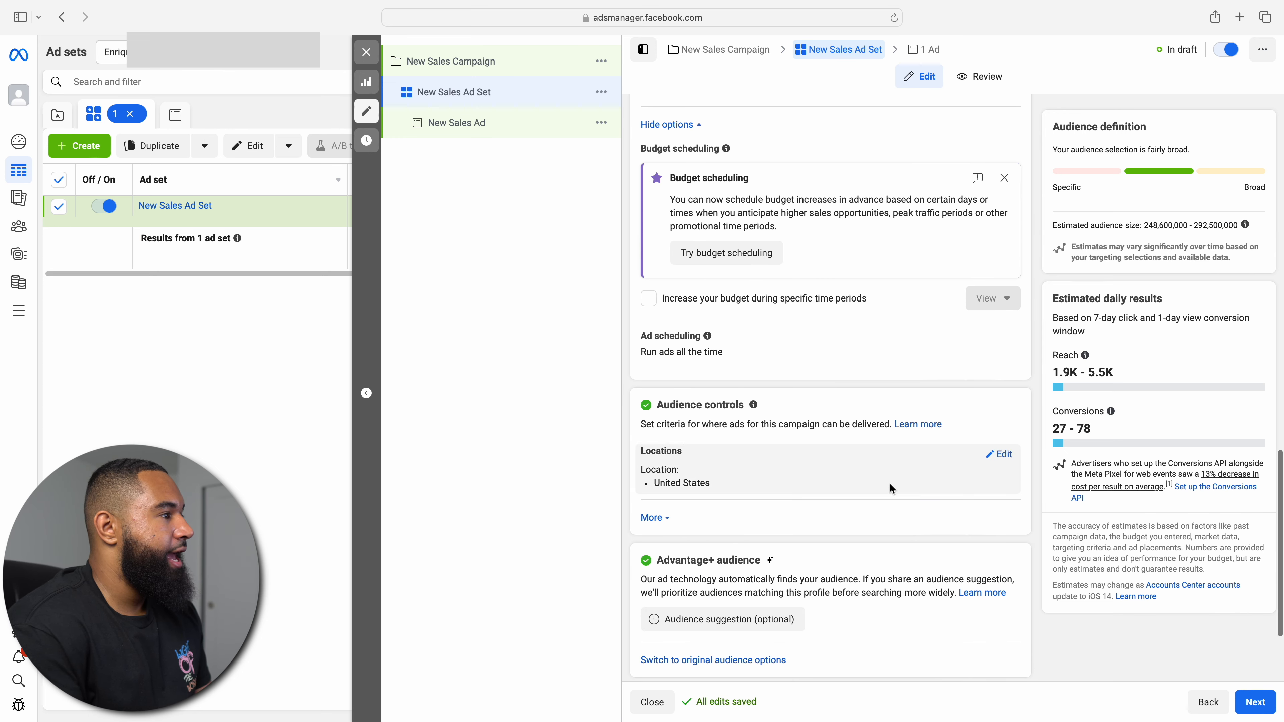
scroll(890, 483, down, 3)
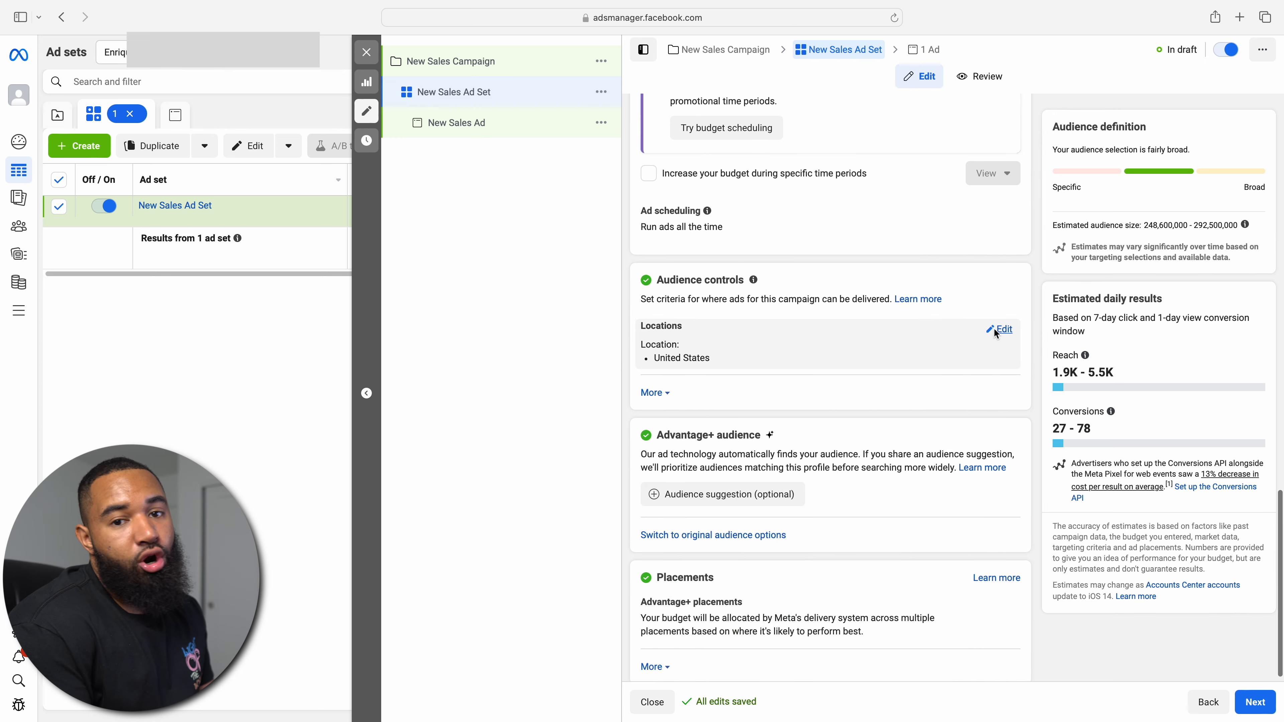
click(996, 331)
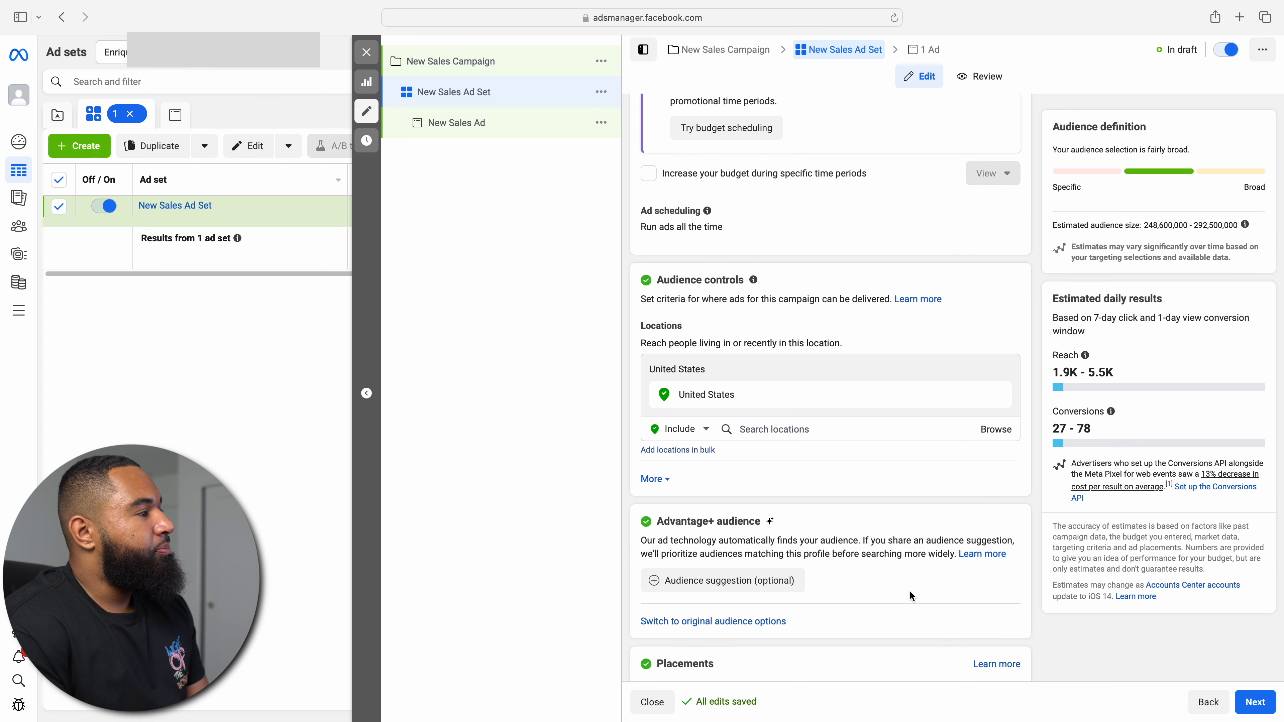
scroll(908, 590, down, 3)
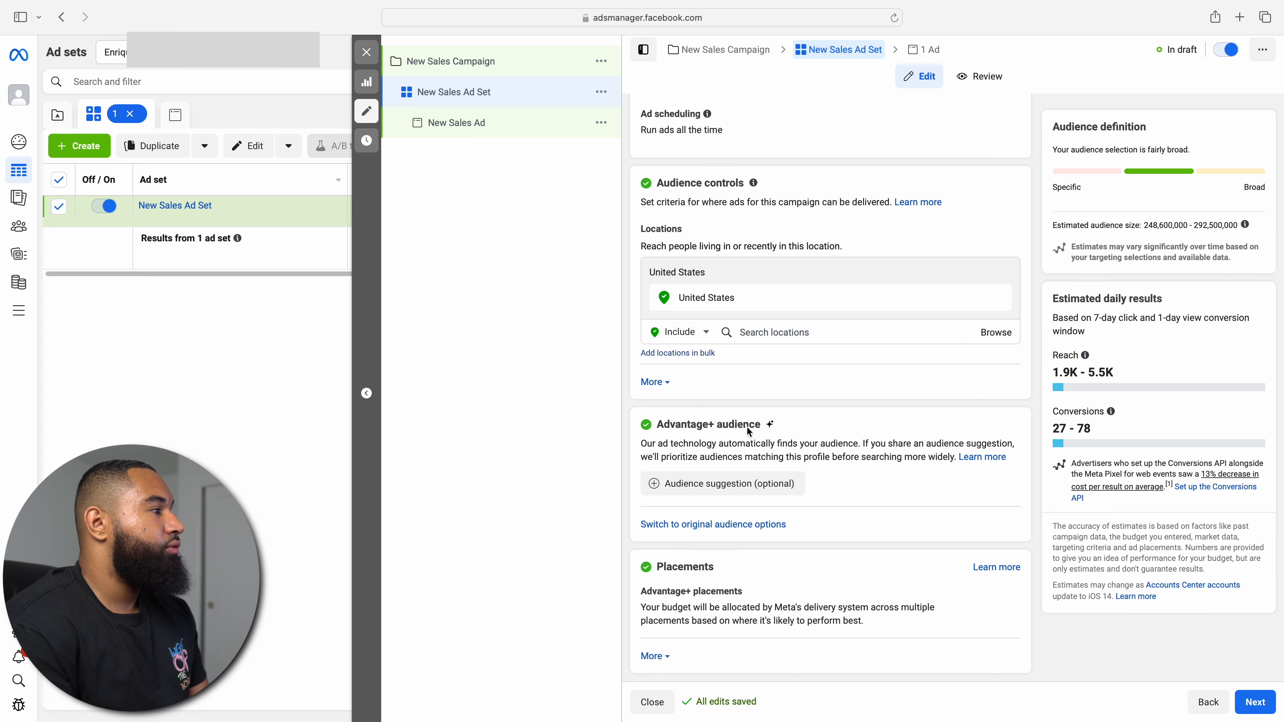
- Switch the ad set from Advantage+ audience to the original audience options
click(762, 526)
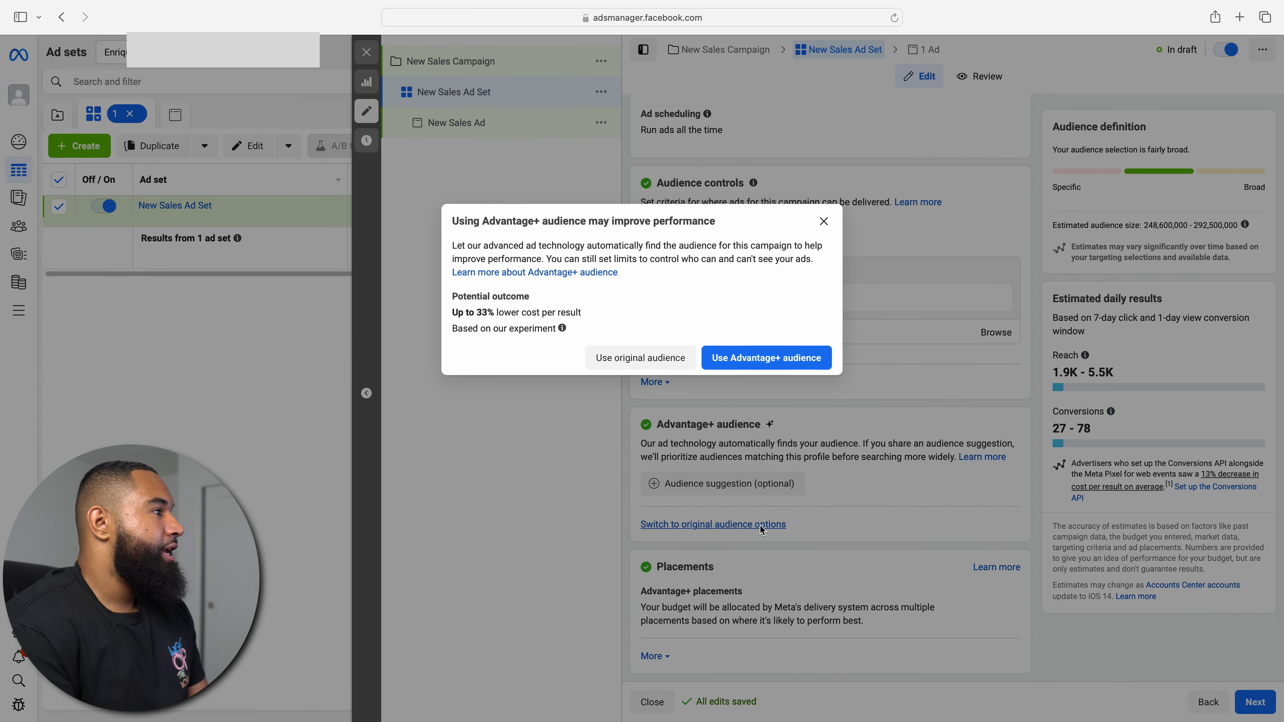
click(638, 359)
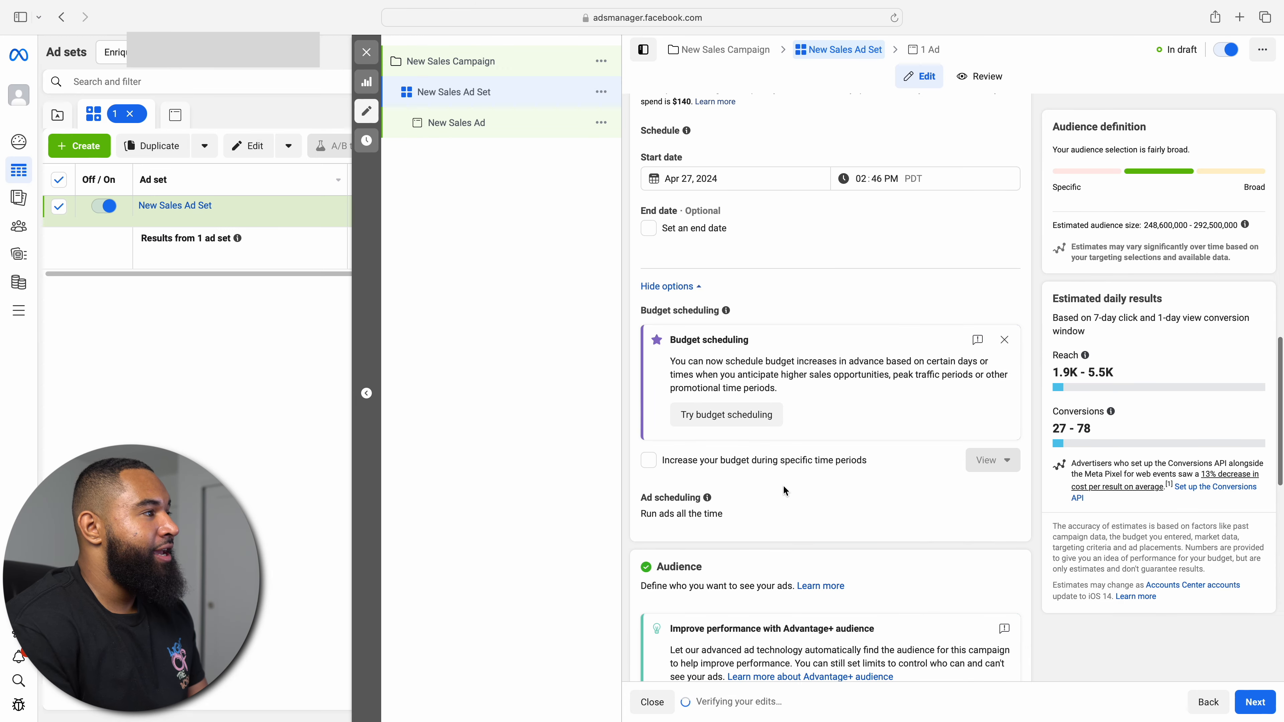
scroll(905, 517, down, 8)
scroll(905, 518, down, 2)
scroll(904, 314, up, 3)
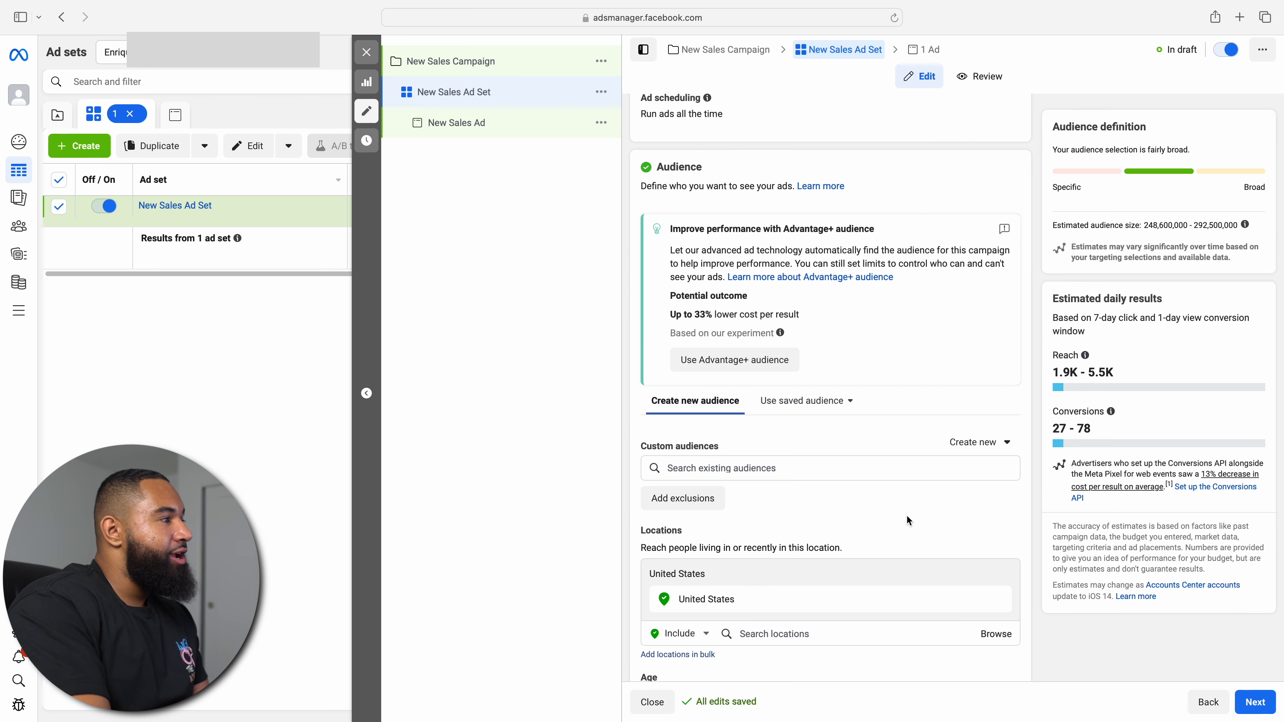
- Review the original audience options, including custom audiences, locations, age, gender, detailed targeting, exclusions and languages
scroll(932, 483, down, 4)
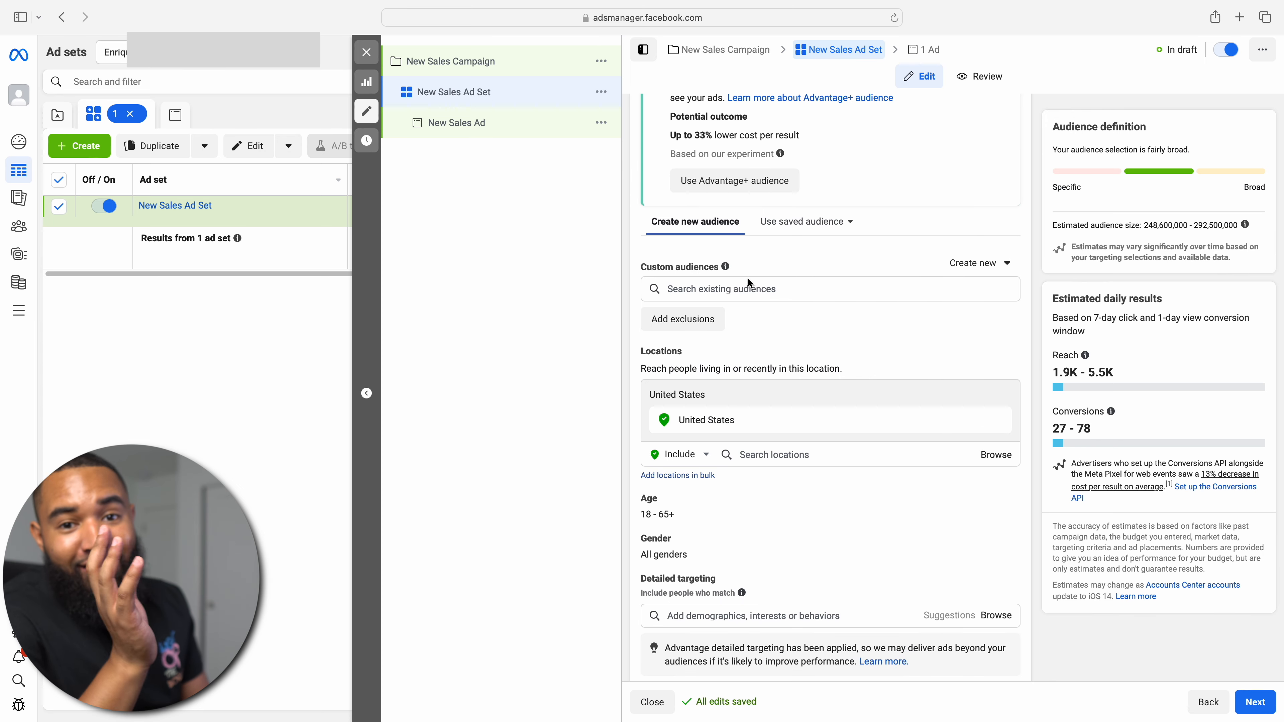
scroll(968, 503, down, 4)
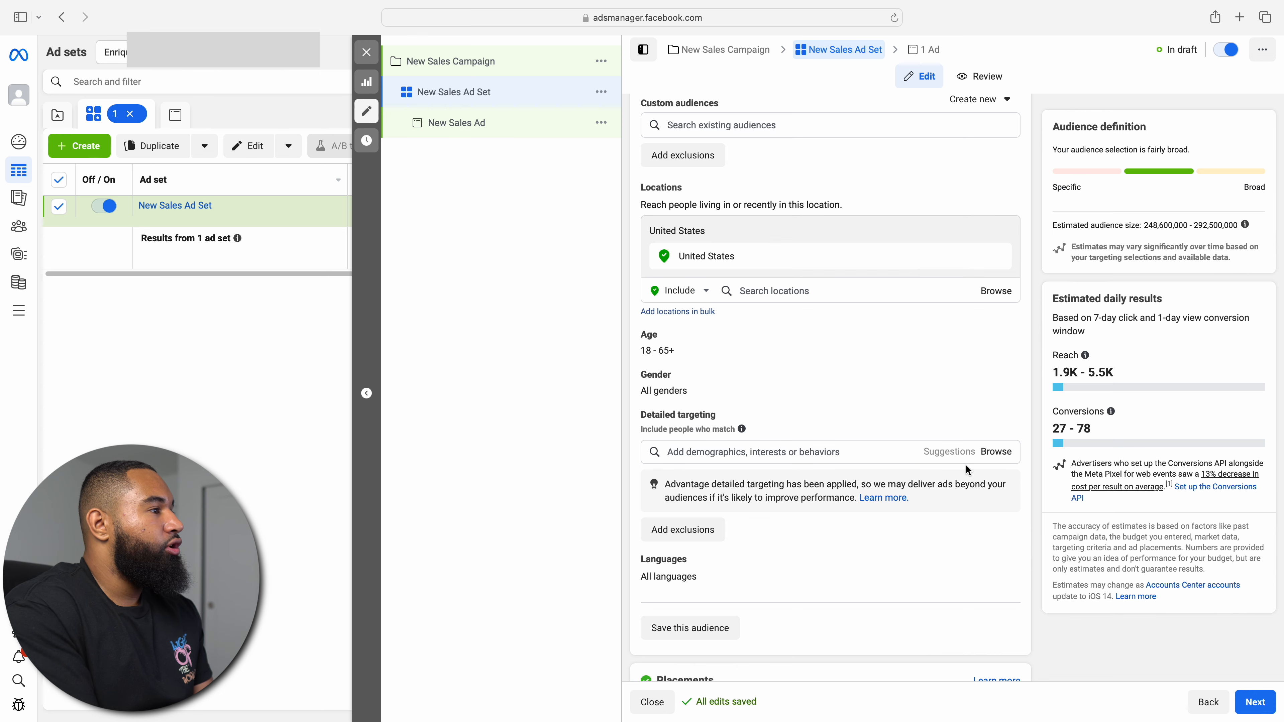
scroll(979, 464, up, 2)
scroll(874, 568, down, 2)
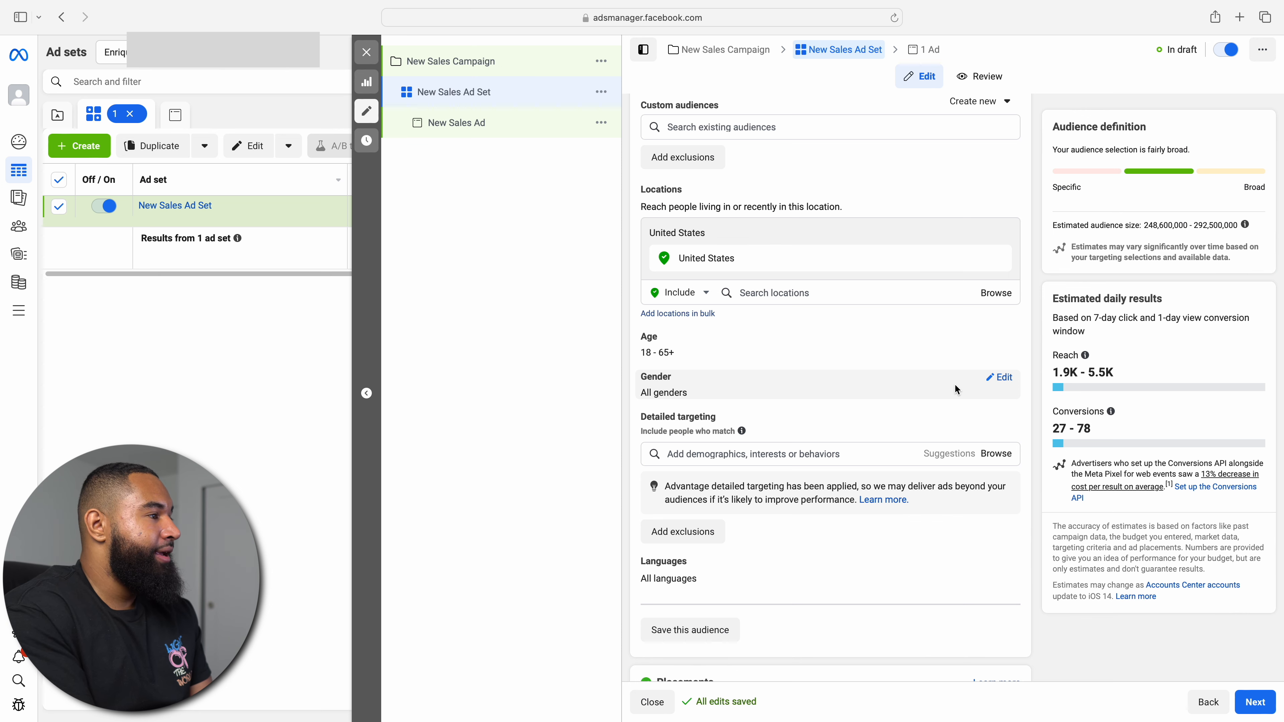
scroll(911, 359, up, 4)
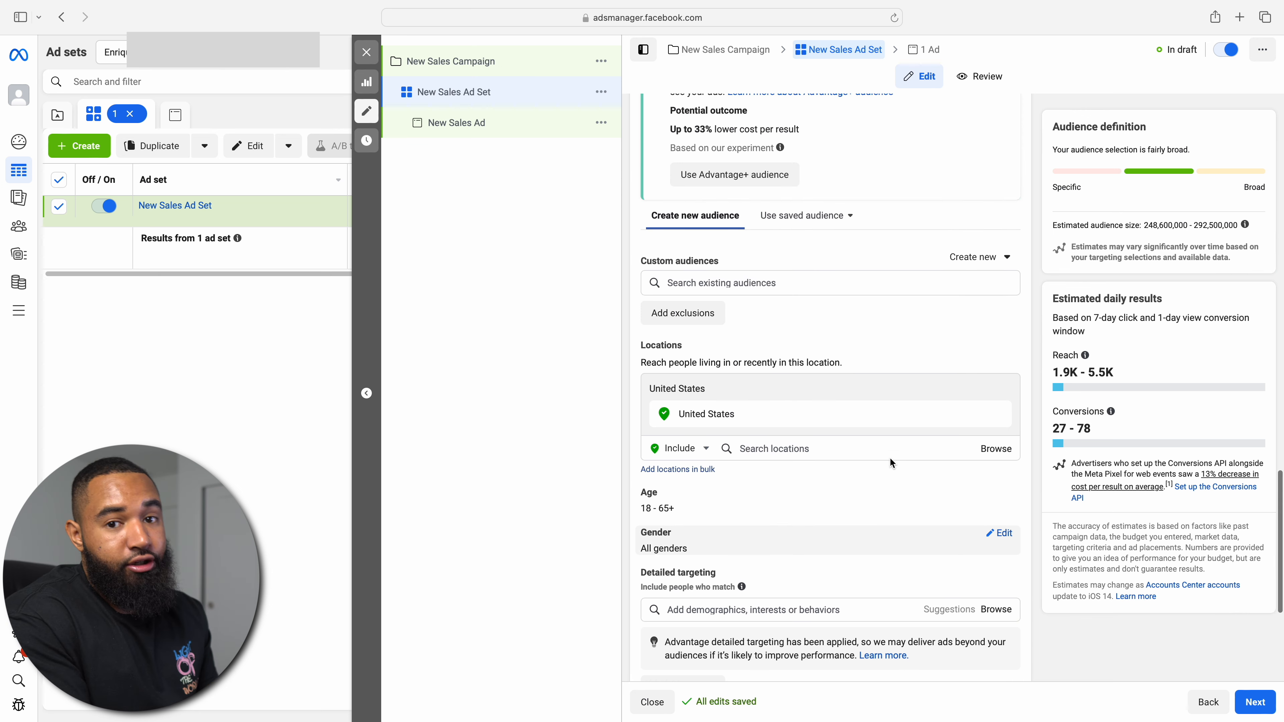
scroll(892, 463, up, 1)
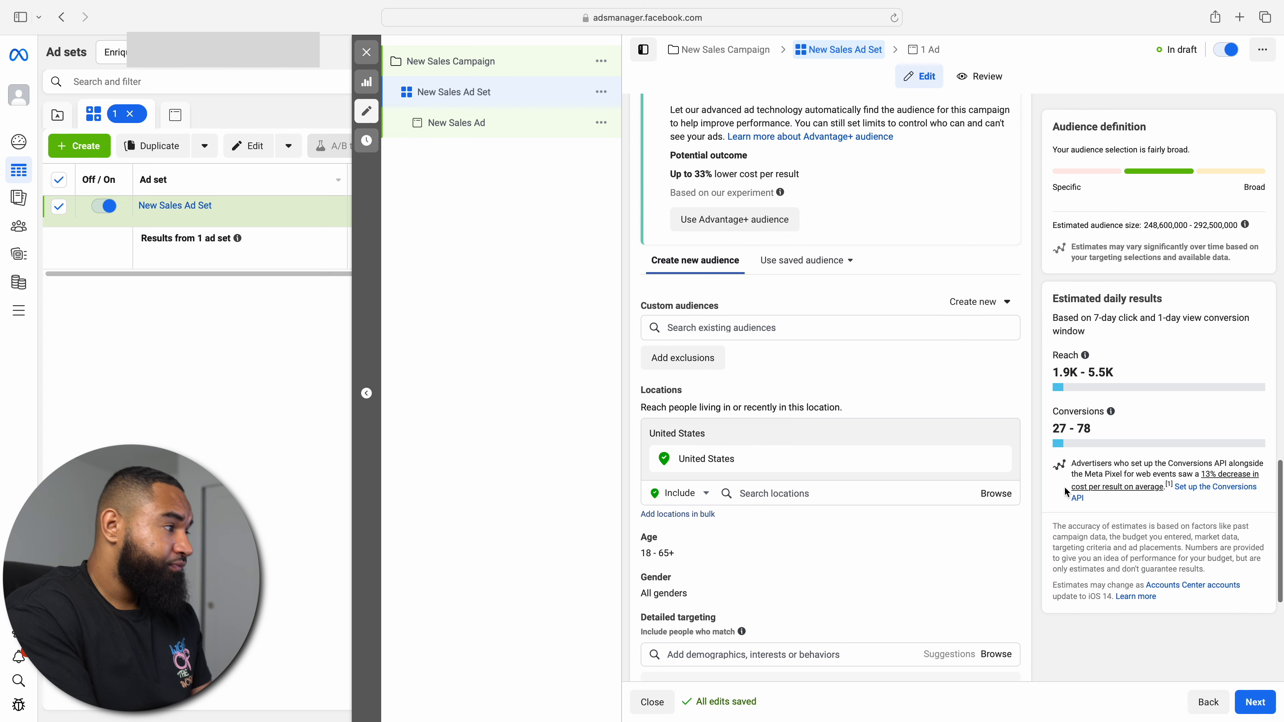
scroll(990, 505, down, 3)
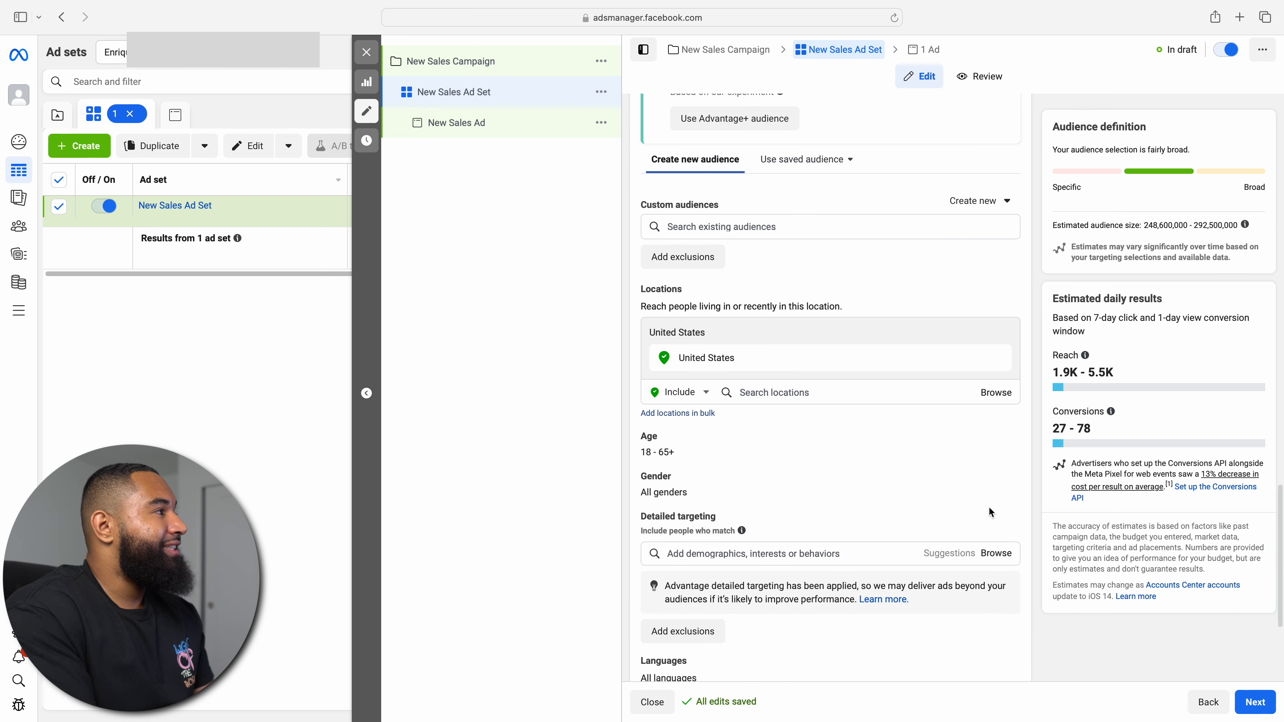
scroll(927, 470, down, 2)
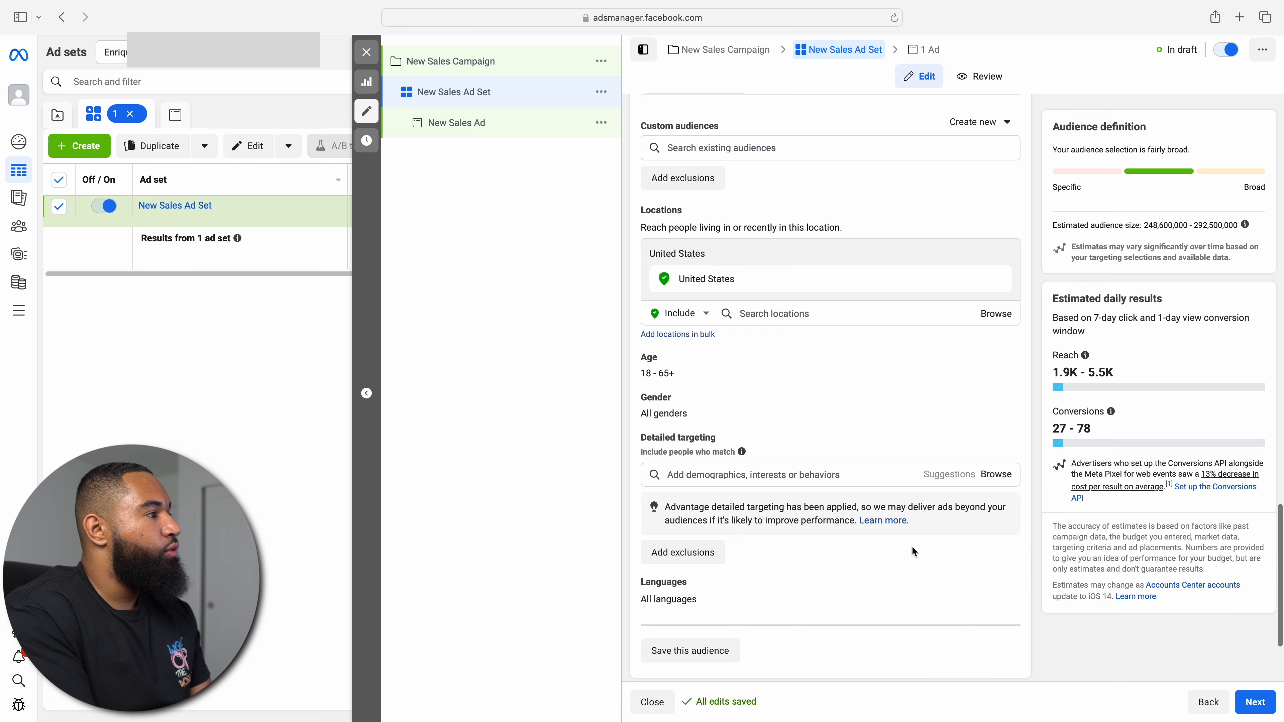
scroll(913, 548, down, 3)
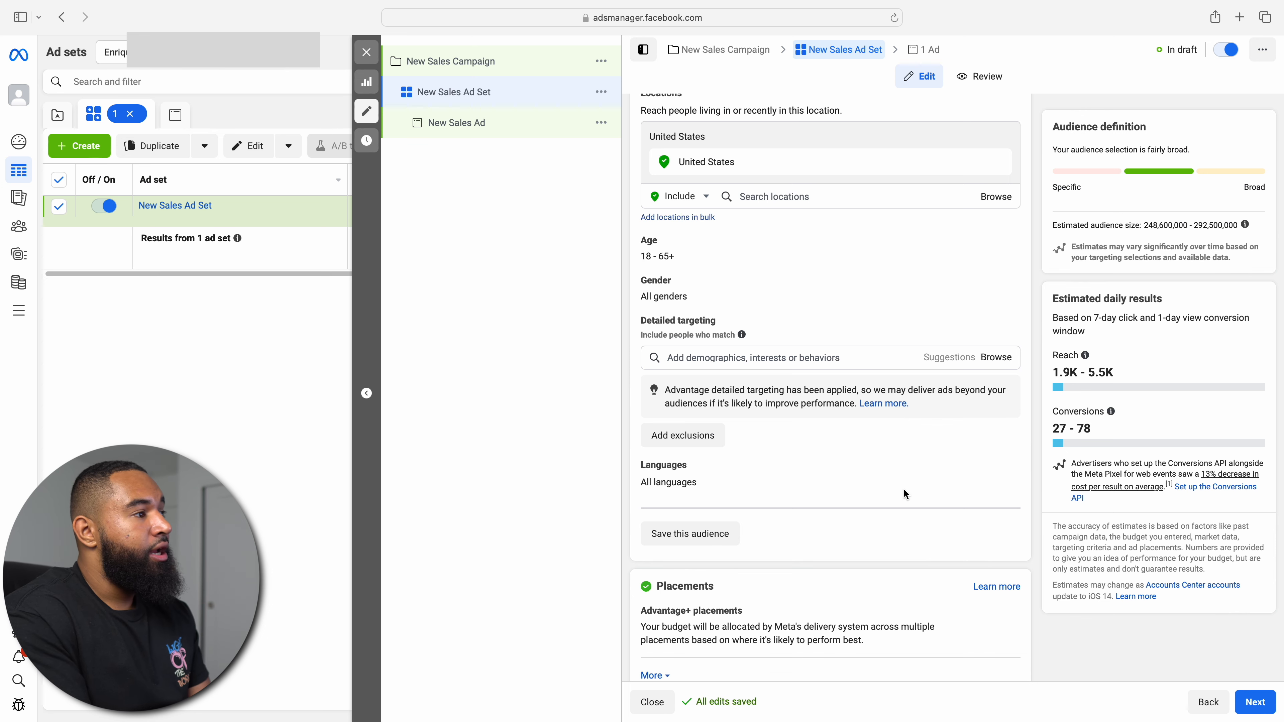
scroll(902, 489, up, 3)
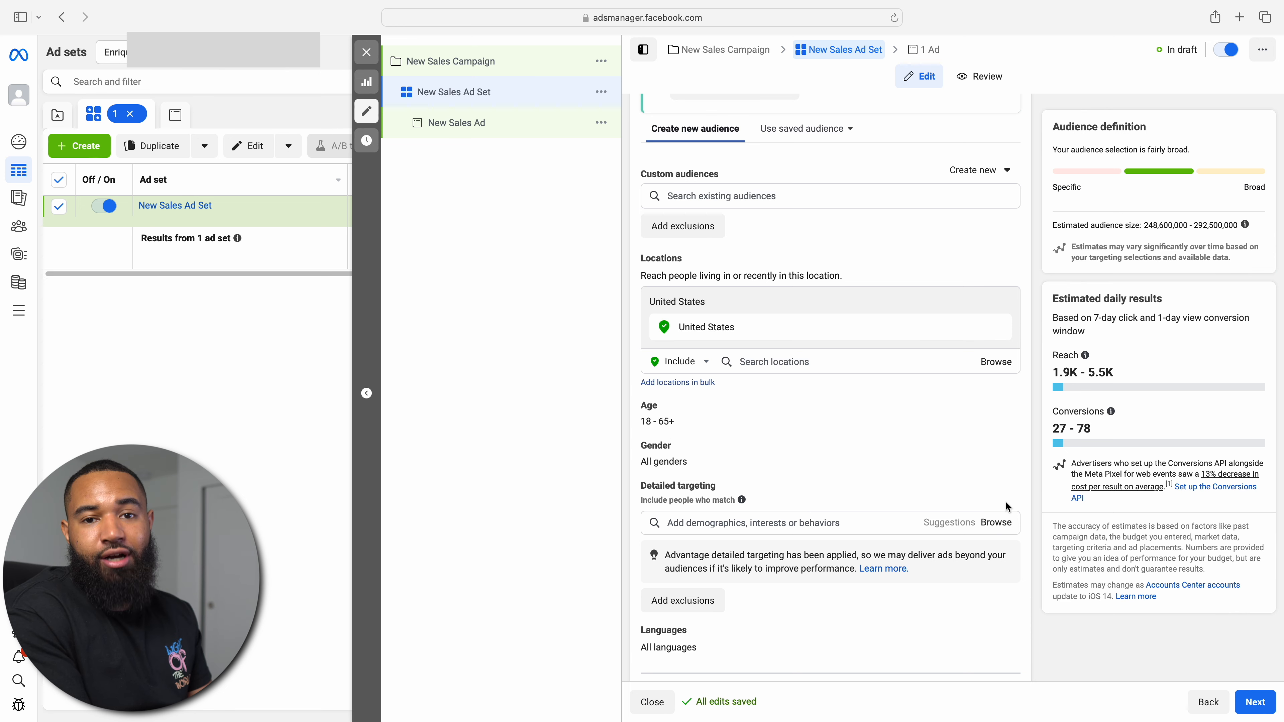
scroll(1007, 506, up, 2)
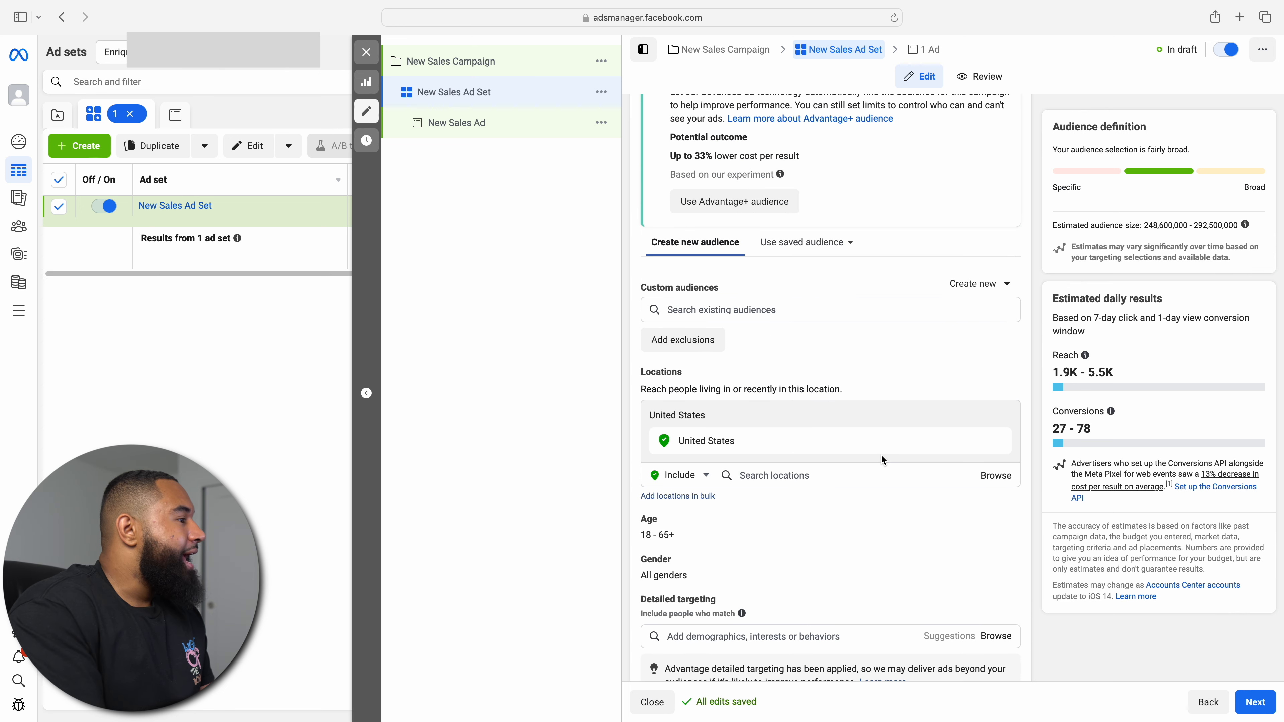
scroll(904, 592, down, 4)
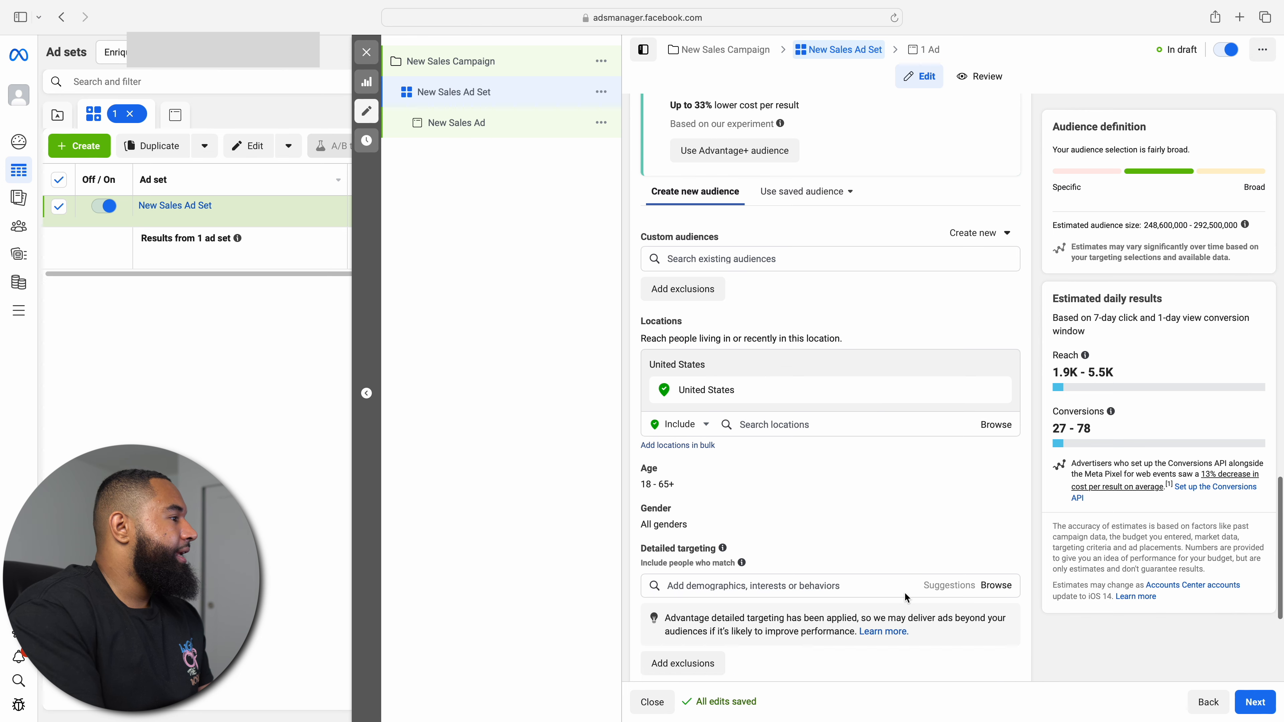
scroll(904, 592, down, 2)
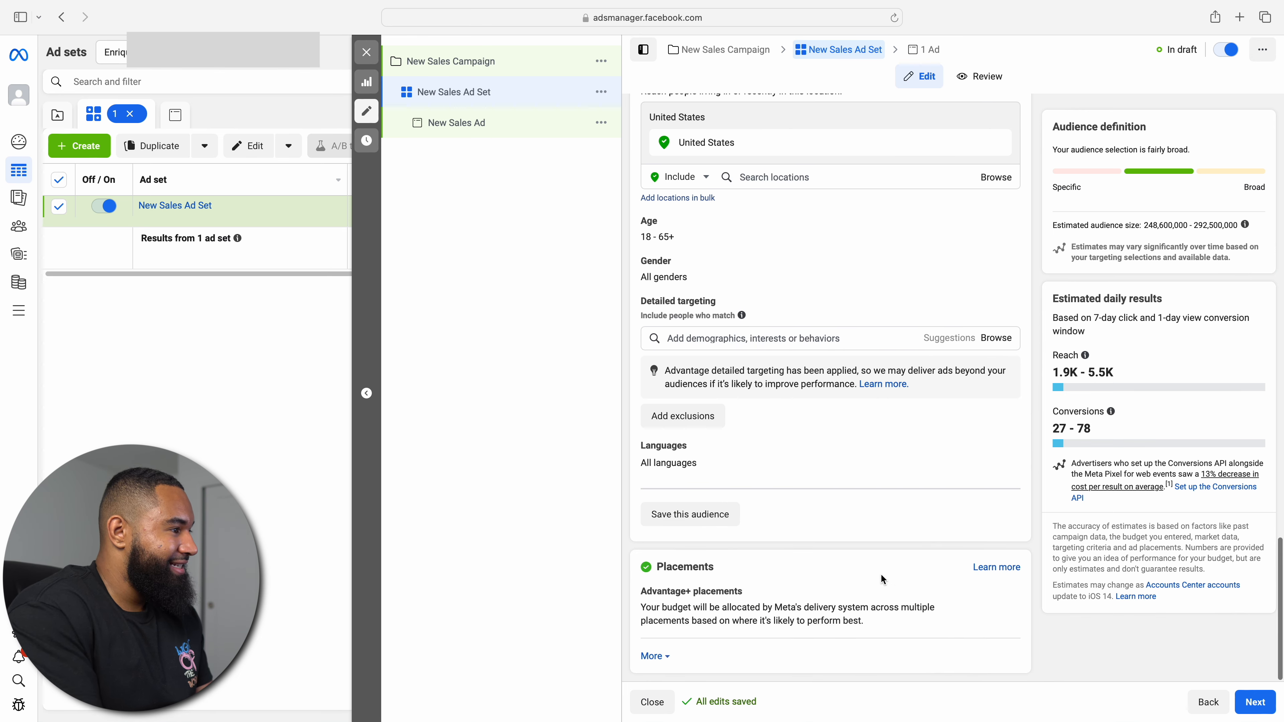
- Switch the ad set to manual placements and deselect Facebook, Audience network and Messenger, keeping only Instagram
click(1003, 593)
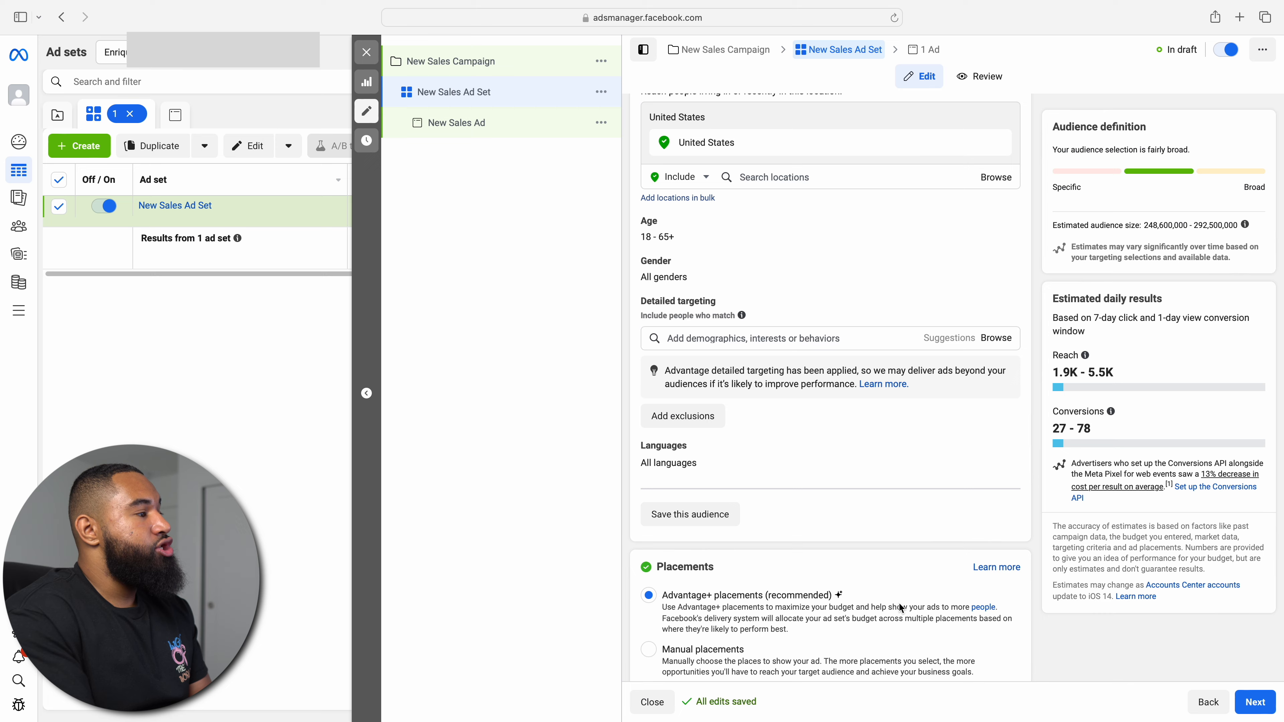
scroll(898, 603, down, 1)
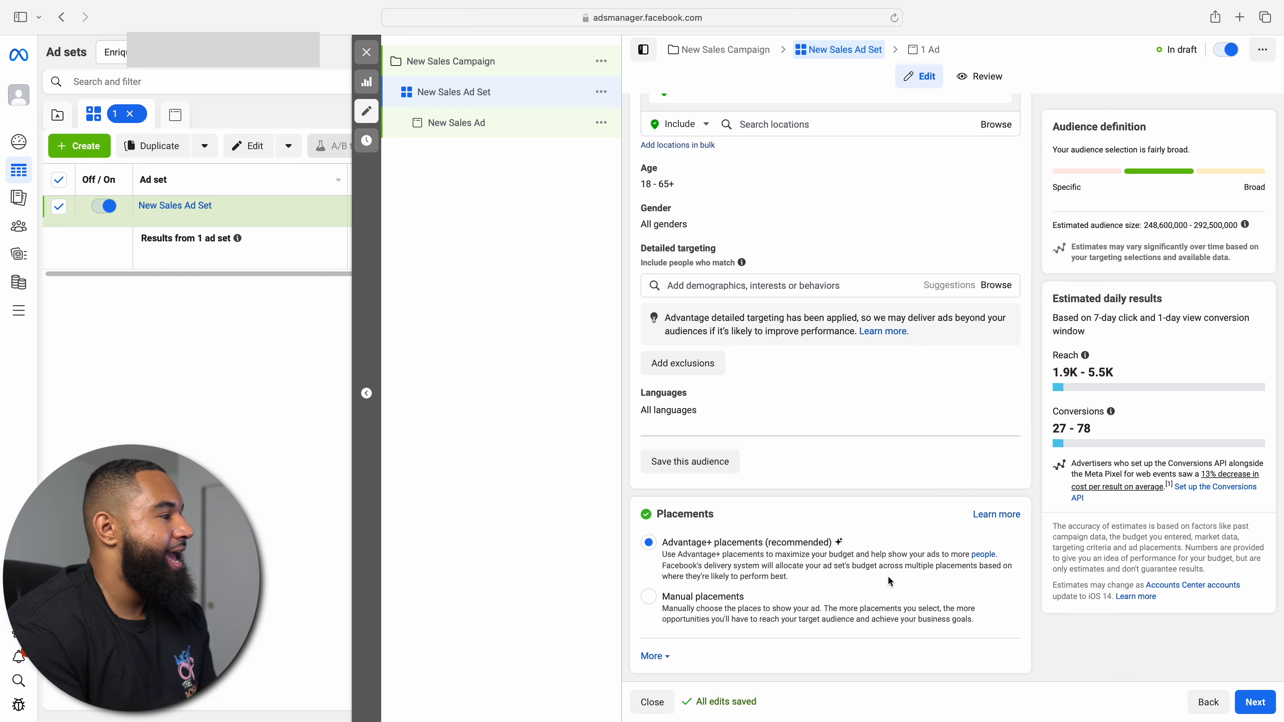
click(654, 601)
scroll(868, 572, down, 8)
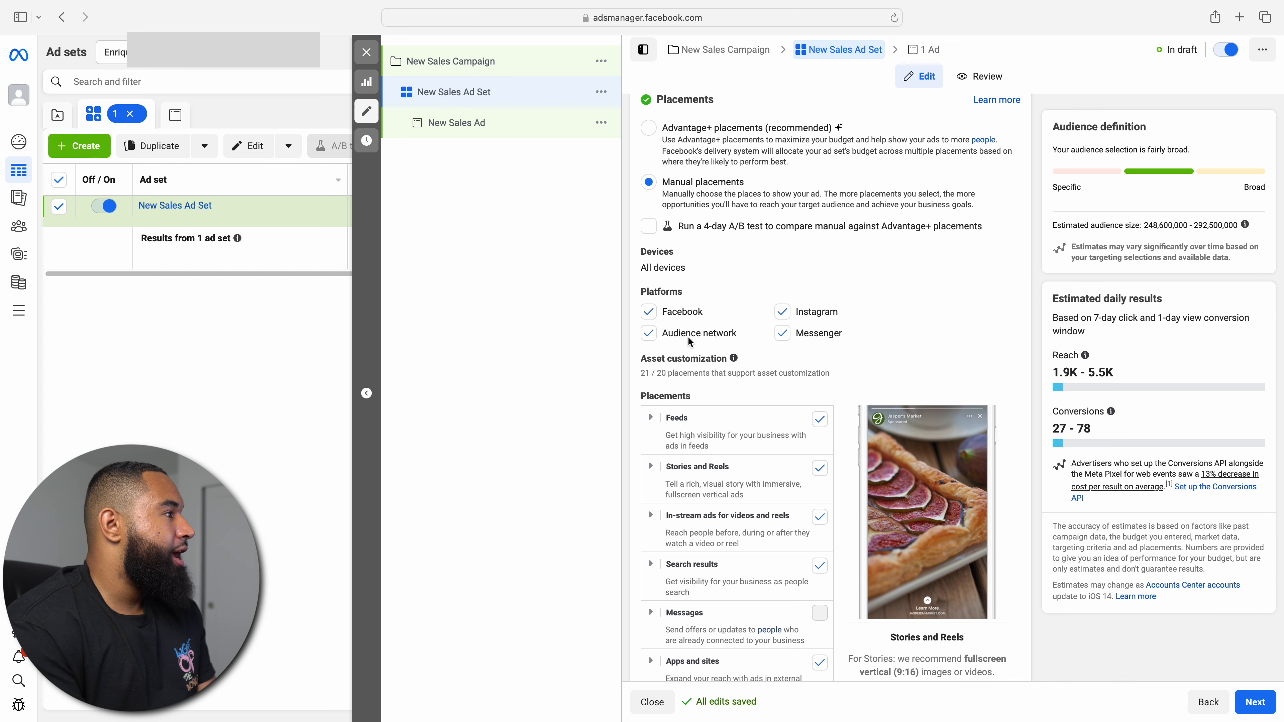
click(649, 312)
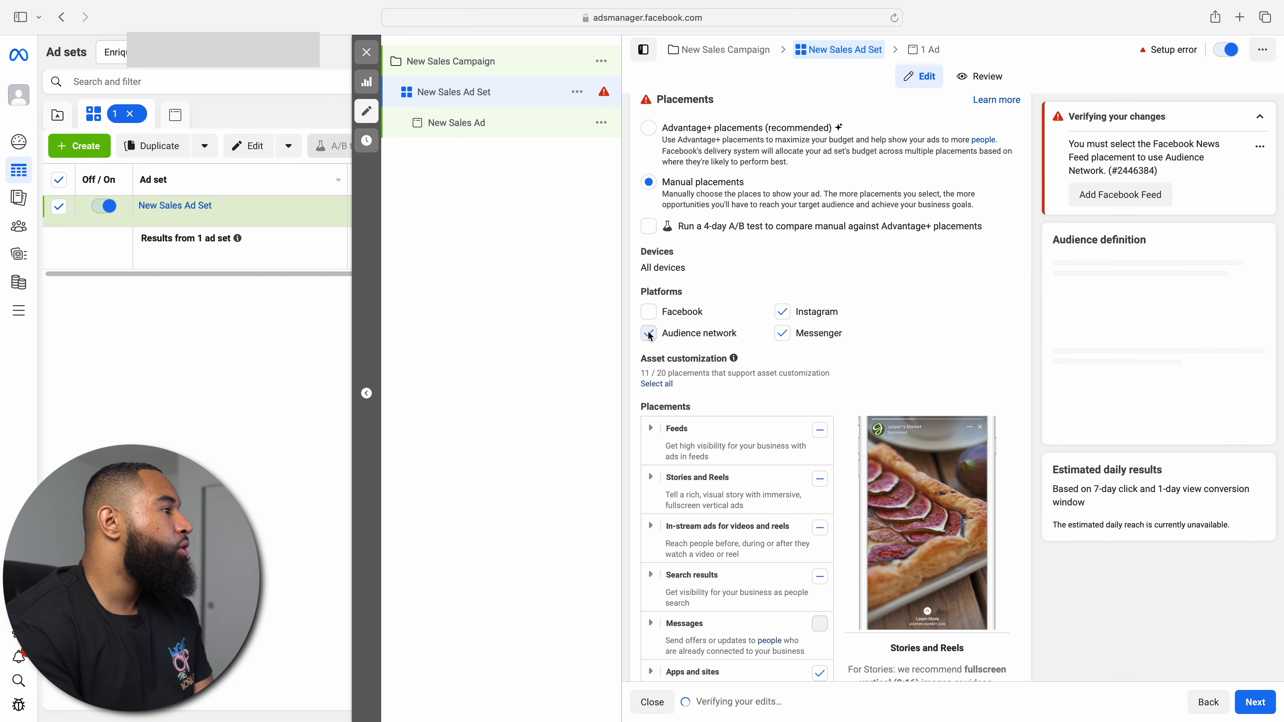
click(647, 333)
click(783, 333)
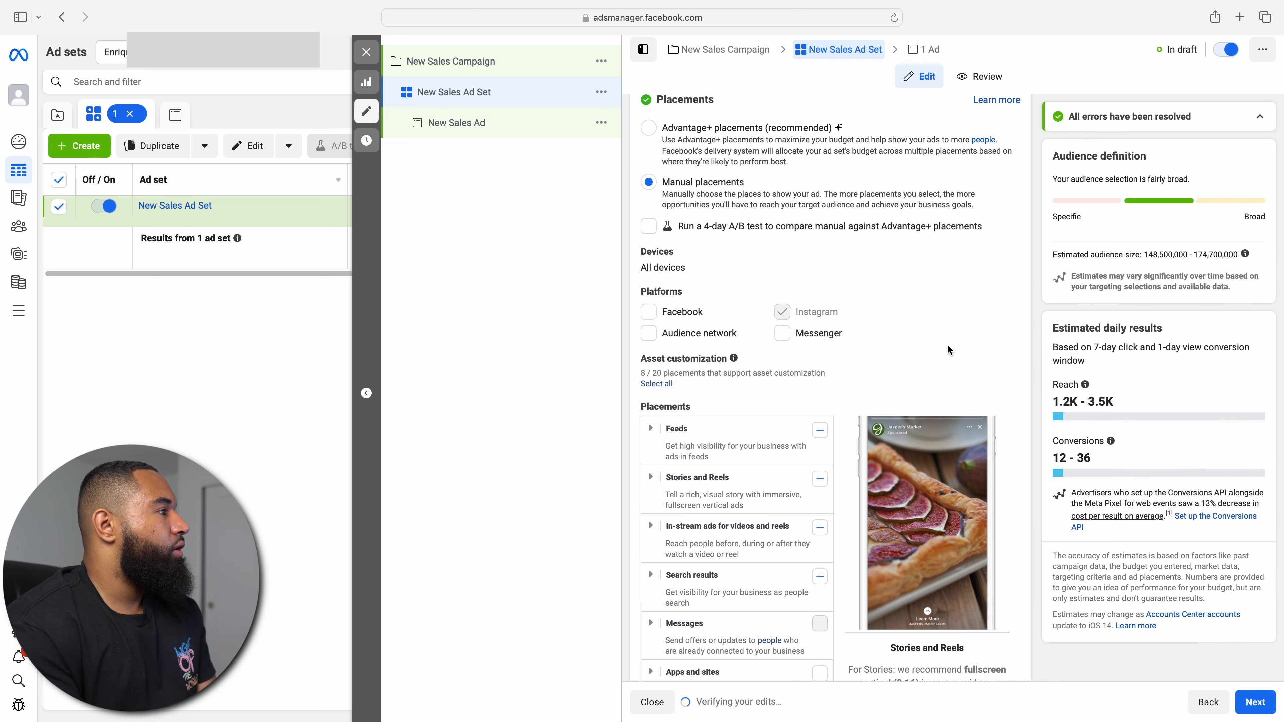
- Examine the individual placements offered under Feeds and under Stories and Reels
scroll(947, 344, down, 3)
scroll(859, 337, up, 3)
scroll(1023, 380, down, 3)
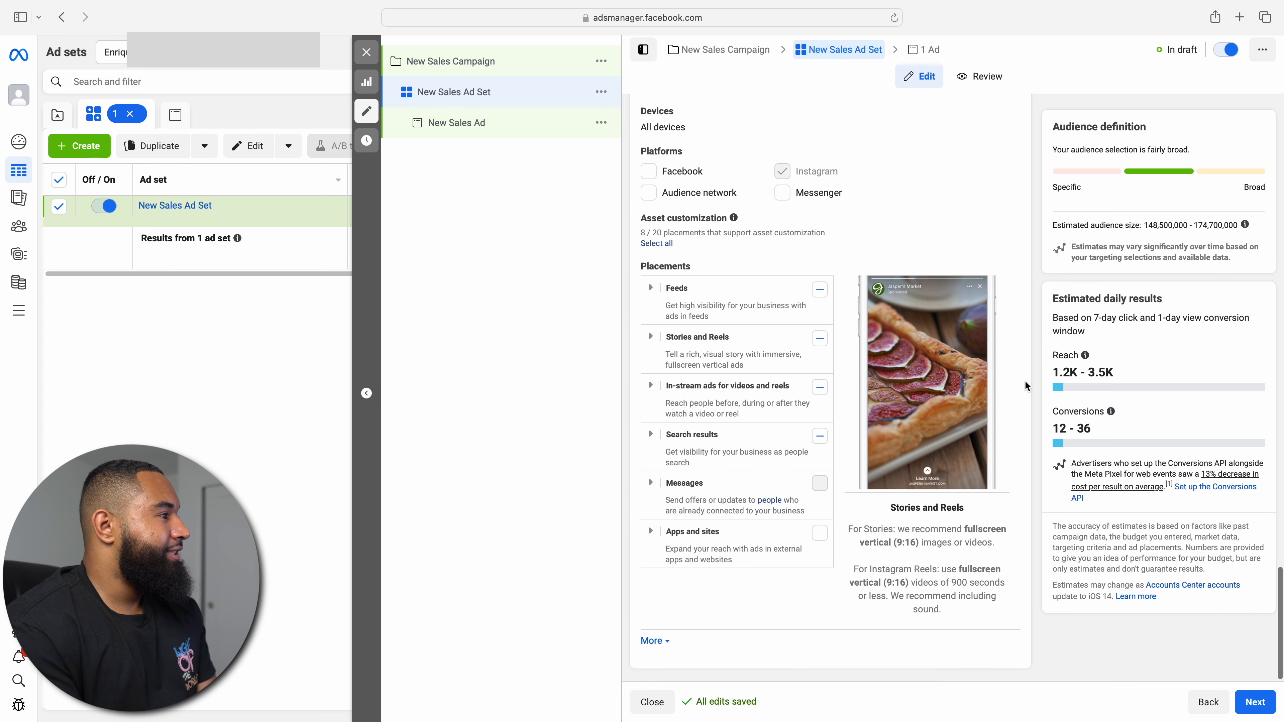
click(652, 339)
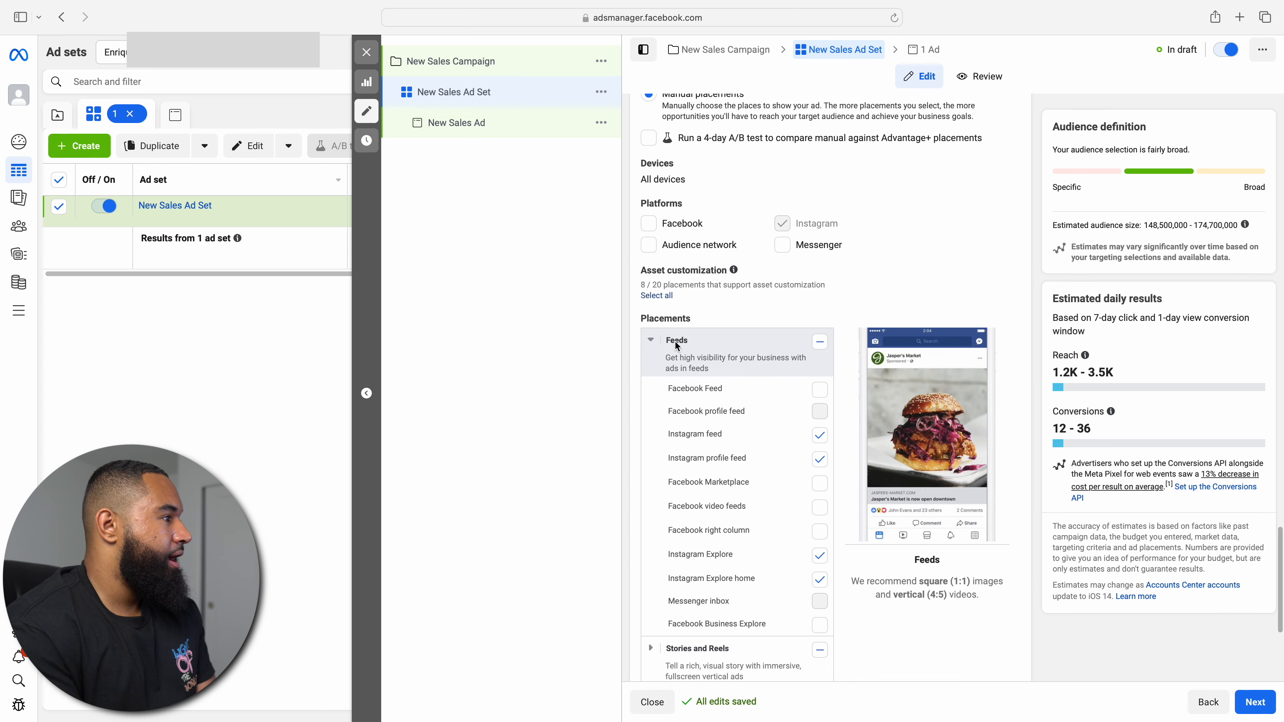
scroll(779, 475, down, 2)
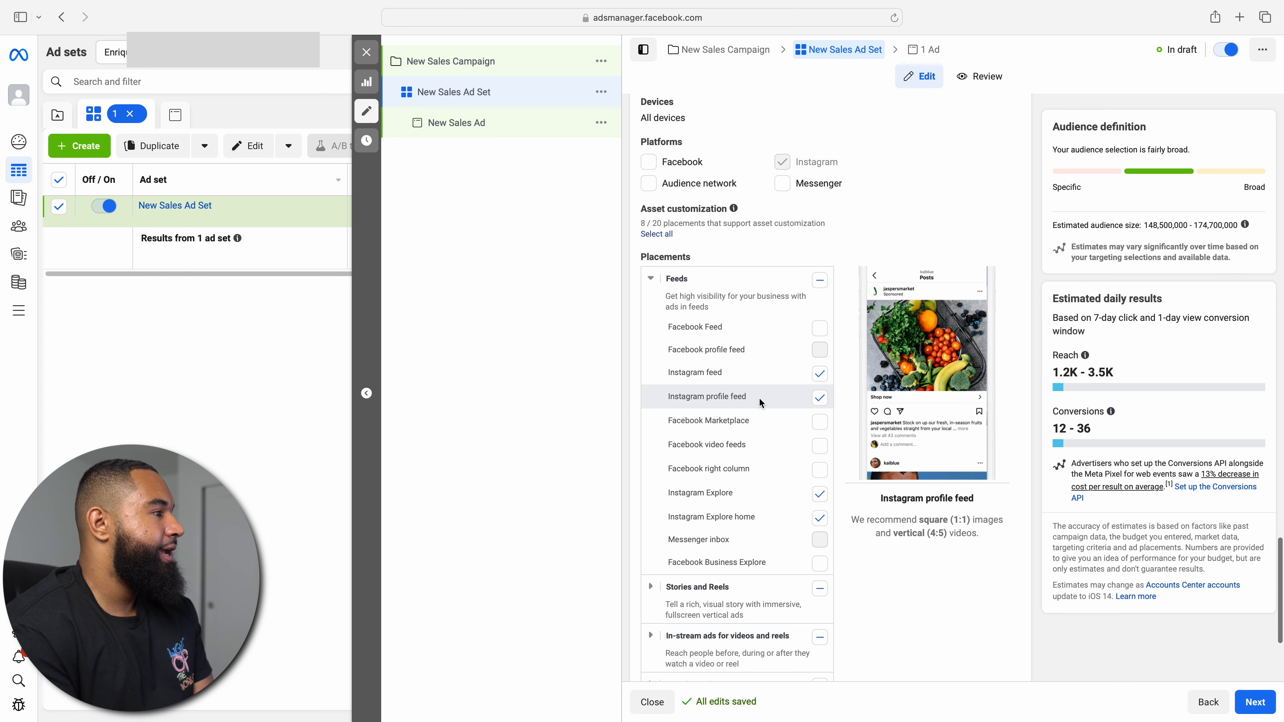
scroll(766, 466, down, 1)
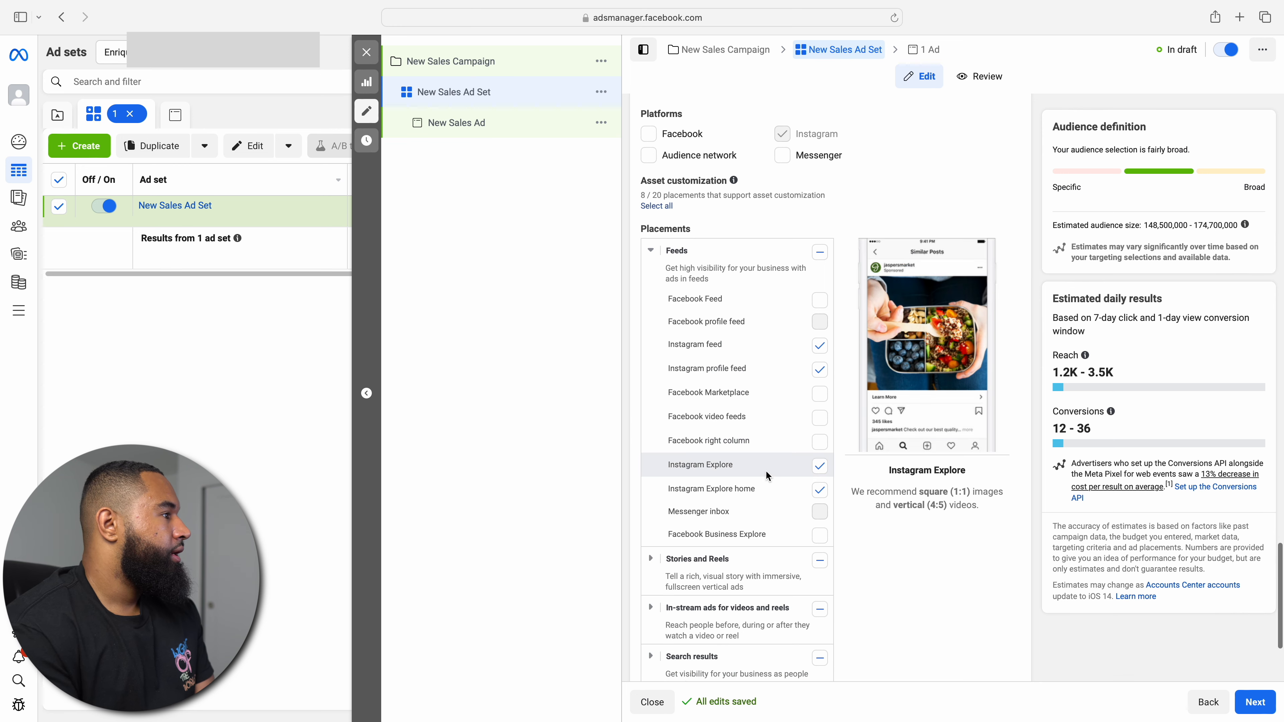
scroll(762, 489, down, 6)
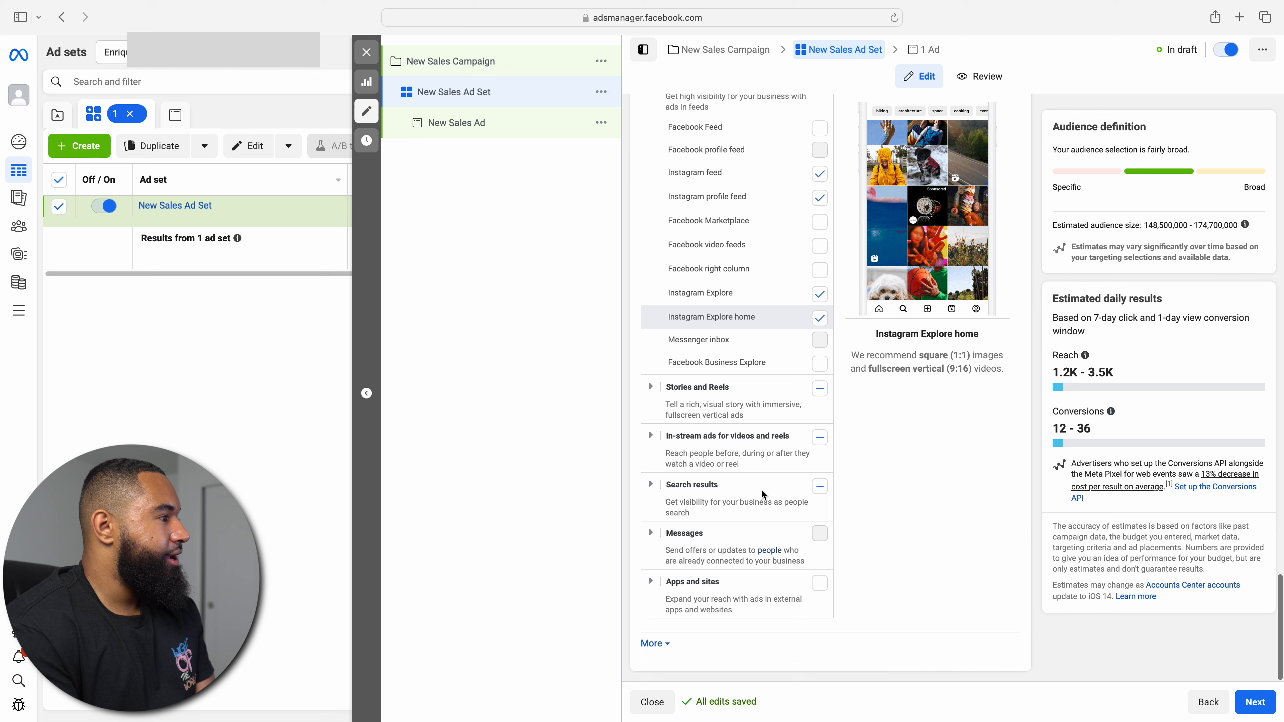
click(703, 403)
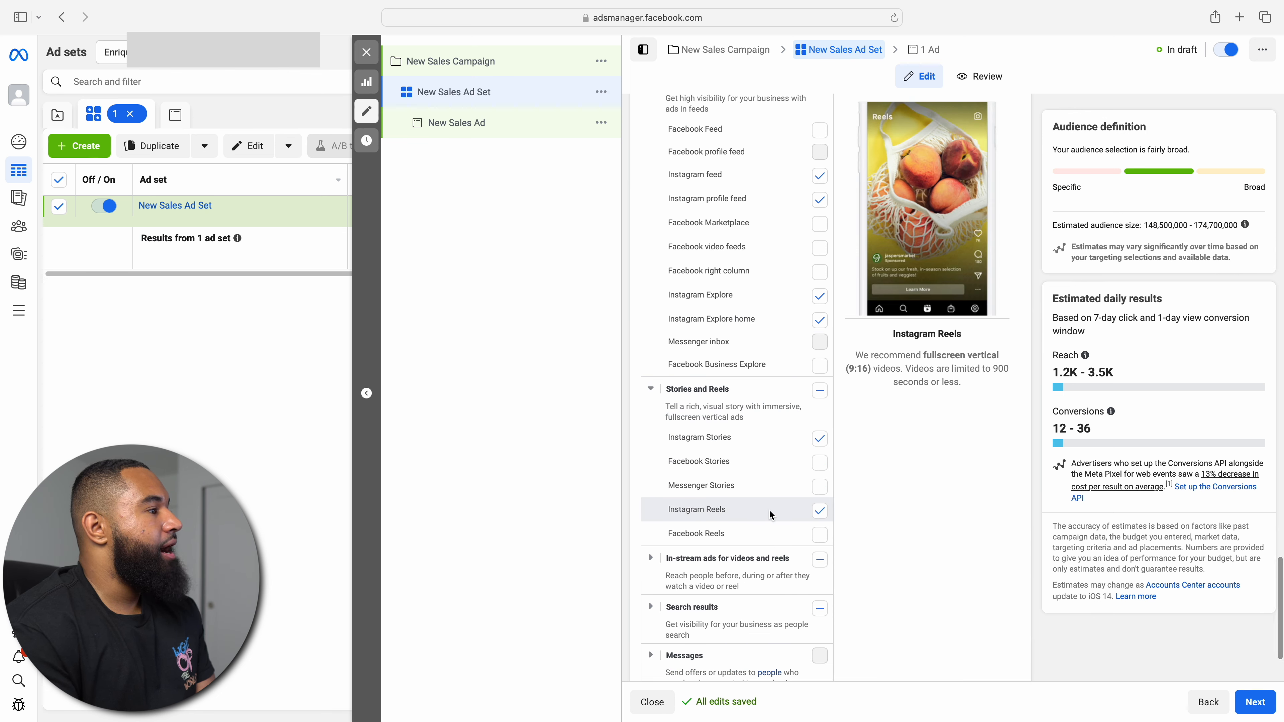
- Return the ad set's placements to the recommended Advantage+ placements
scroll(771, 479, up, 12)
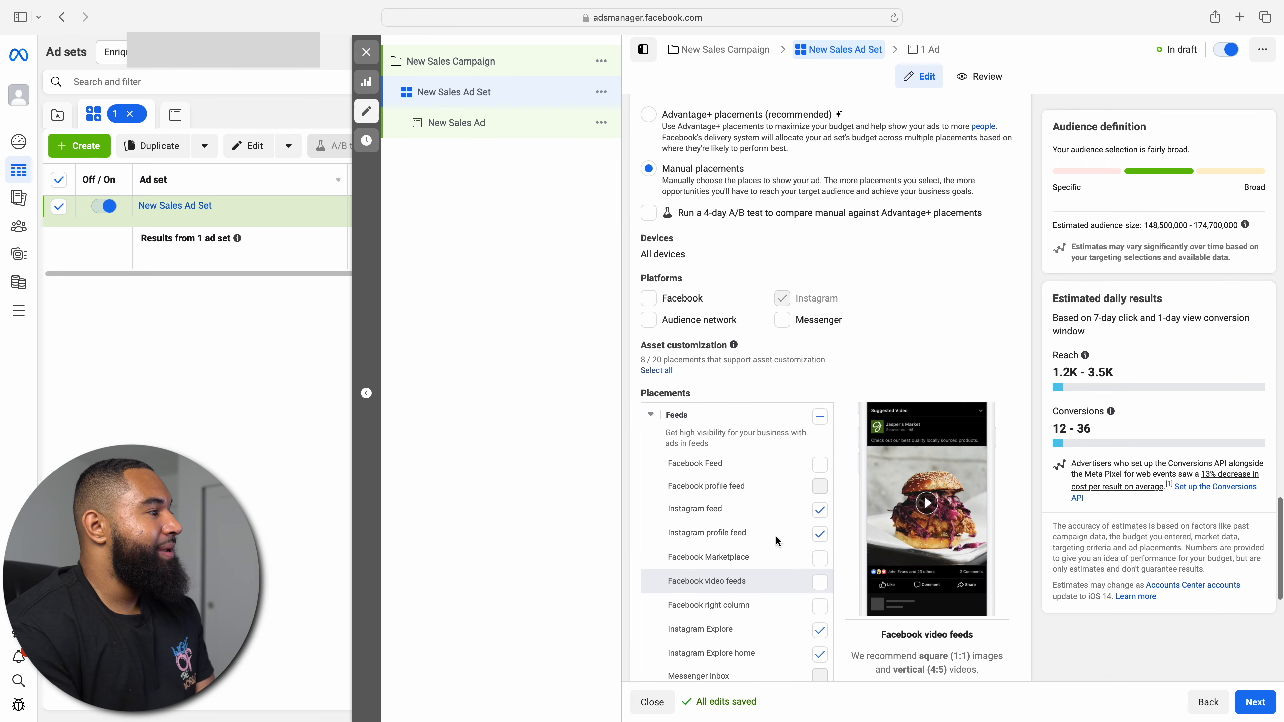
scroll(777, 540, up, 4)
scroll(854, 400, up, 1)
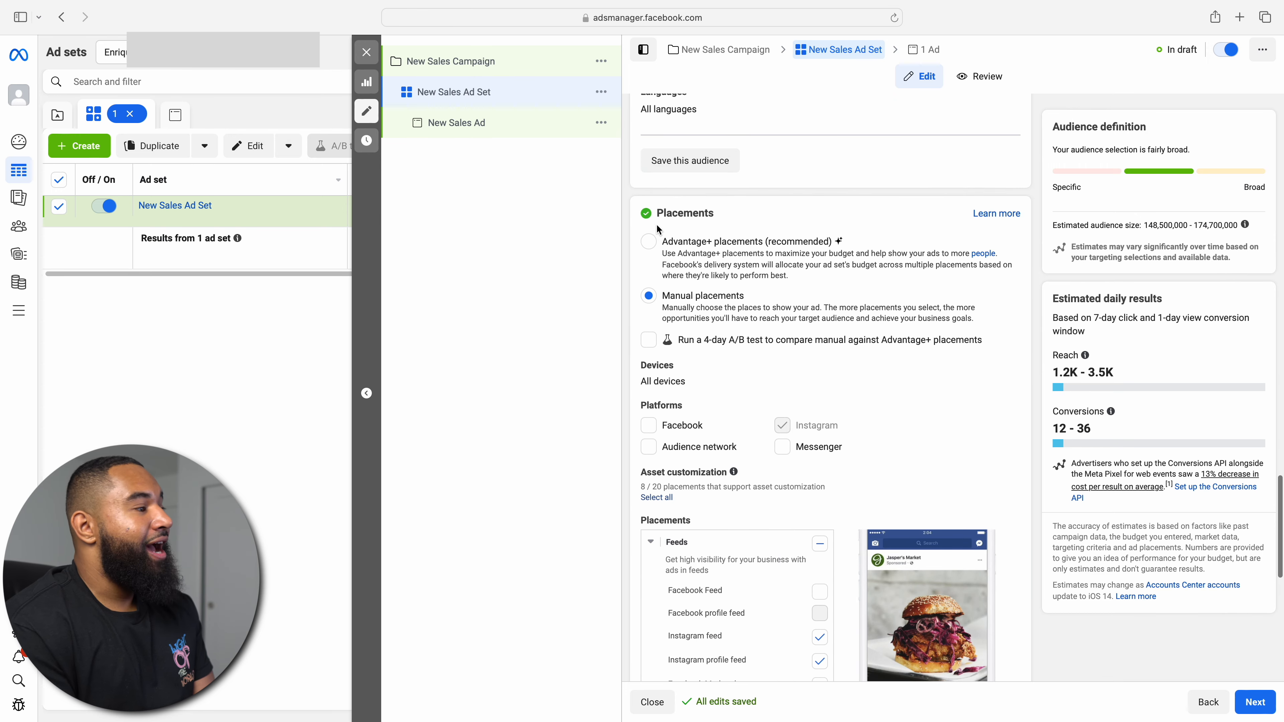
click(651, 242)
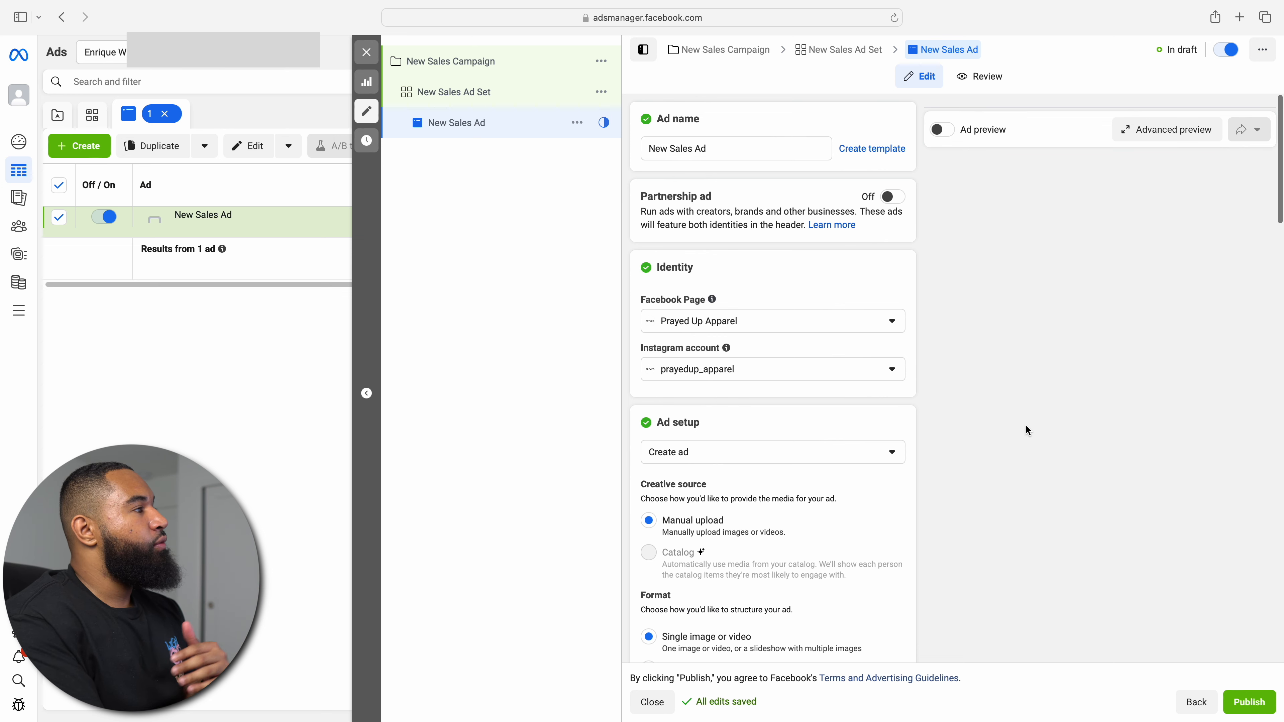
- Review the new sales ad's name, Facebook Page and Instagram identity, creative source, format options, multi-advertiser setting and creative fields
click(762, 159)
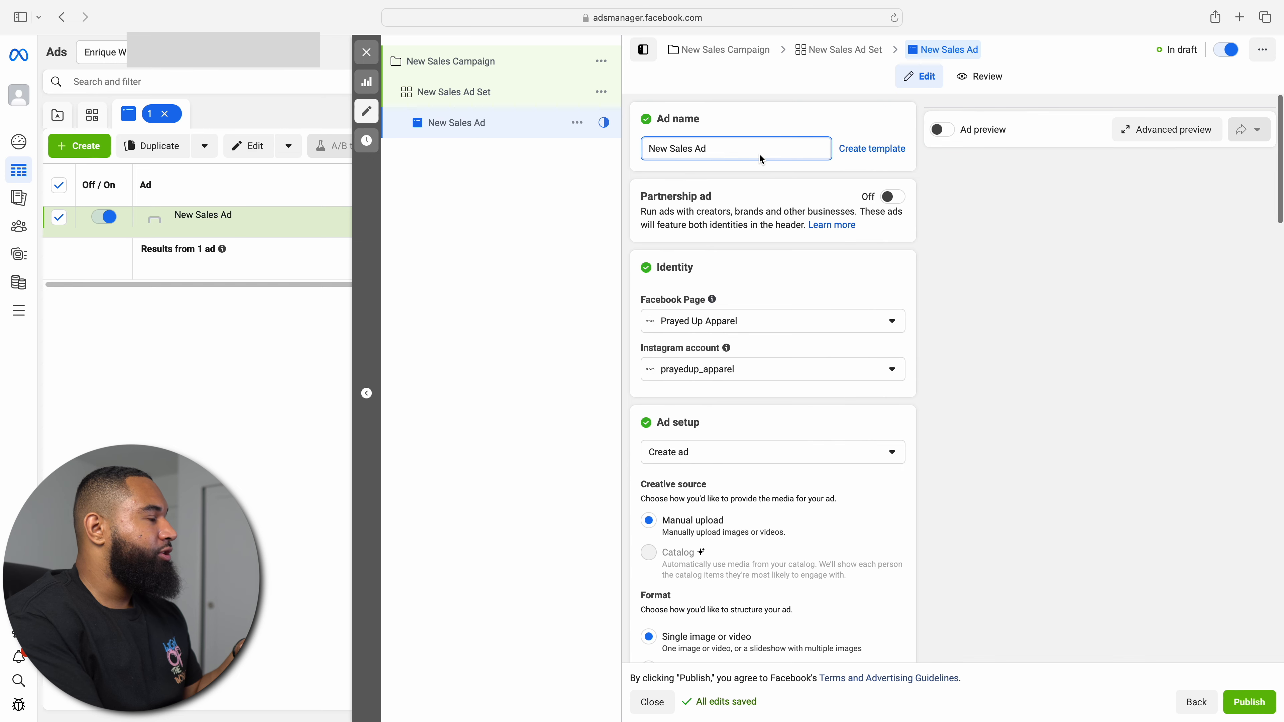
scroll(848, 279, down, 3)
scroll(846, 274, up, 3)
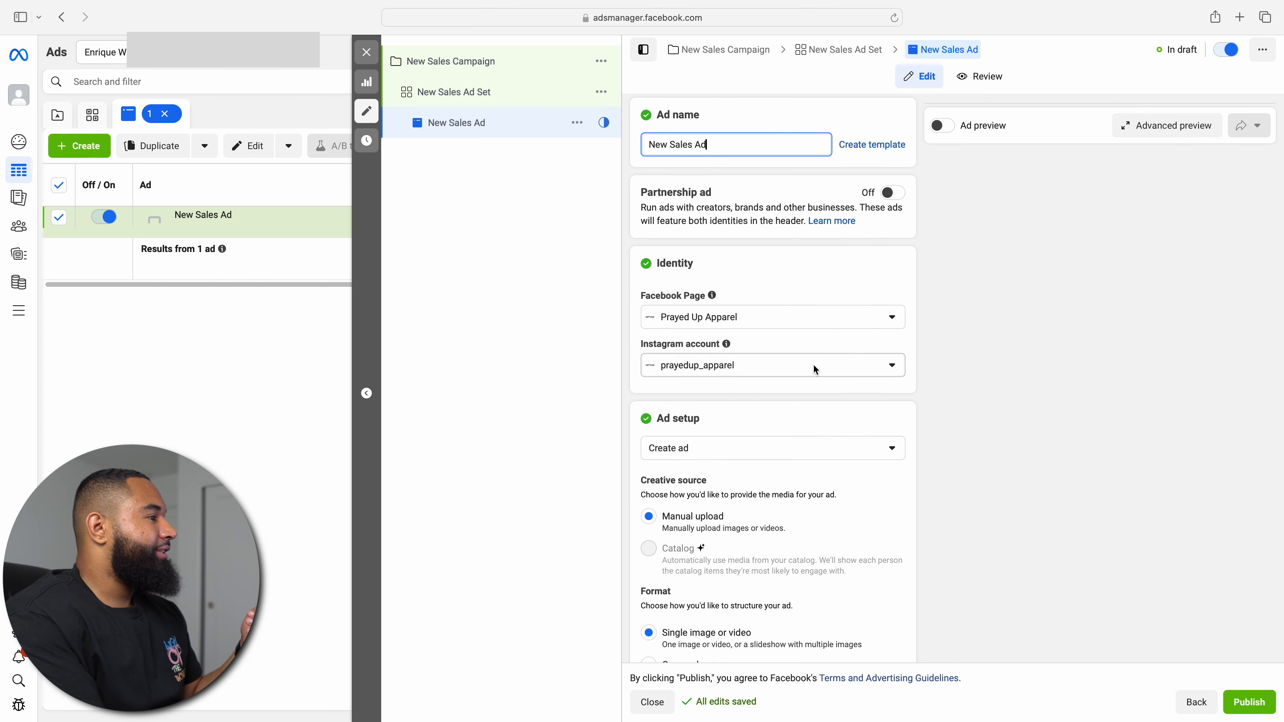
scroll(814, 368, down, 3)
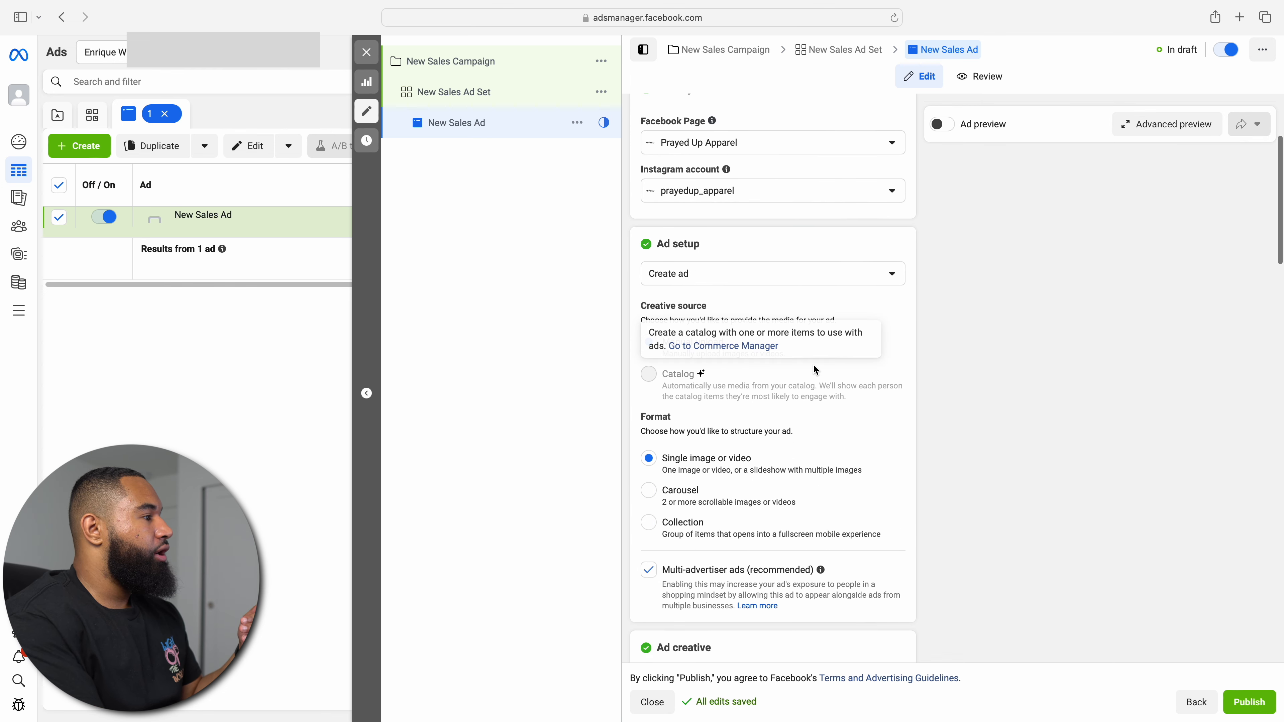
scroll(815, 371, down, 1)
scroll(876, 405, down, 4)
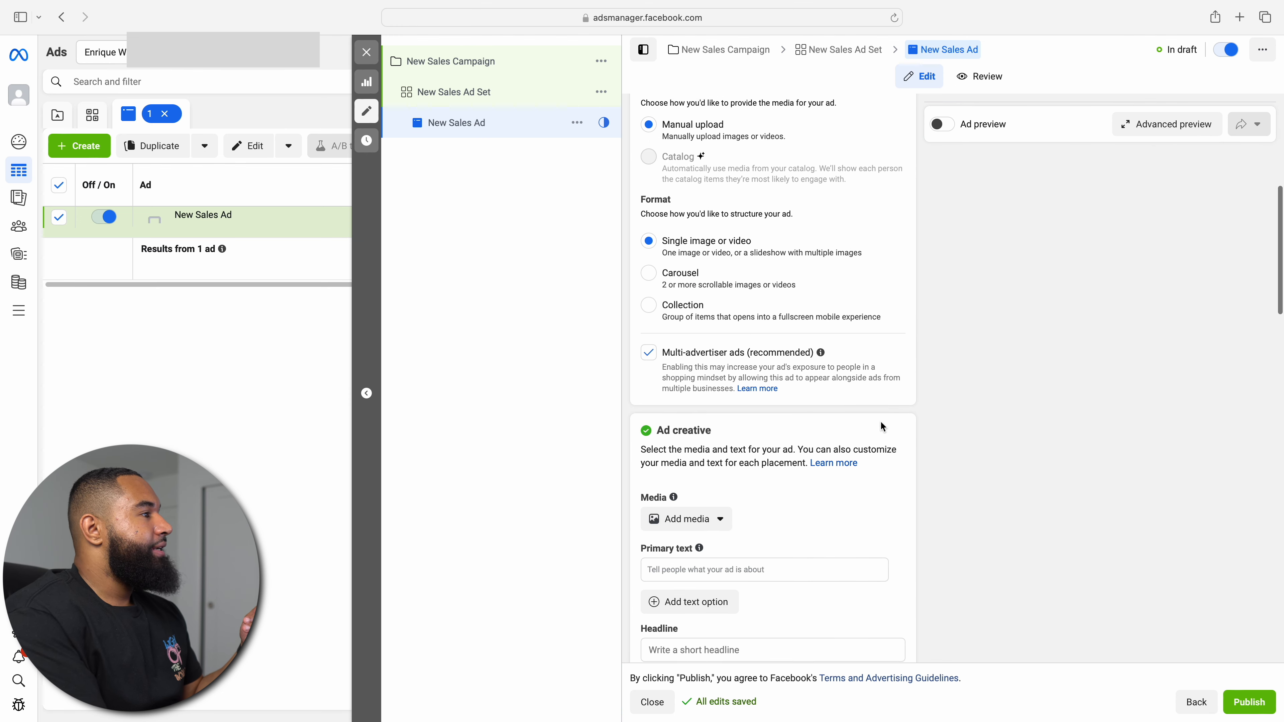
scroll(879, 420, up, 5)
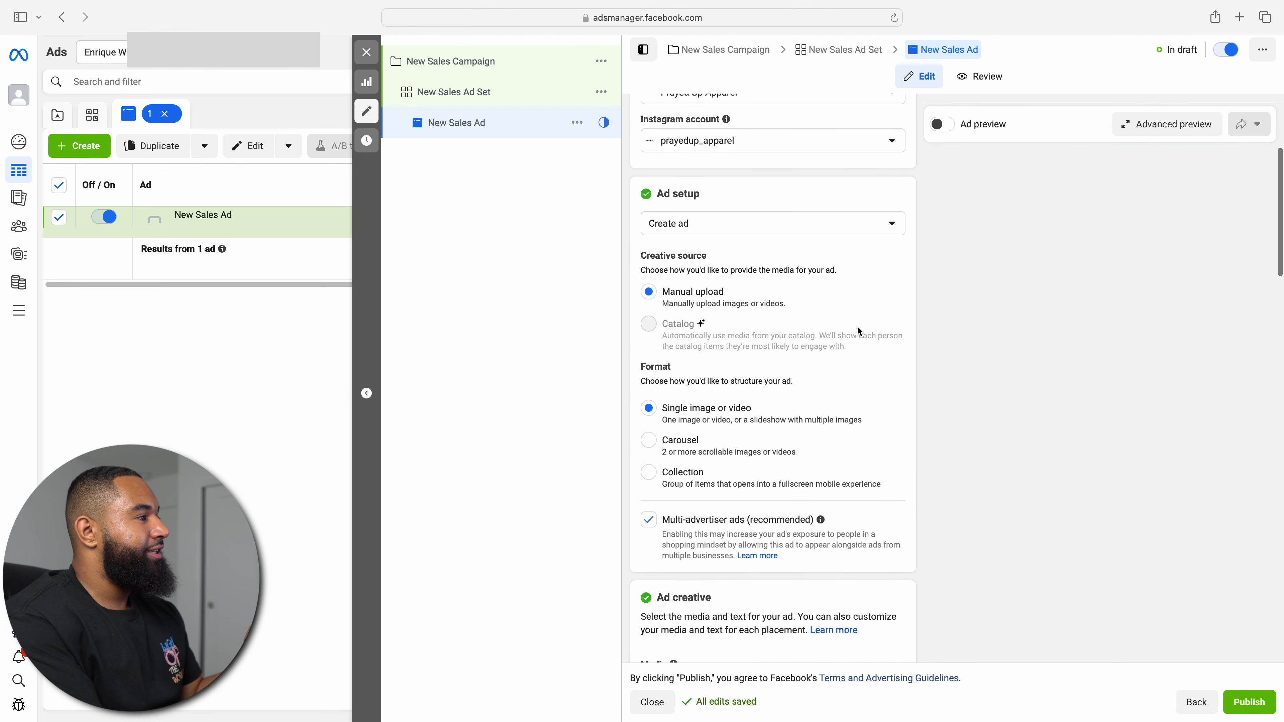
scroll(873, 456, down, 1)
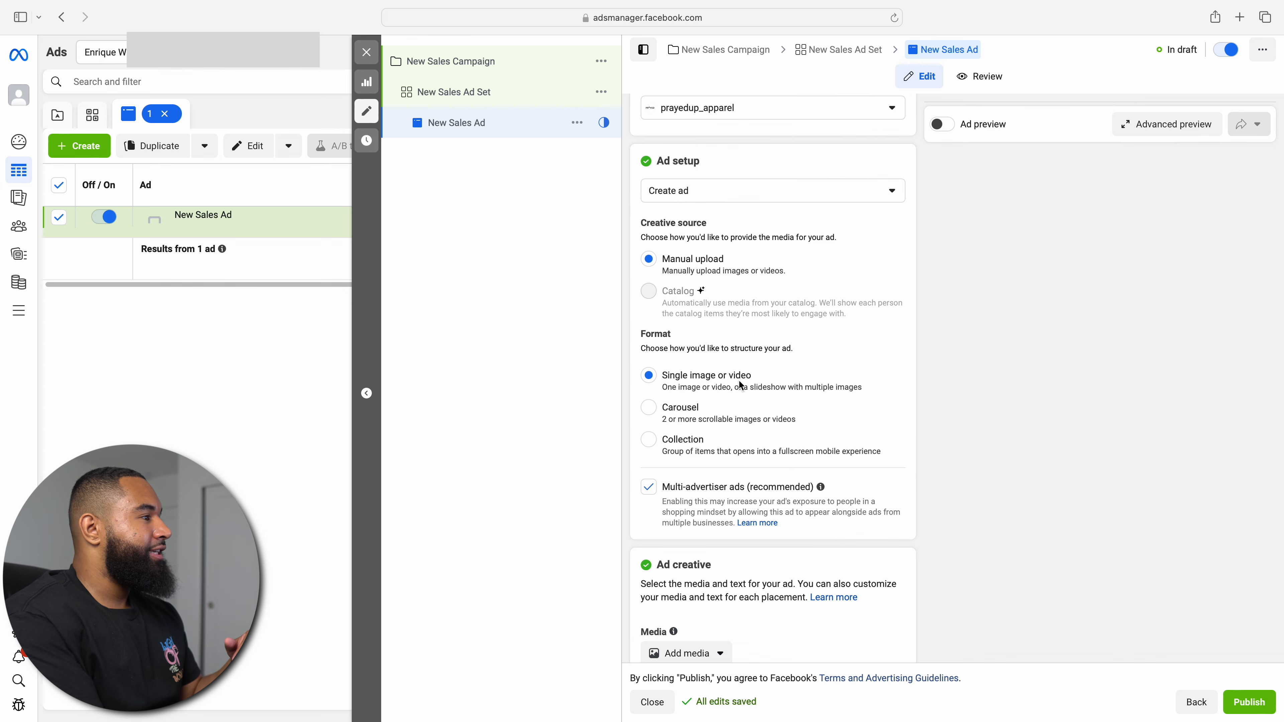
- Try the Carousel format for the ad, then restore the Single image or video format
click(649, 407)
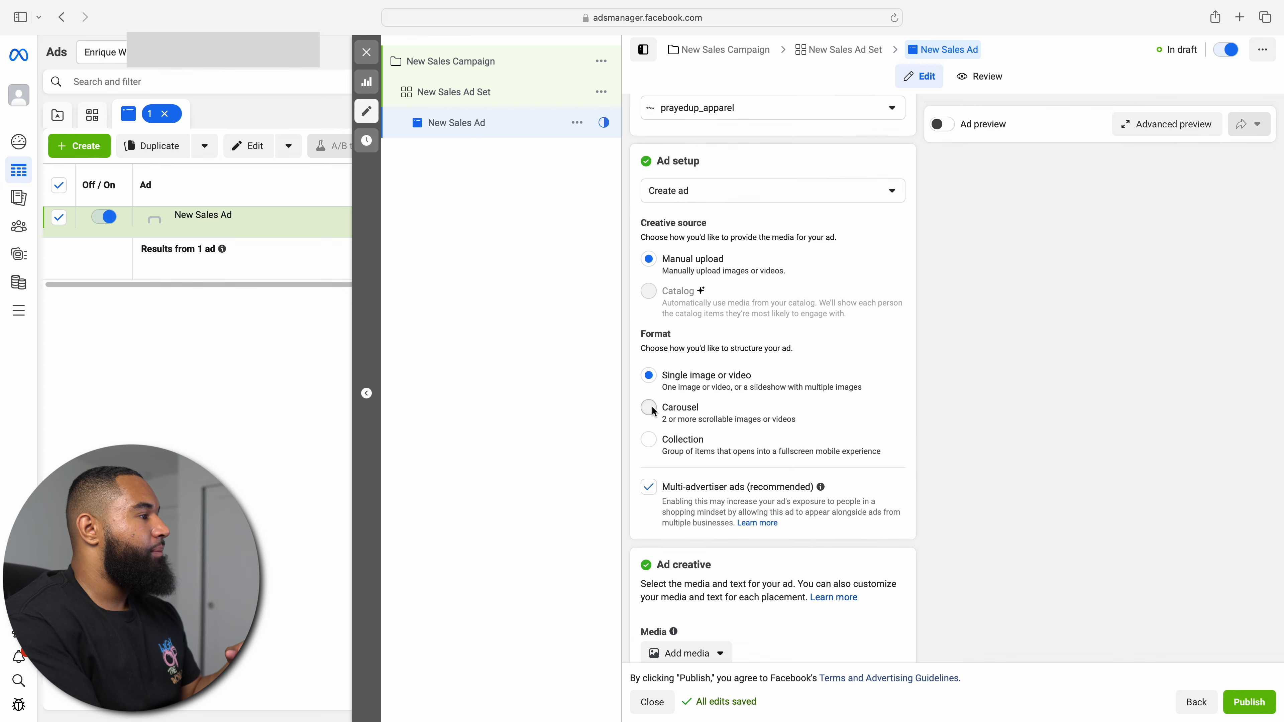
scroll(858, 418, down, 10)
scroll(794, 344, up, 10)
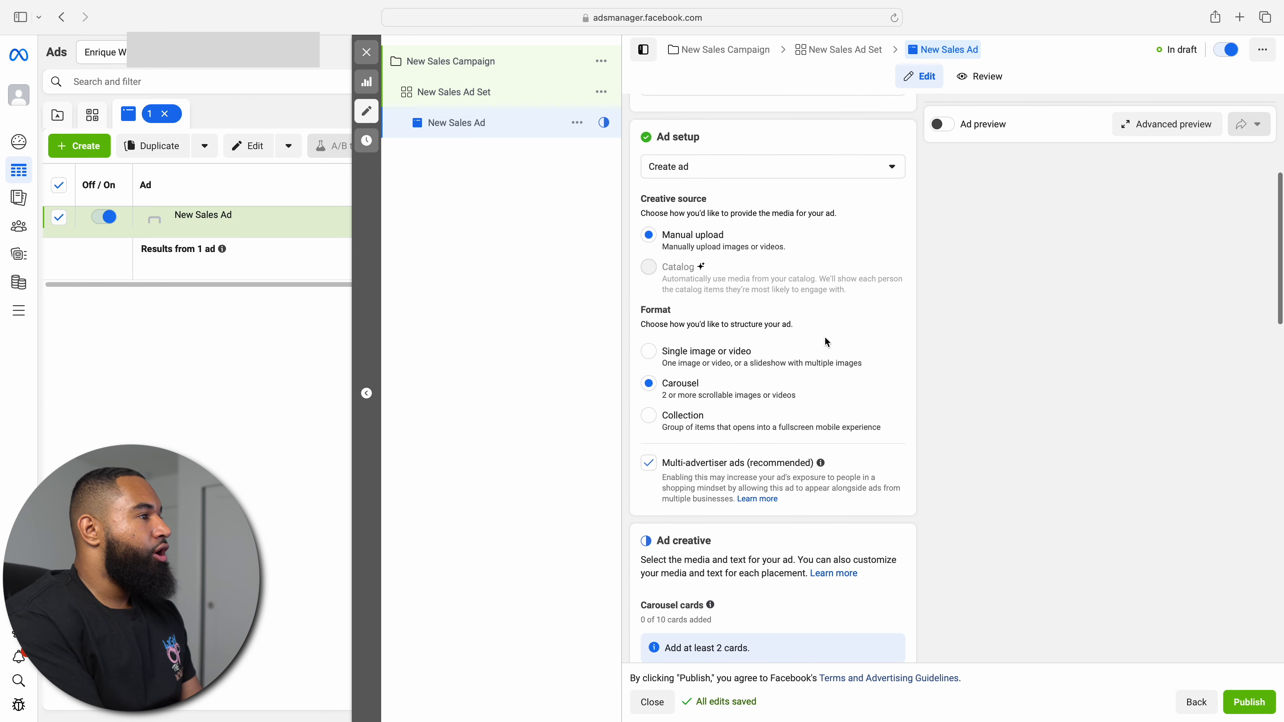
click(653, 351)
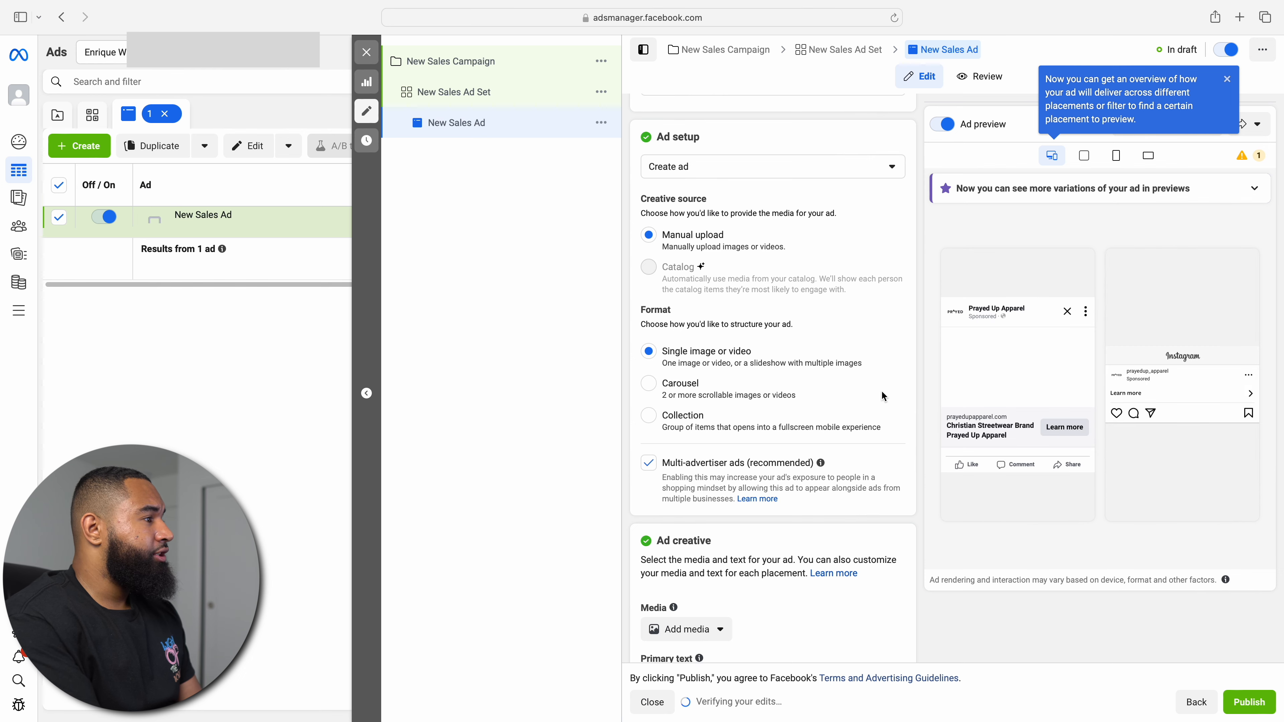
- Add the 1080 × 1080 cream "God's Plan" T-shirt picture from the account images as the ad's media
scroll(848, 384, down, 3)
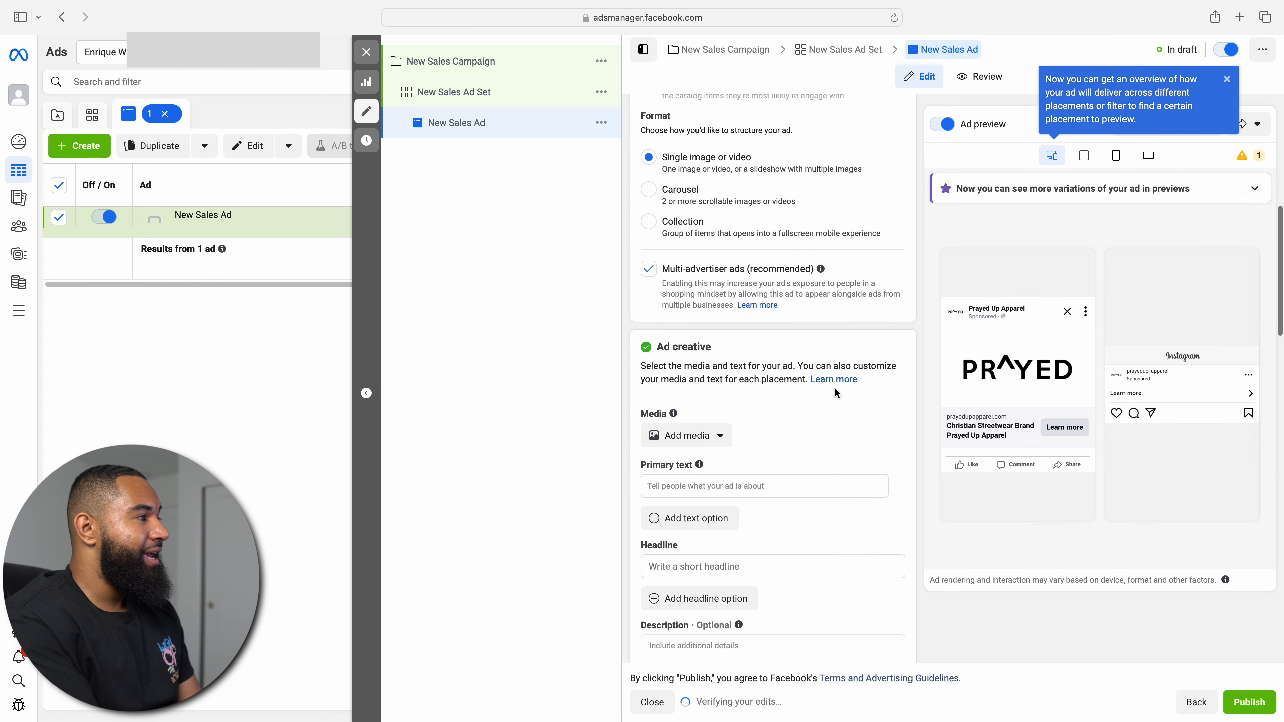
scroll(844, 418, down, 3)
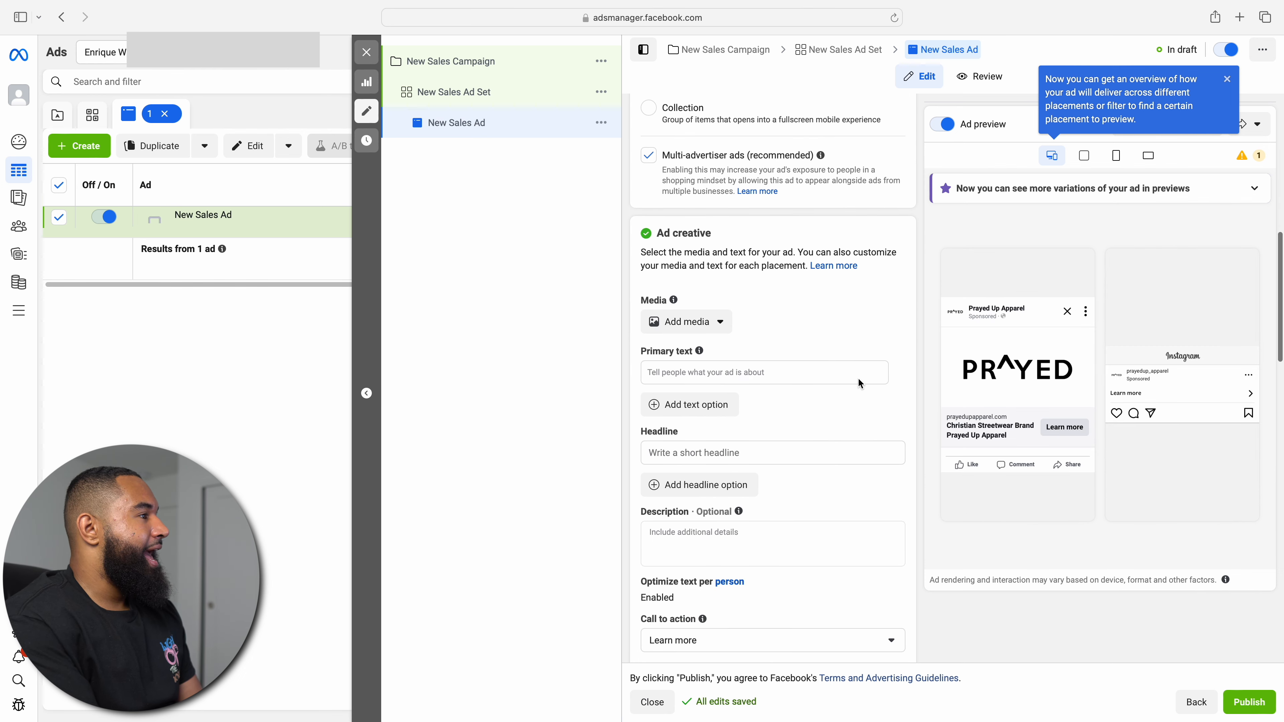
click(719, 324)
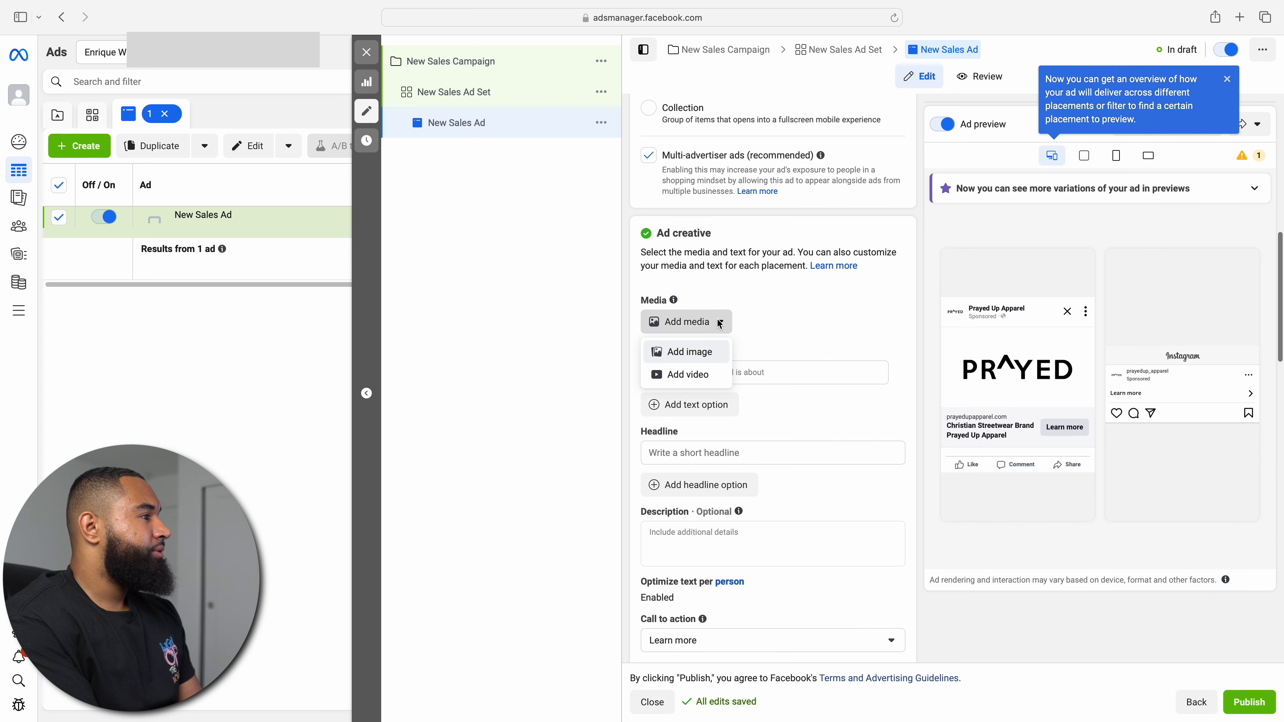
click(704, 354)
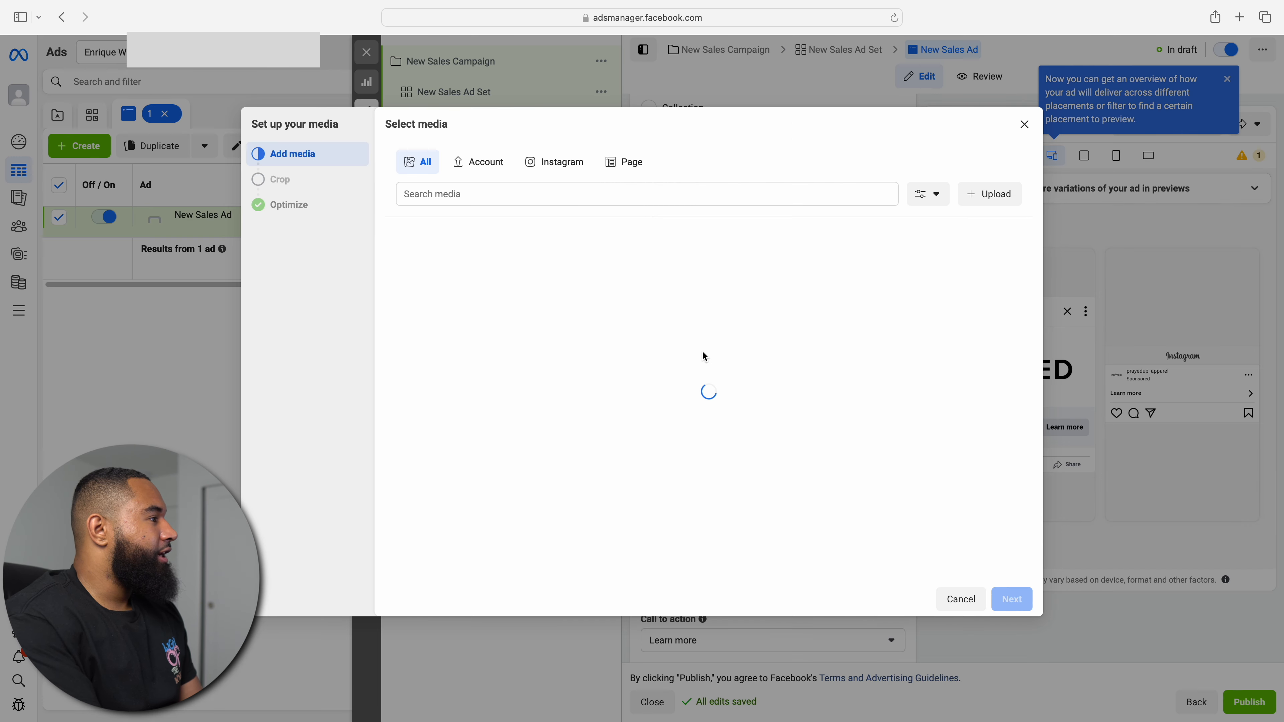
scroll(840, 437, down, 2)
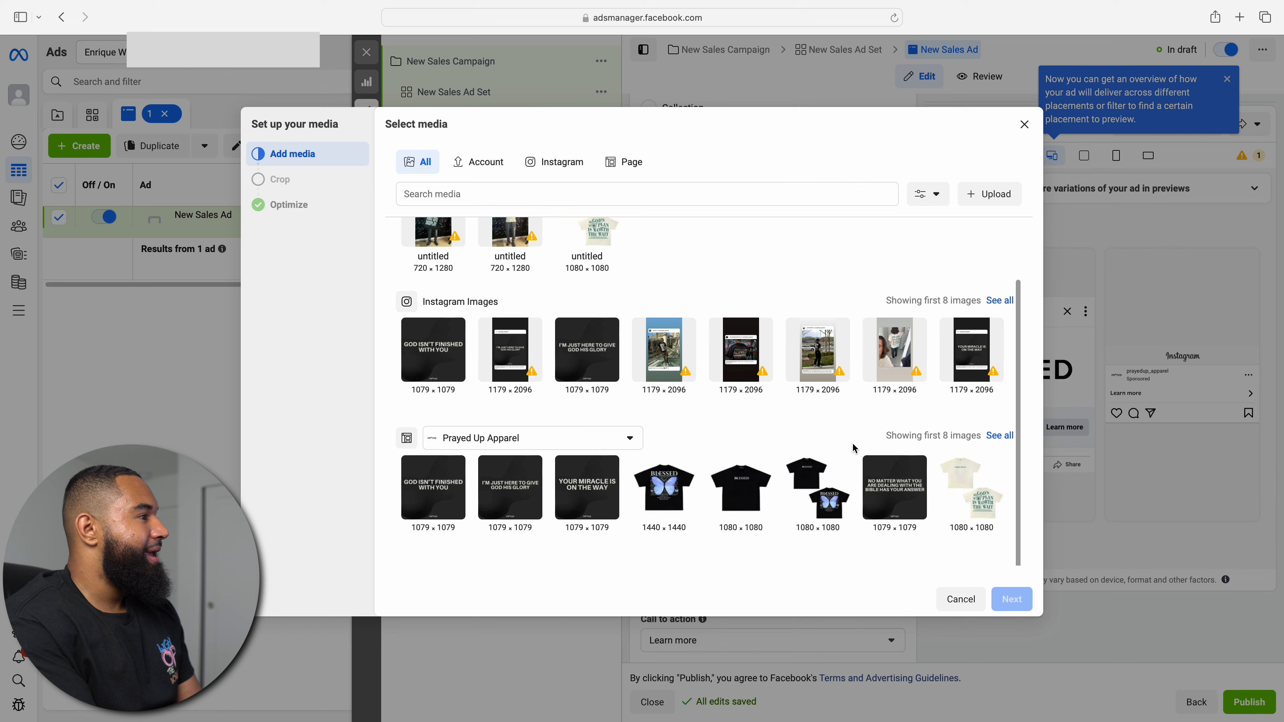
drag(738, 513, 690, 496)
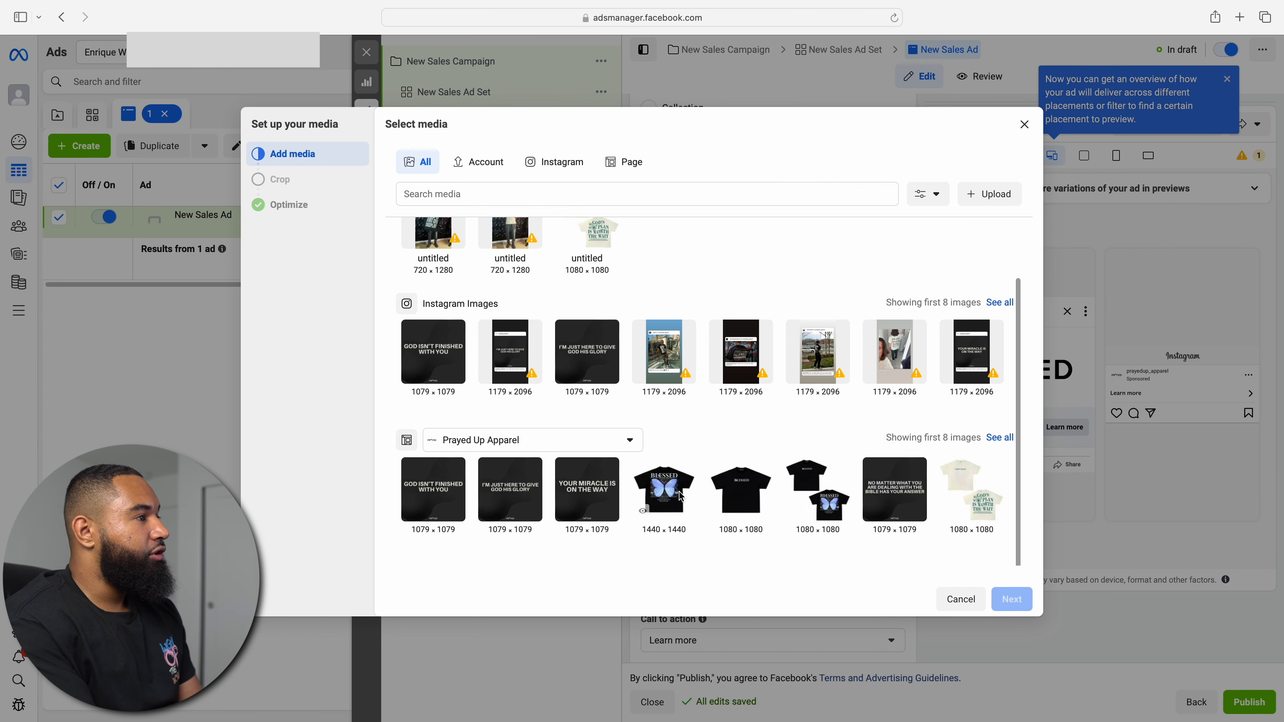
scroll(685, 495, up, 2)
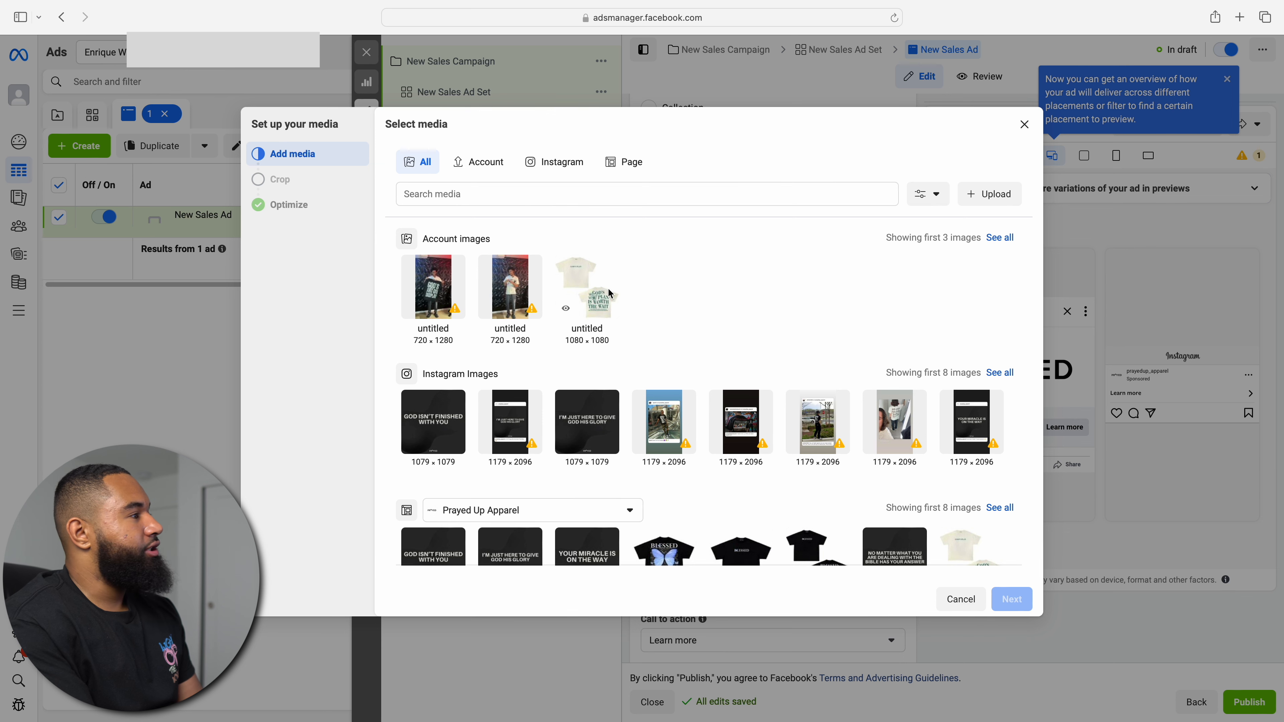
click(596, 289)
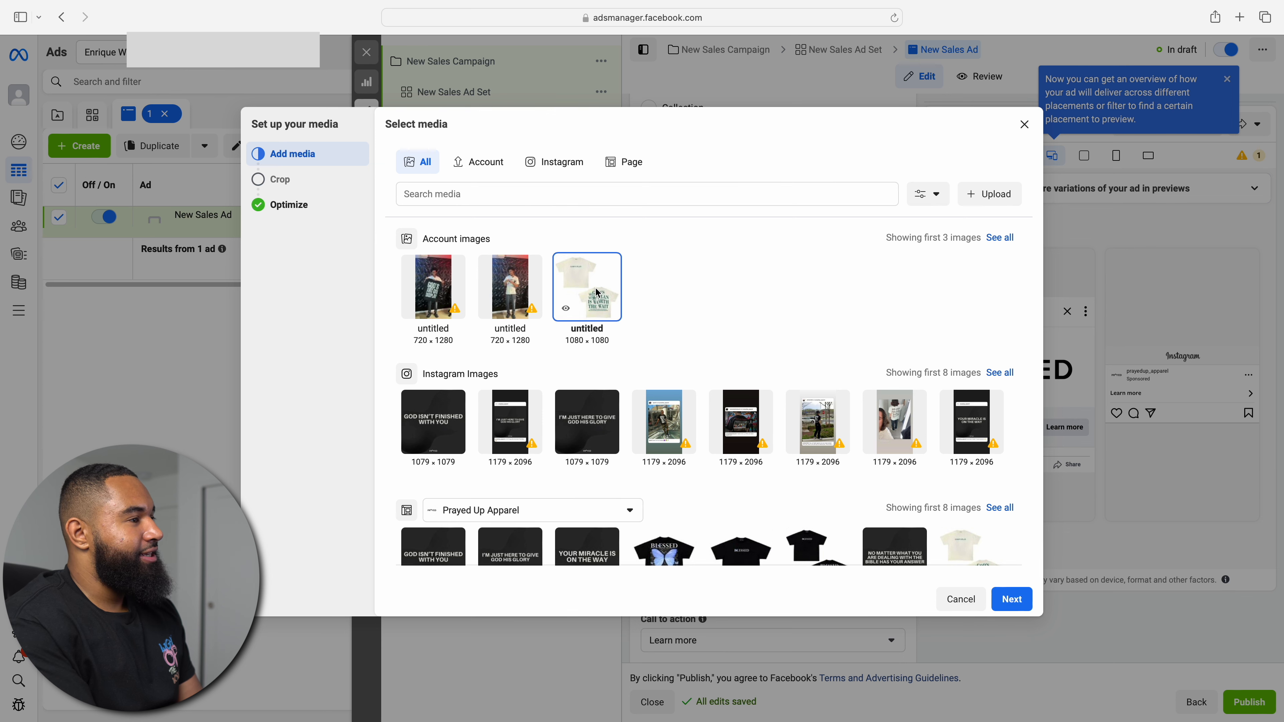
click(1013, 600)
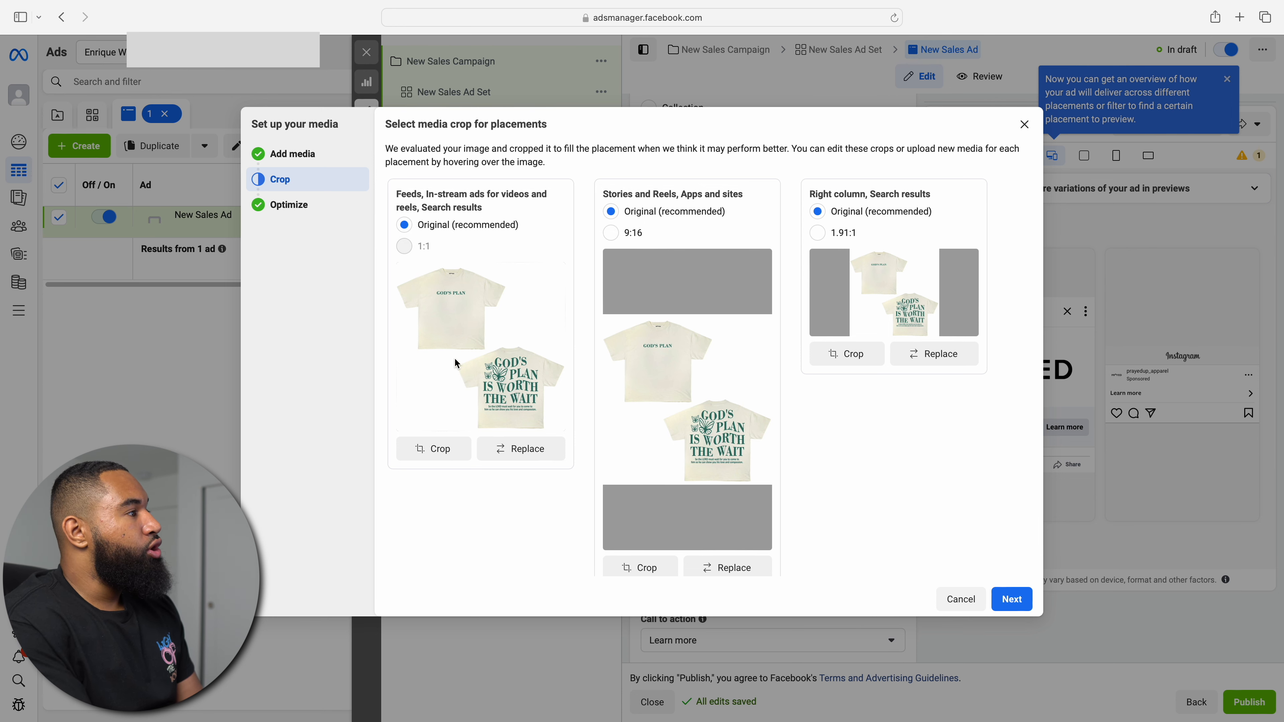
- Try the 9:16 crop of the T-shirt image for the Stories and Reels, Apps and sites placements
scroll(706, 386, down, 1)
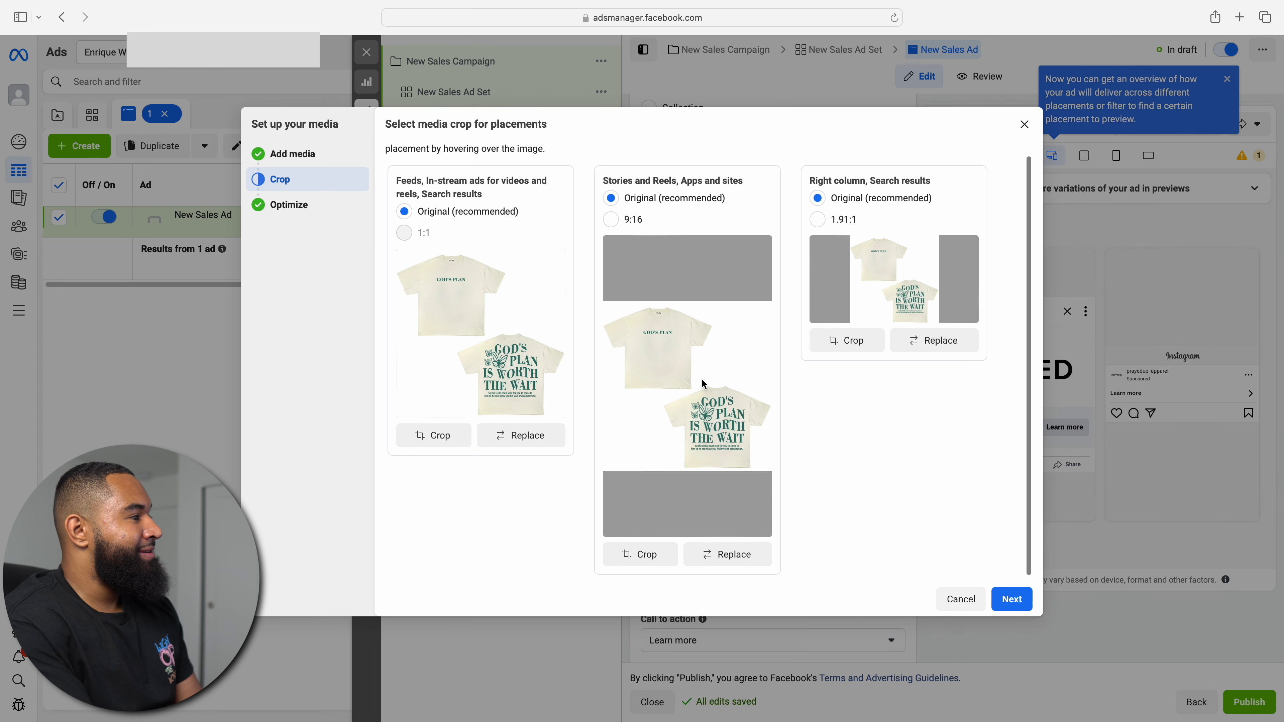
scroll(702, 379, up, 1)
click(610, 233)
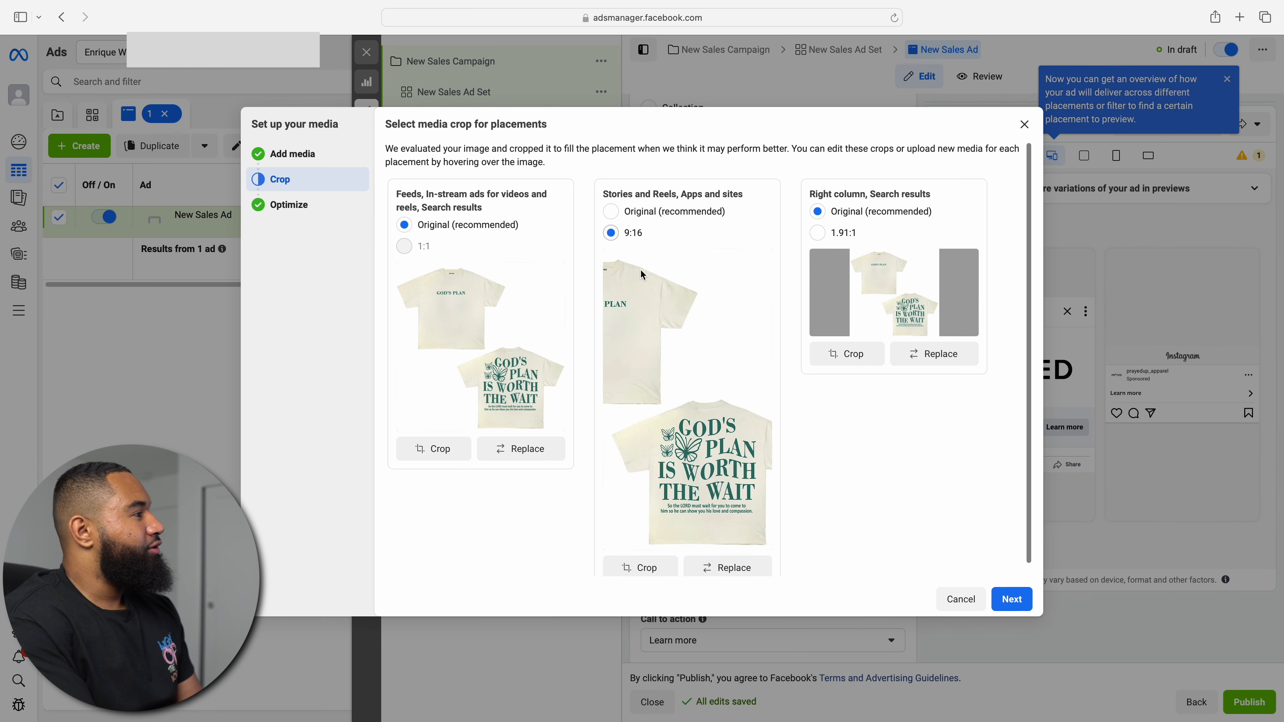
scroll(672, 314, down, 1)
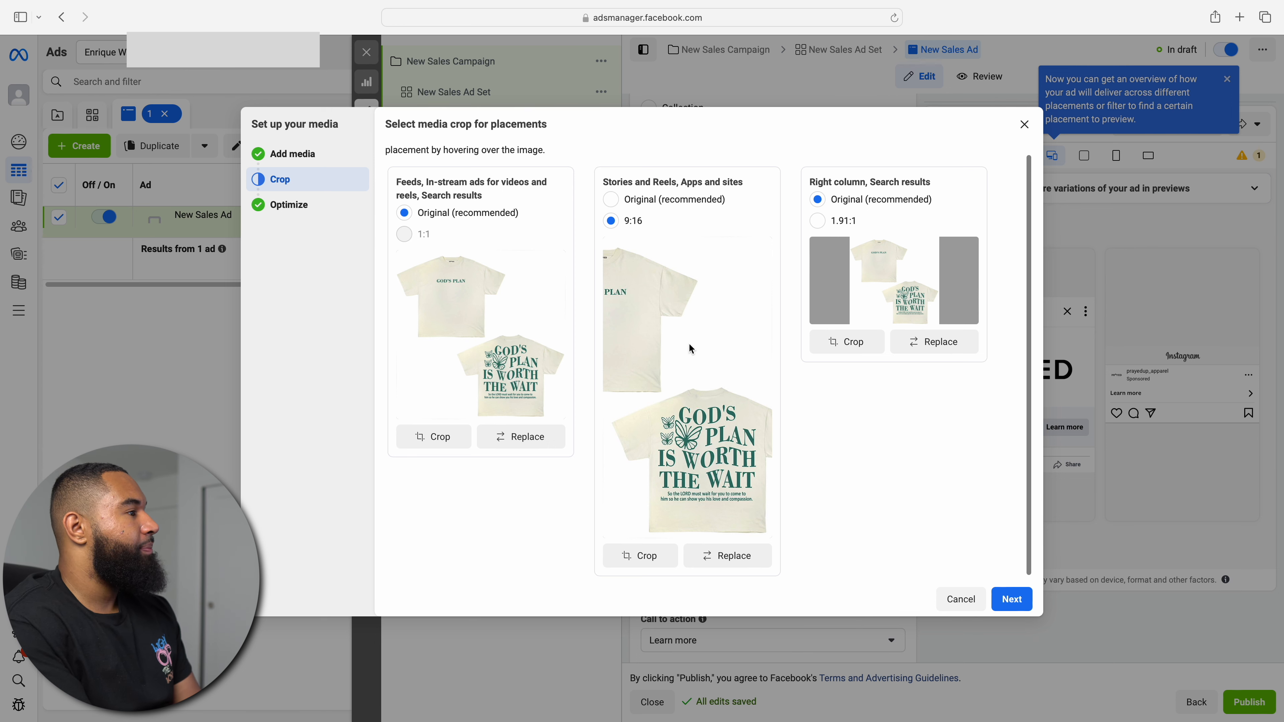
- Replace the Stories and Reels, Apps and sites media with the Instagram mirror photo of the printed white shirt, and accept the placement crops
click(731, 556)
scroll(765, 321, down, 3)
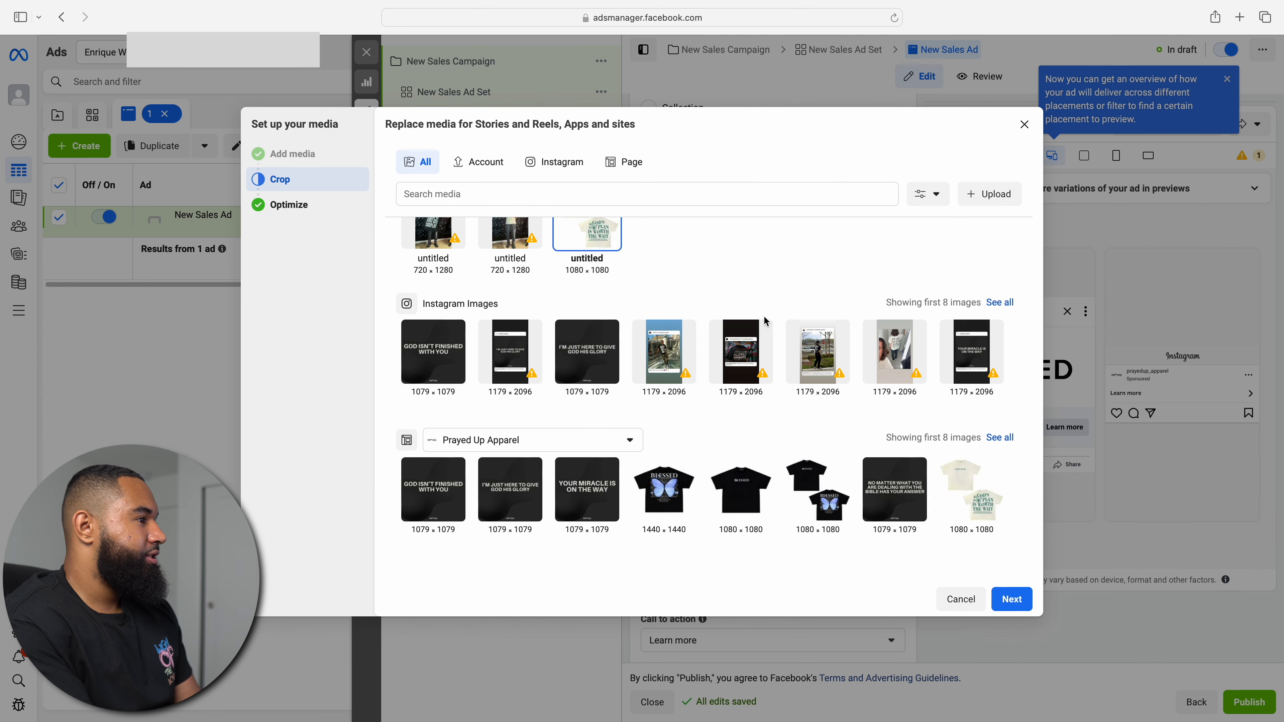
scroll(766, 321, up, 3)
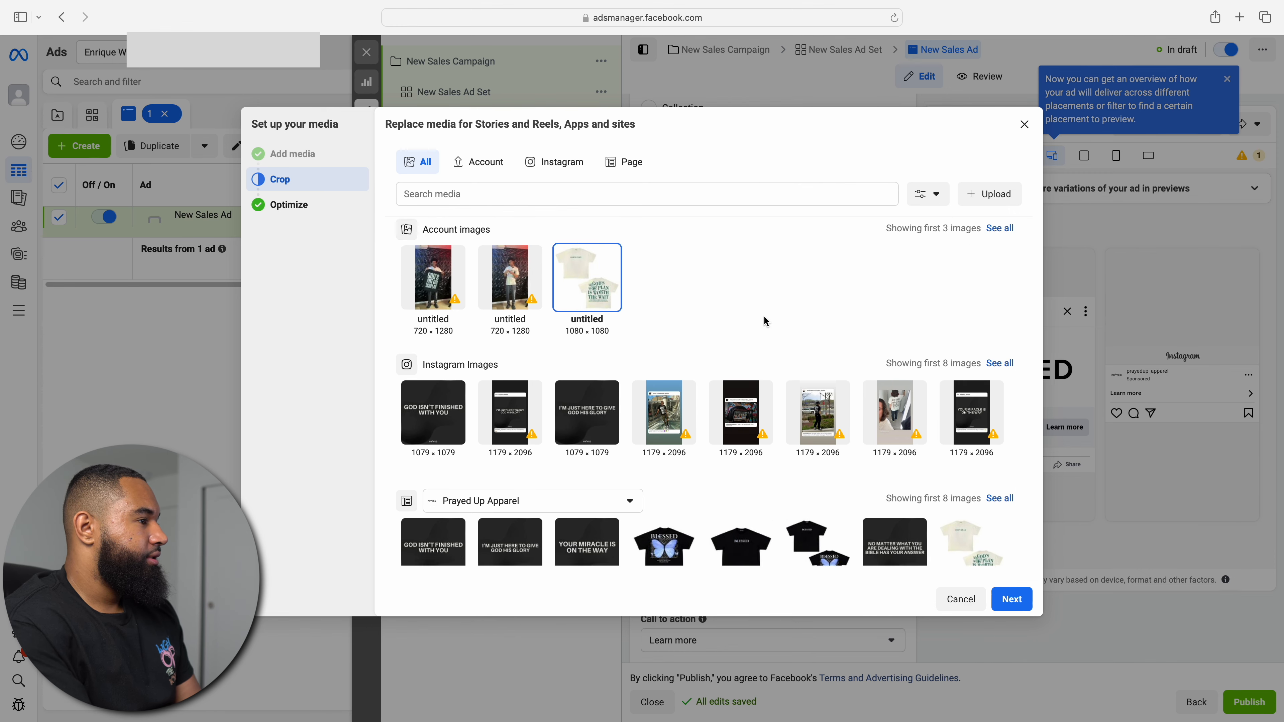
click(900, 436)
click(1012, 599)
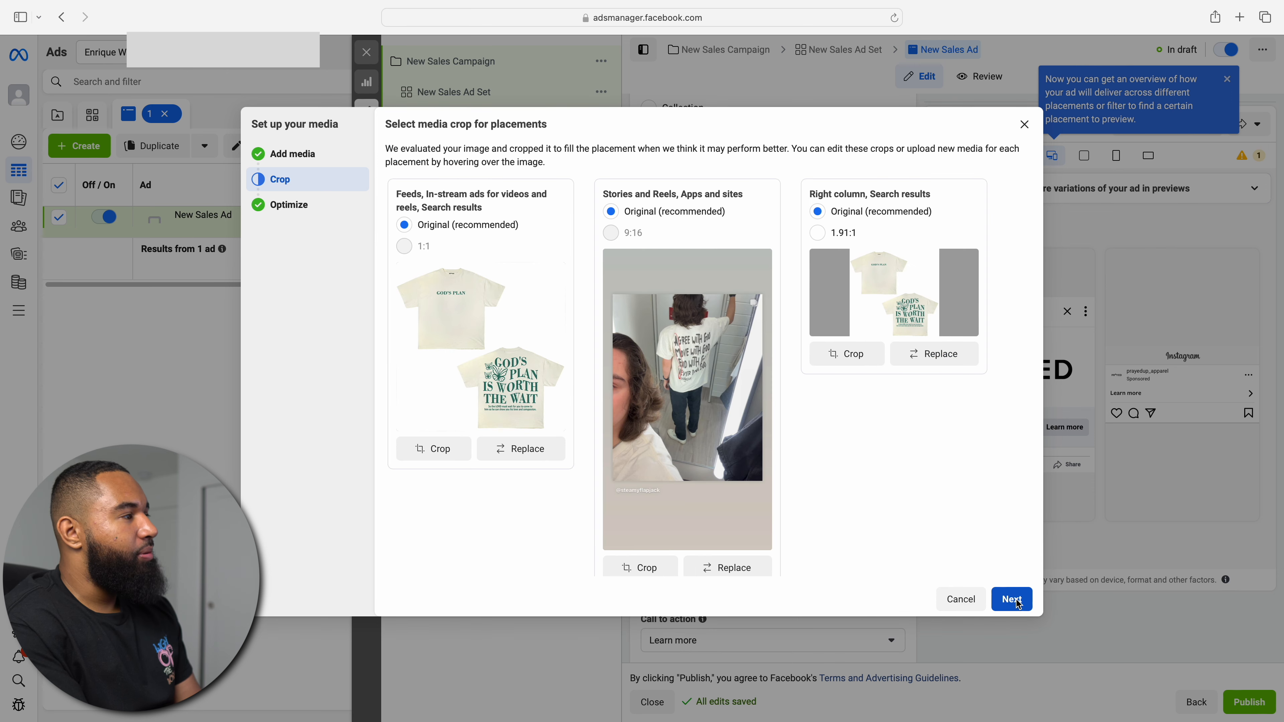
scroll(744, 415, down, 1)
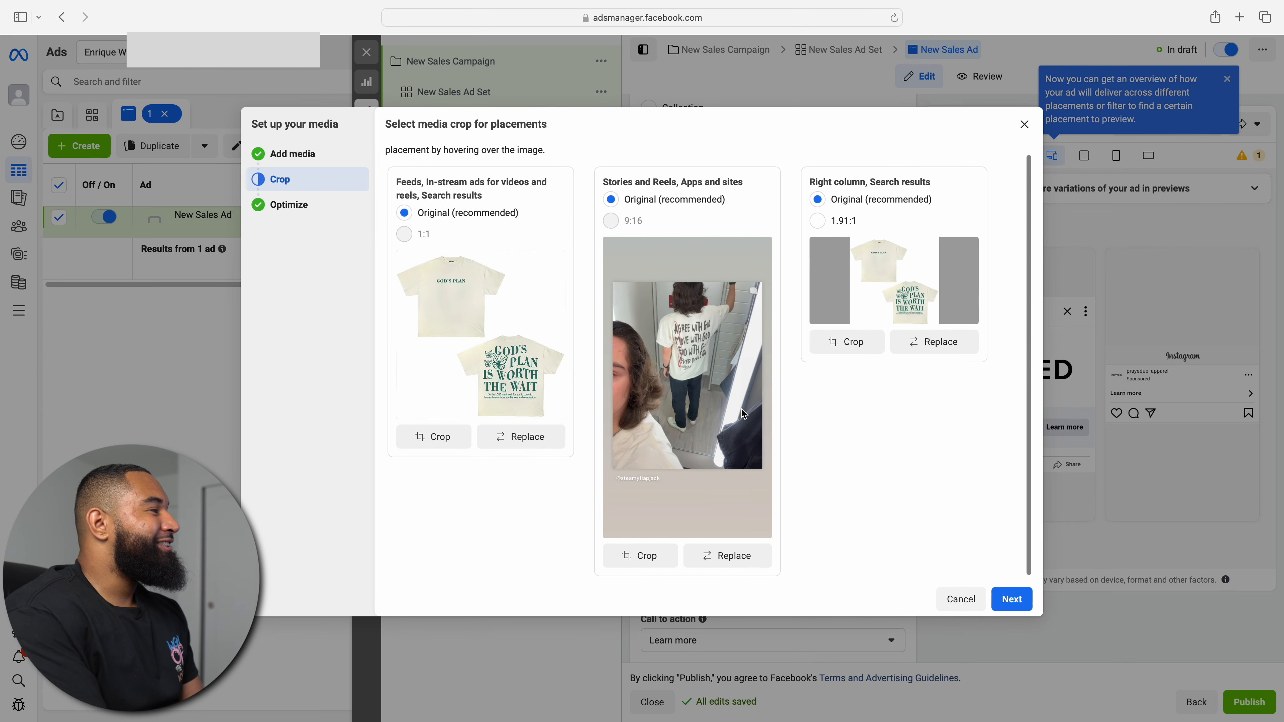
scroll(744, 414, up, 1)
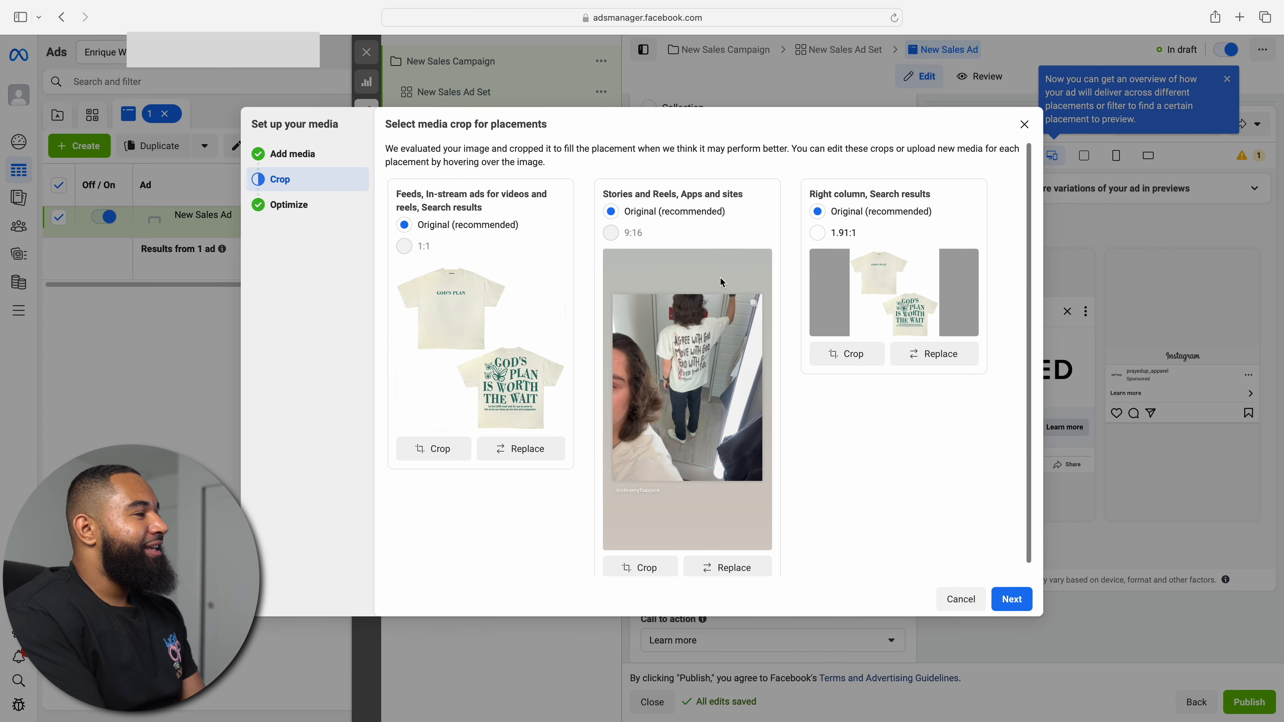
scroll(672, 395, down, 1)
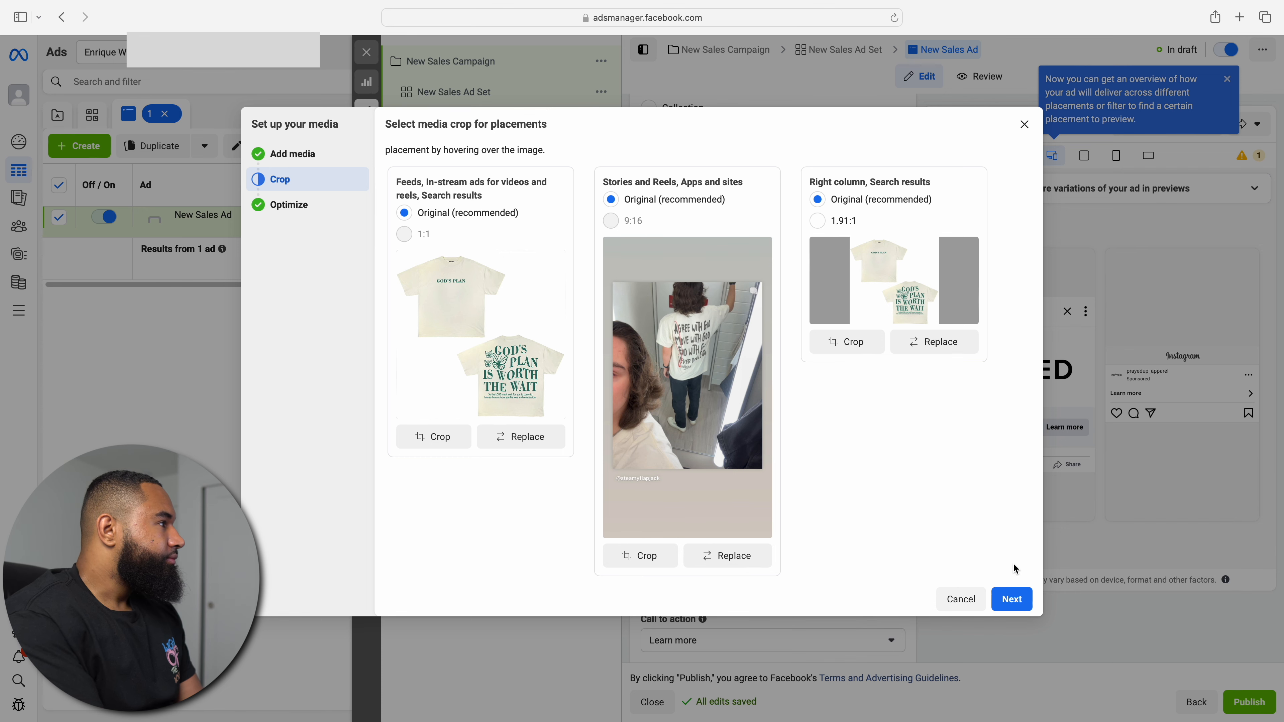
click(1012, 600)
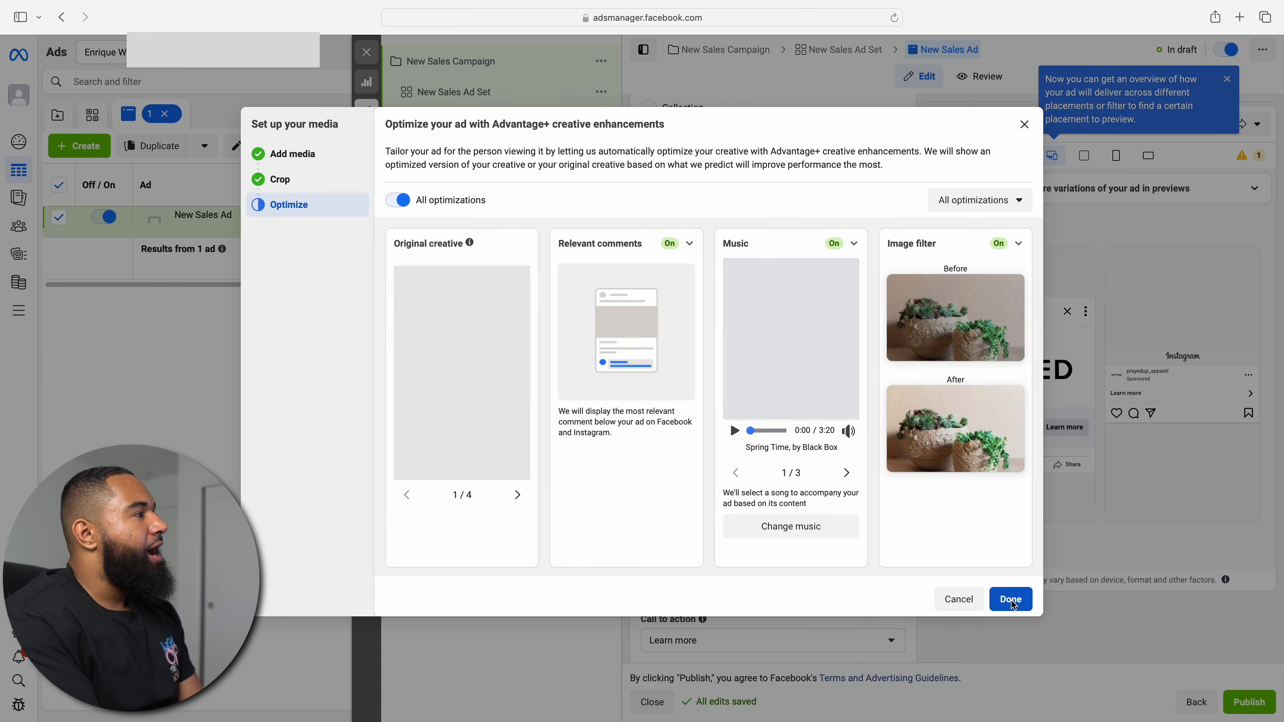
- Turn off all Advantage+ creative optimizations except Relevant comments, and finish the media setup
scroll(601, 409, down, 1)
scroll(600, 404, up, 2)
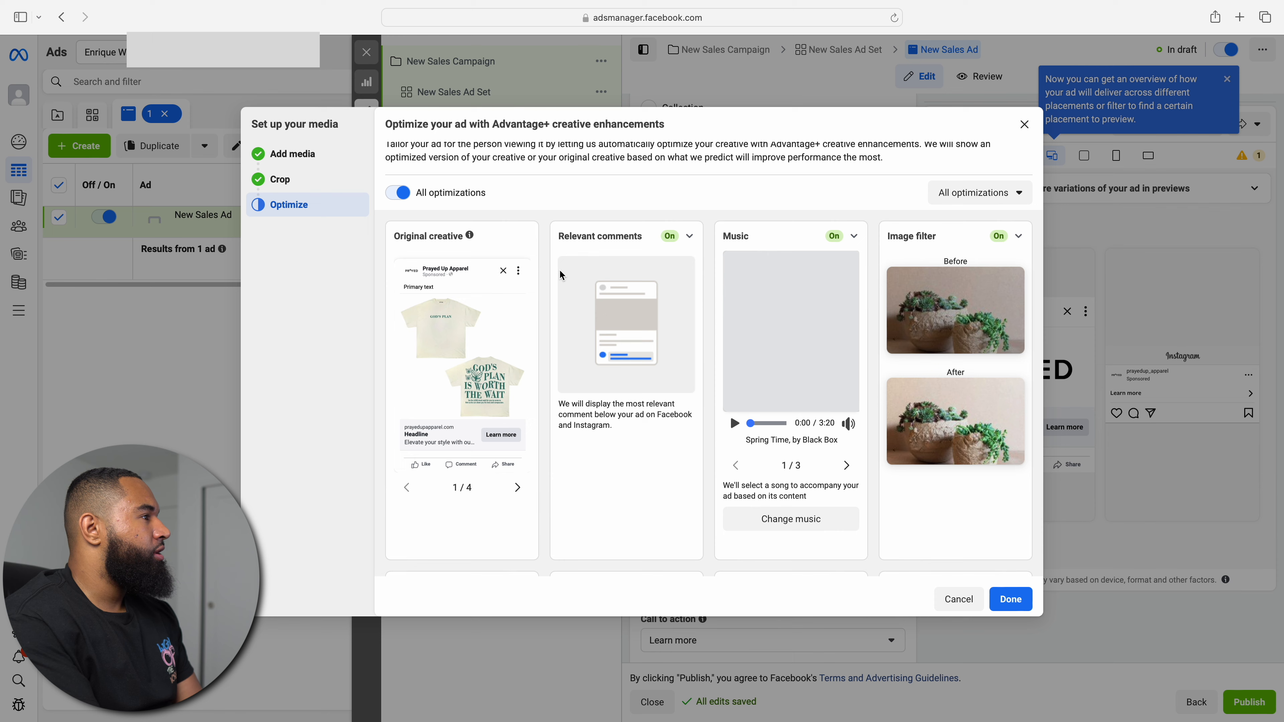
click(398, 202)
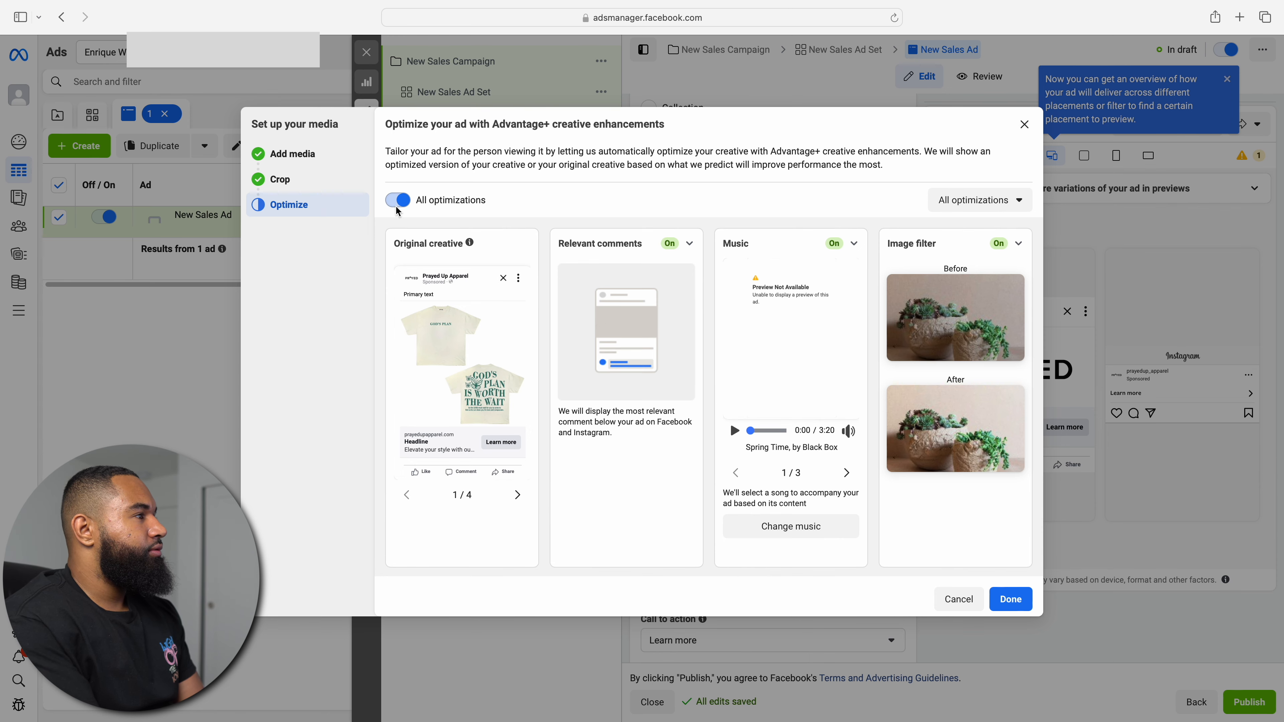
click(570, 268)
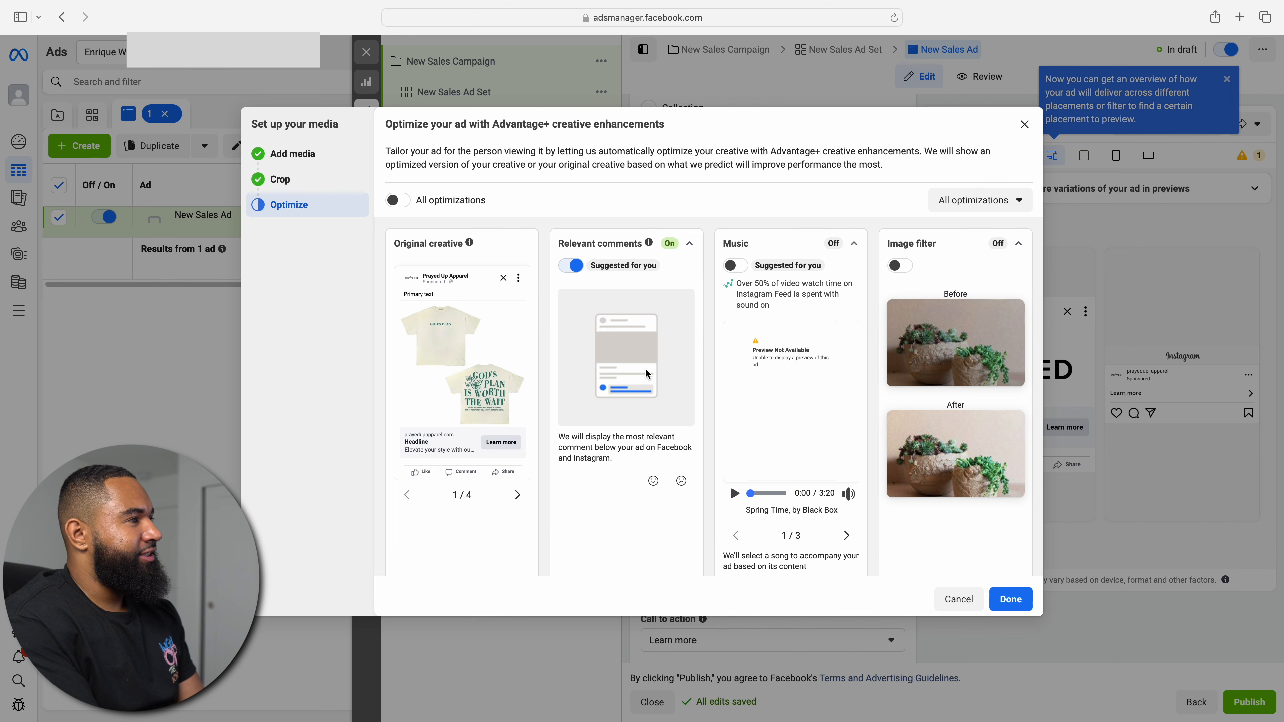
scroll(644, 368, down, 8)
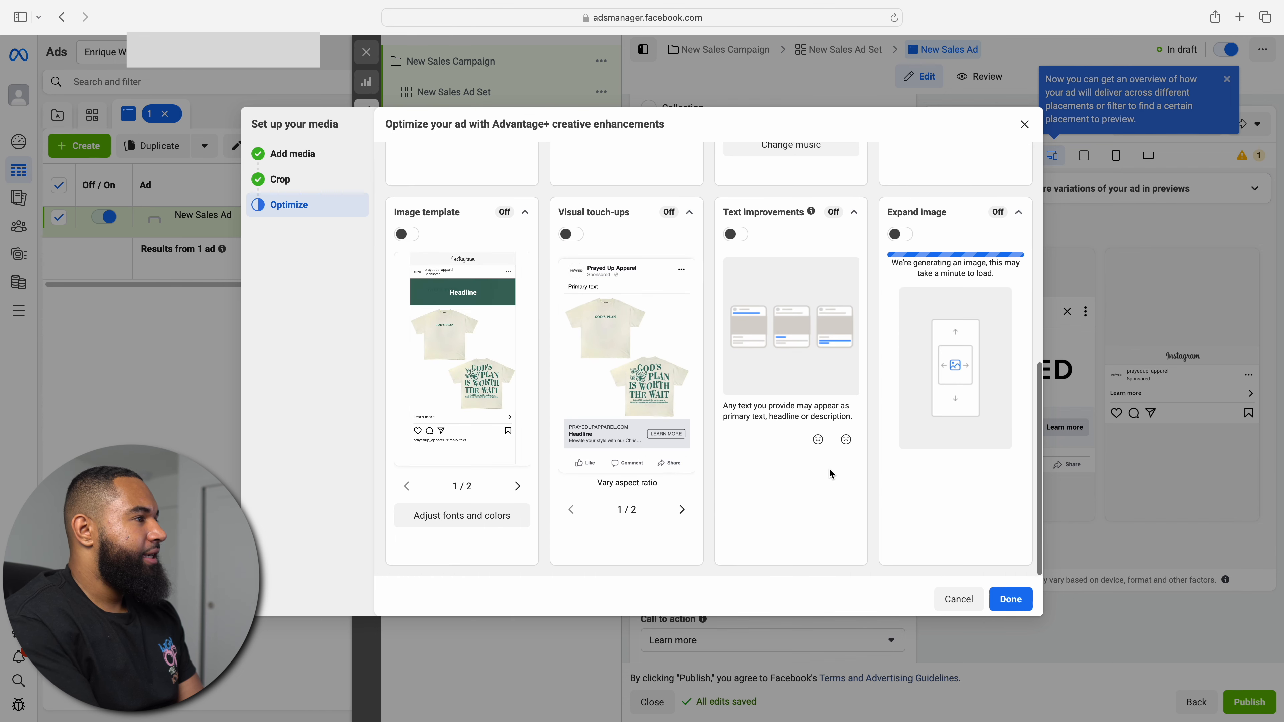
click(1011, 599)
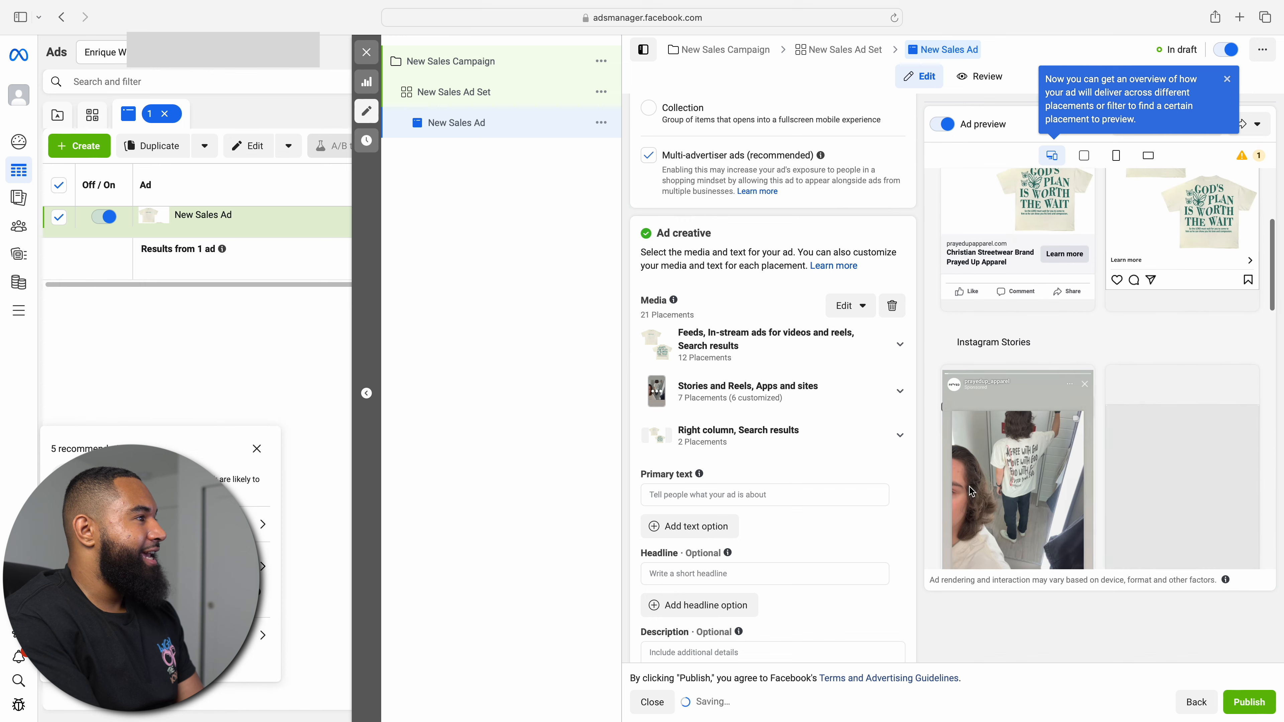
- Enter "20% all weekend long. Shop NoW." as the ad's primary text
scroll(802, 498, down, 10)
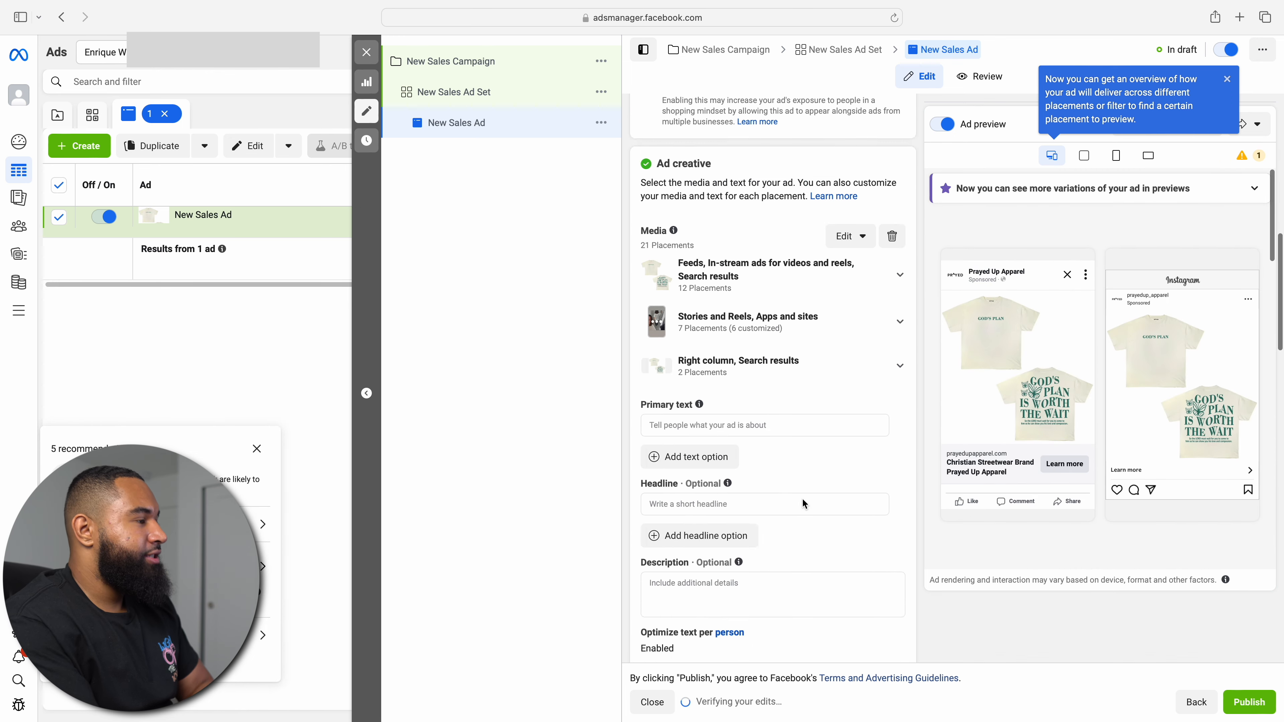
scroll(804, 450, up, 4)
click(781, 374)
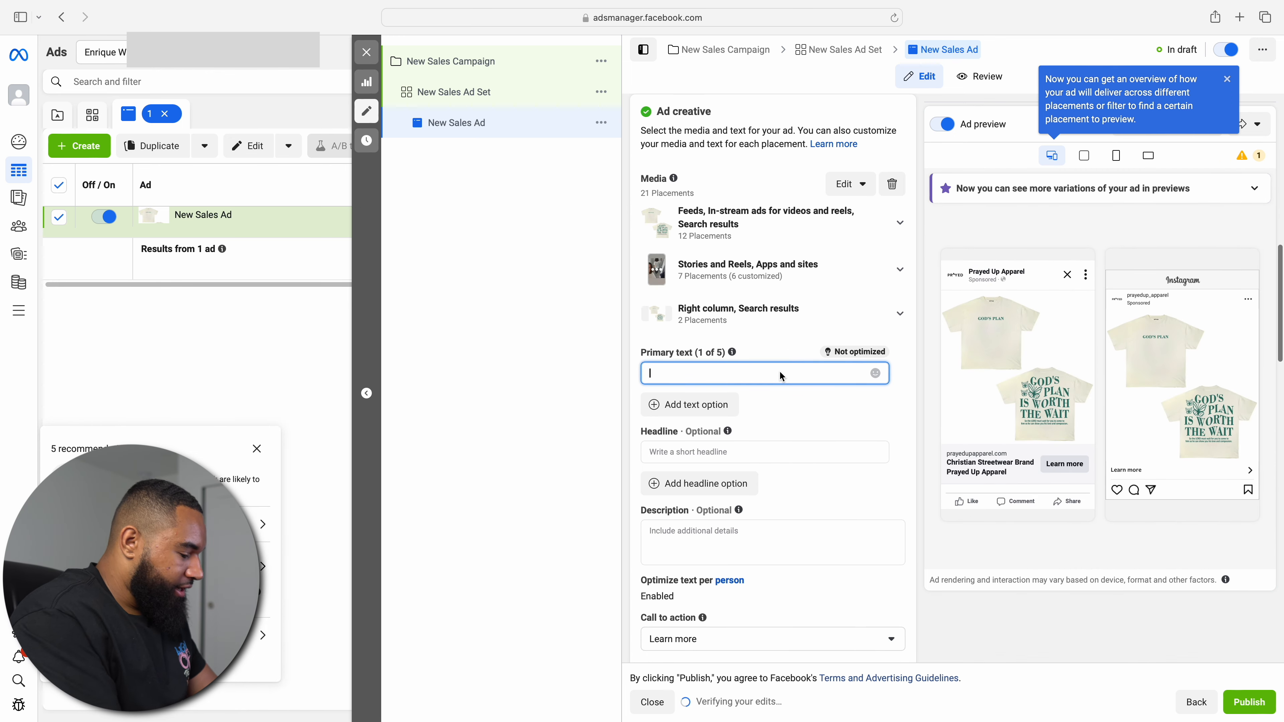
text(20% all)
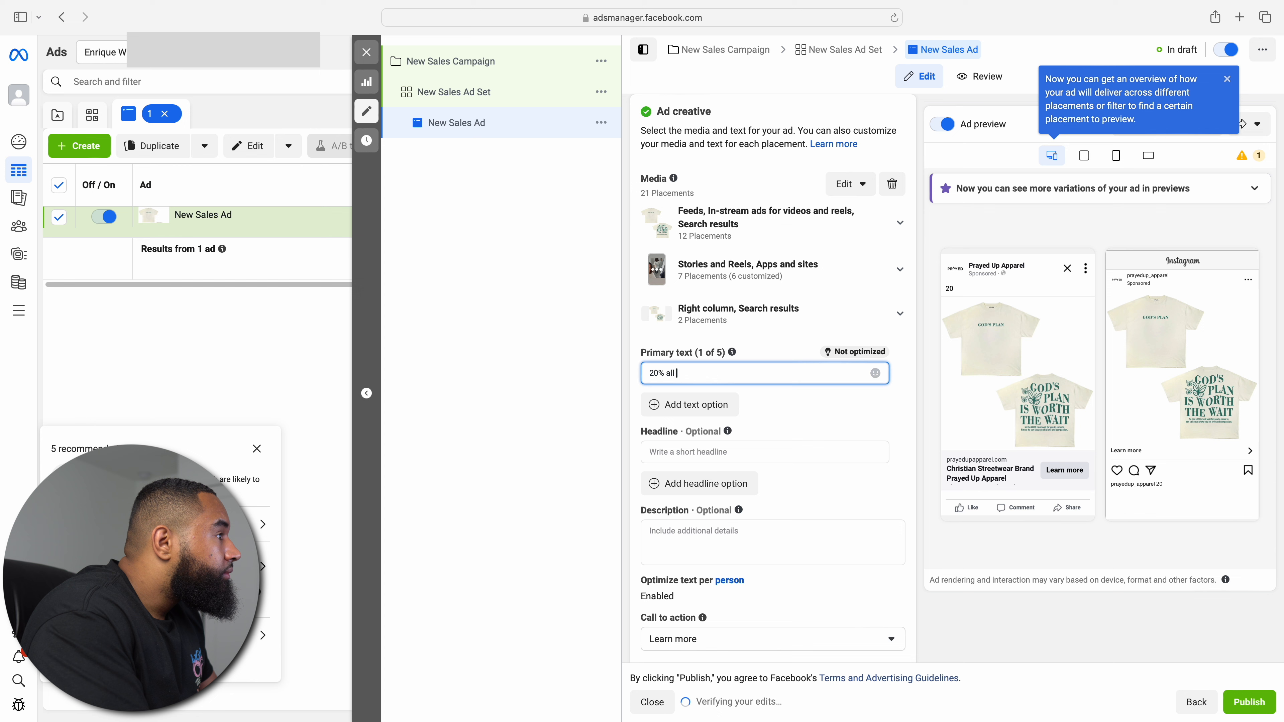
text(week)
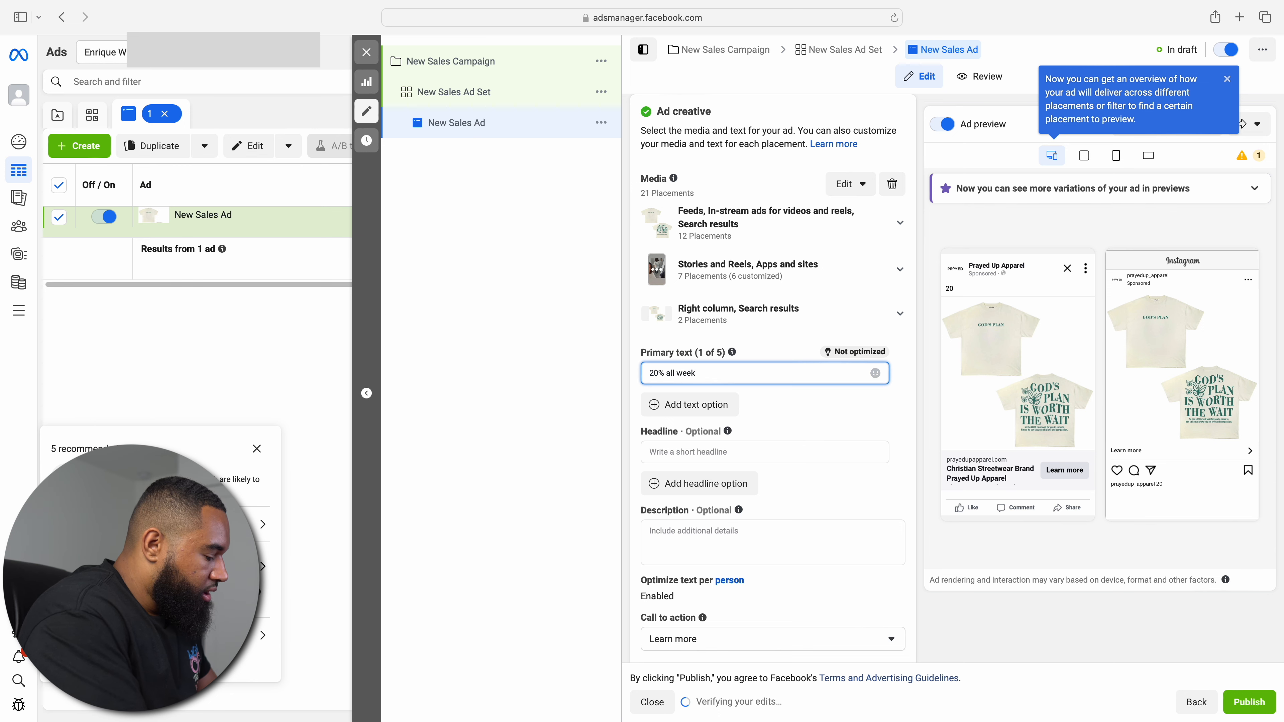
text(end)
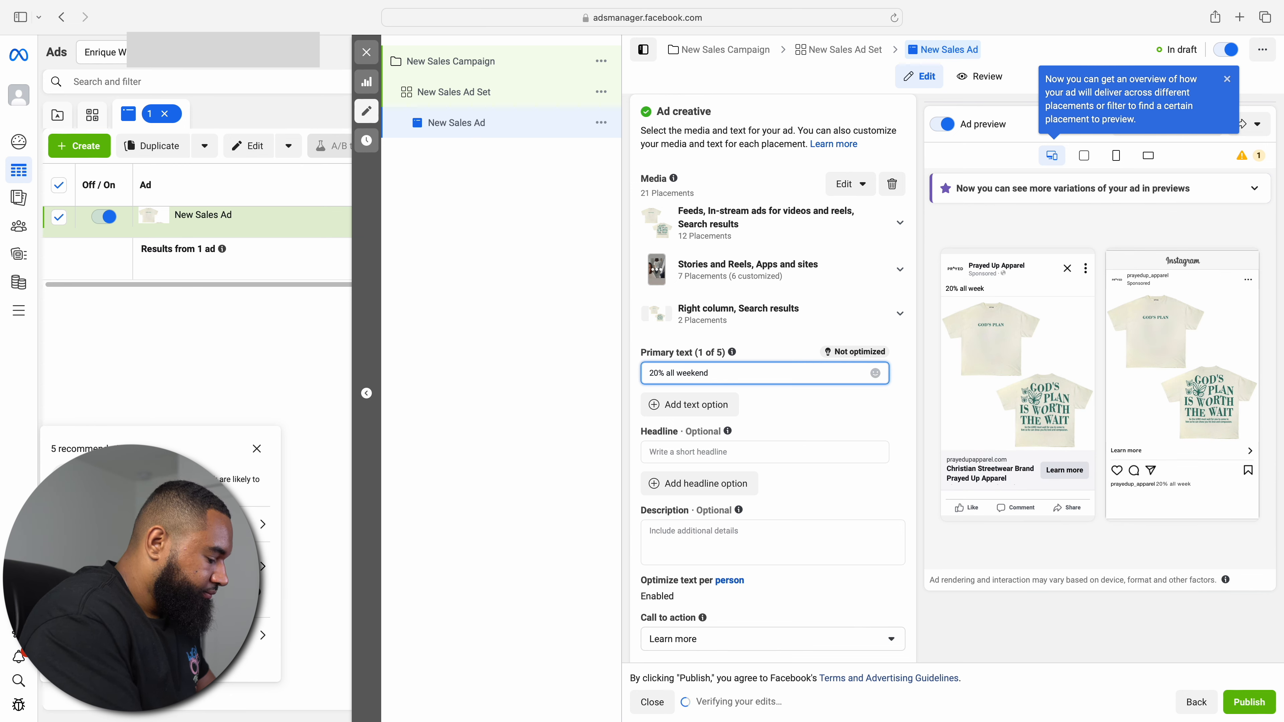
text( long. Sh)
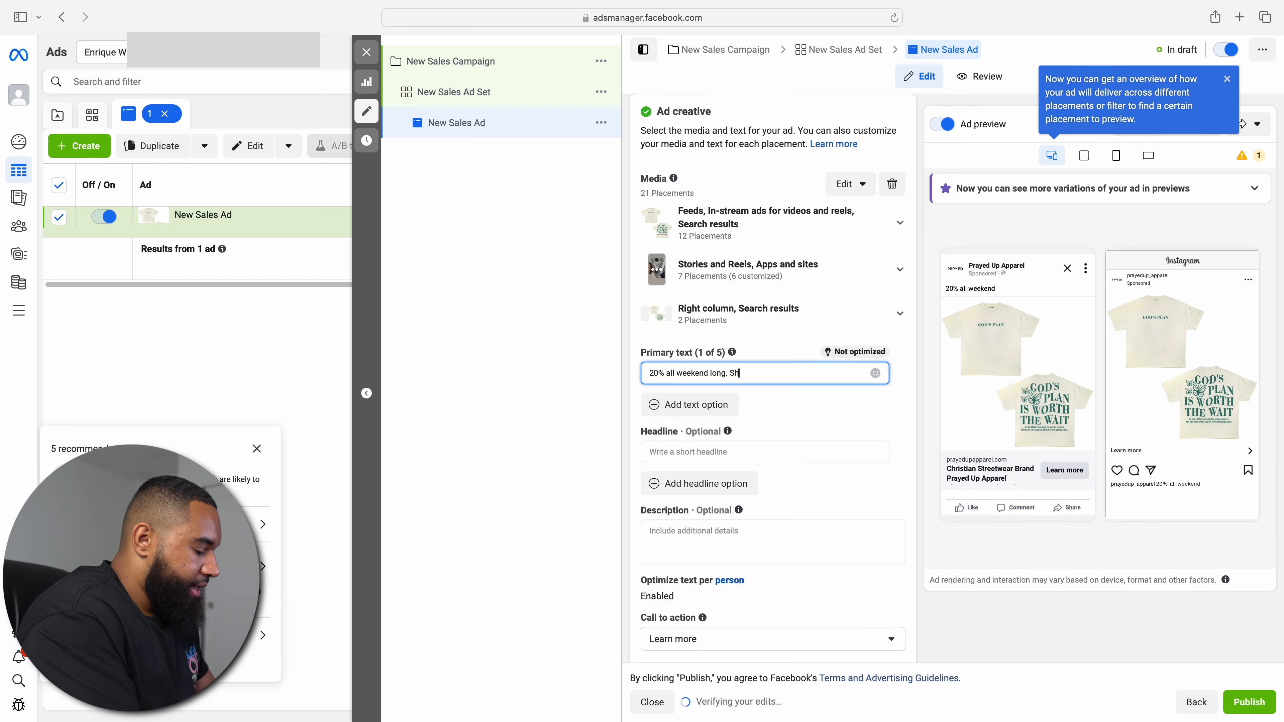
text(op N)
key(Caps_Lock)
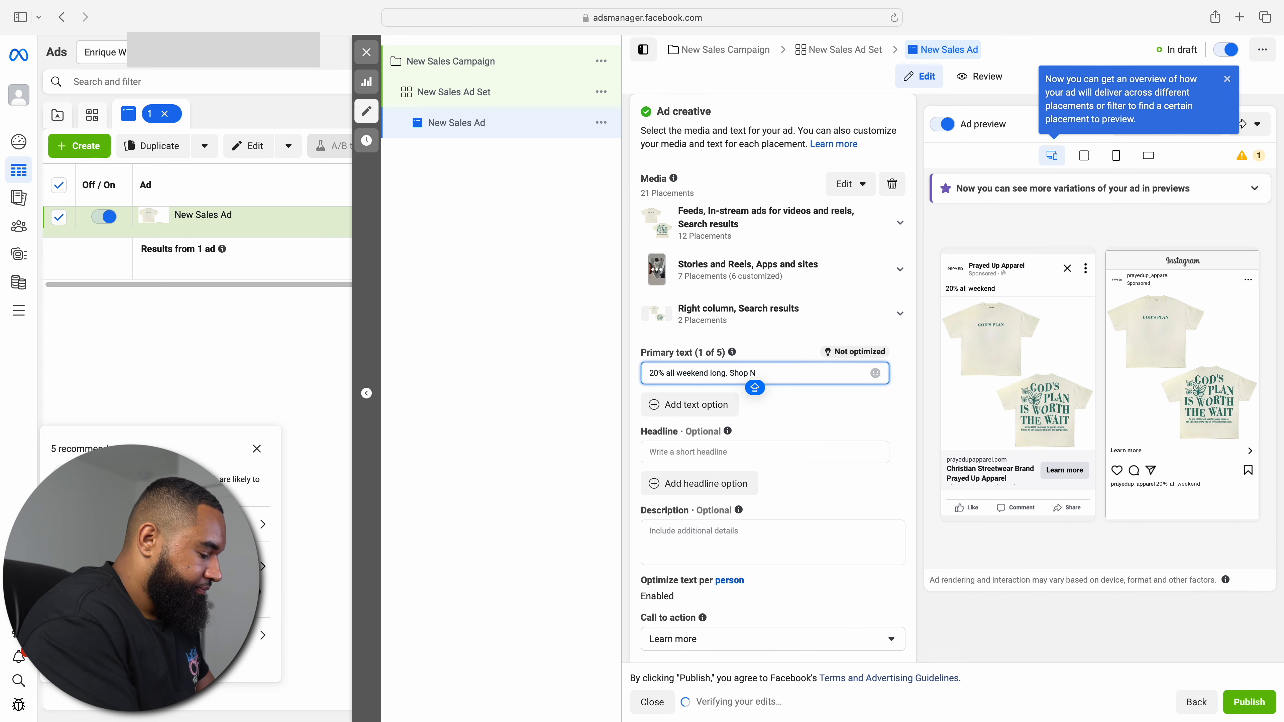
text(O)
key(BackSpace)
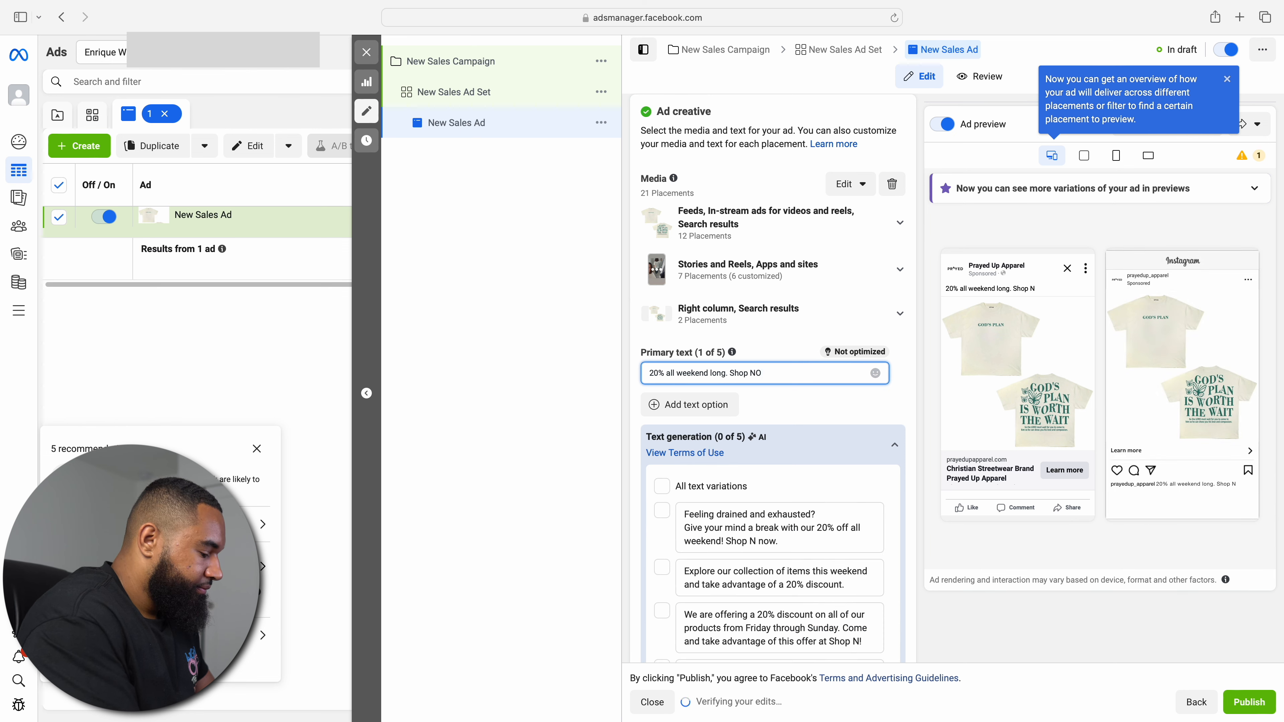
text(O)
key(BackSpace)
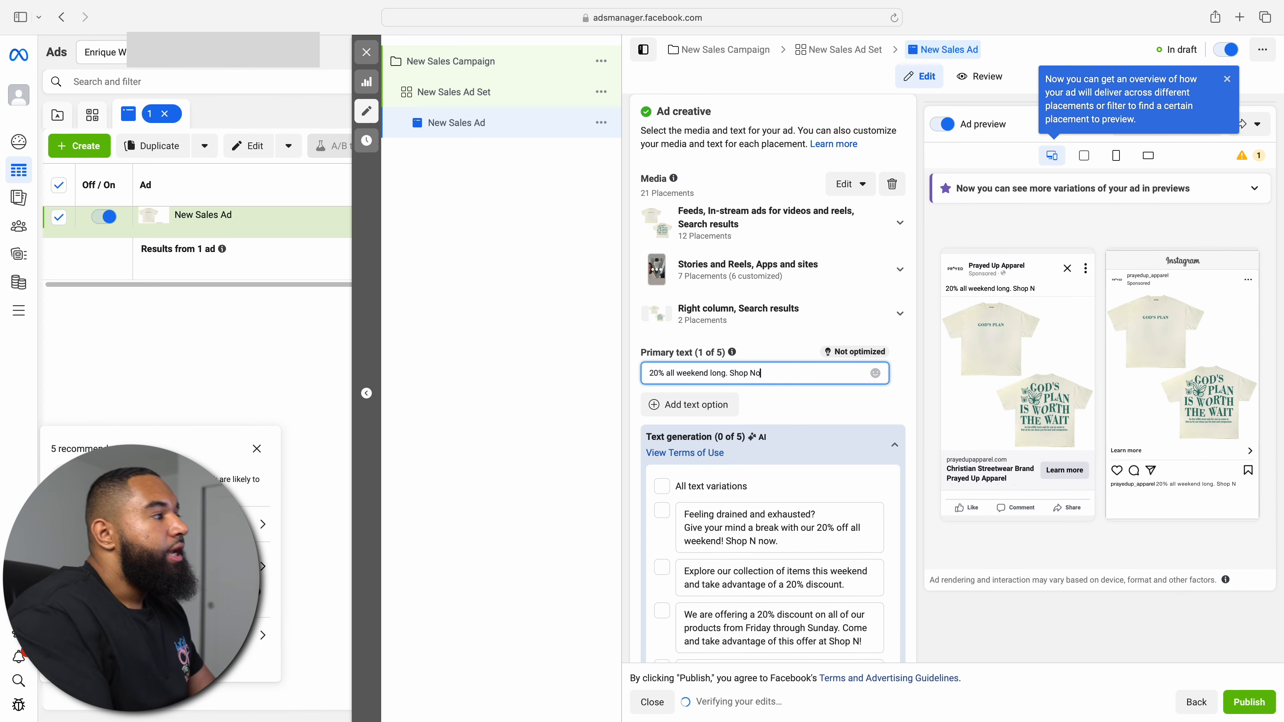
text(oW)
text(.)
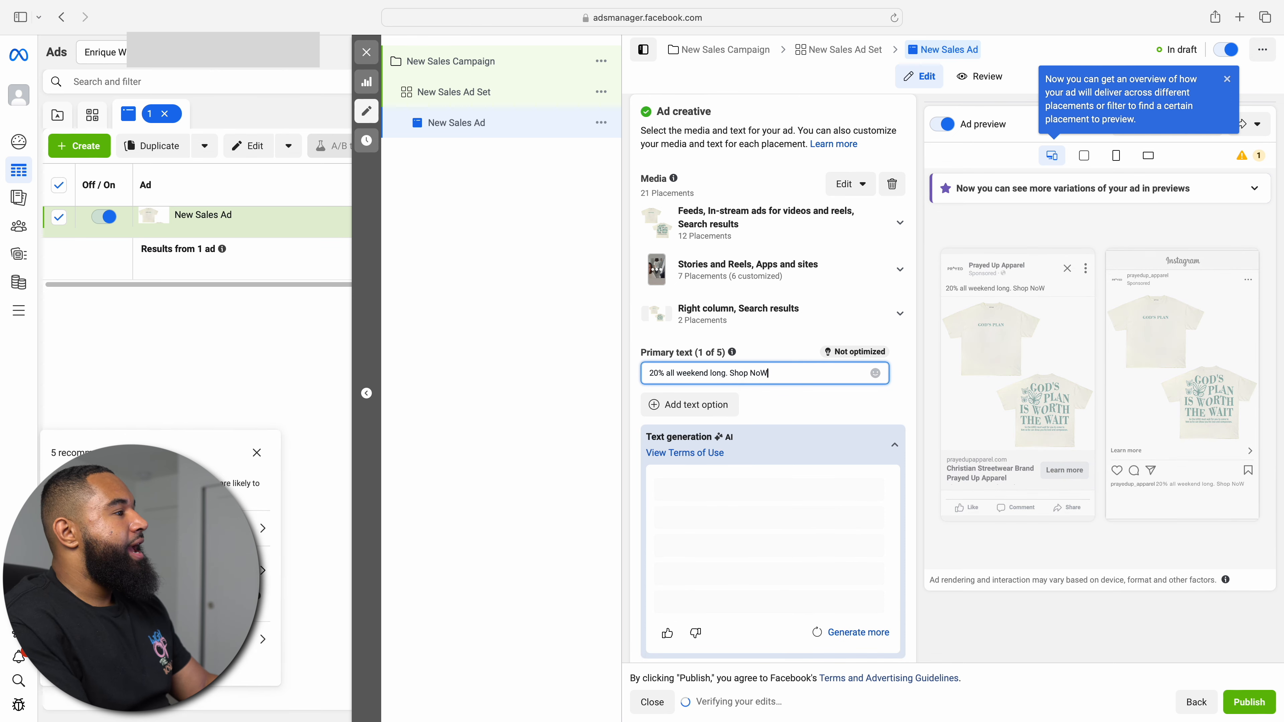
- Examine the AI-generated variations of the primary text and the Instagram Stories preview of the ad
scroll(839, 443, down, 2)
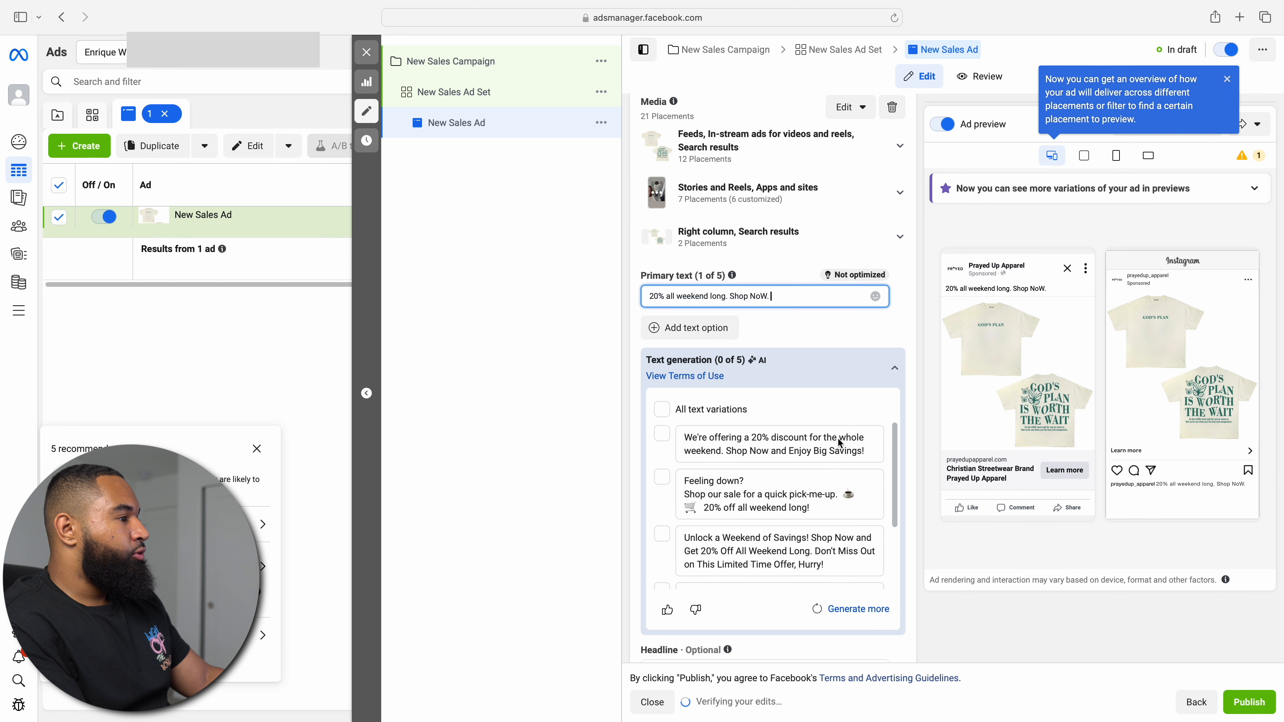
scroll(840, 444, down, 2)
scroll(809, 452, up, 2)
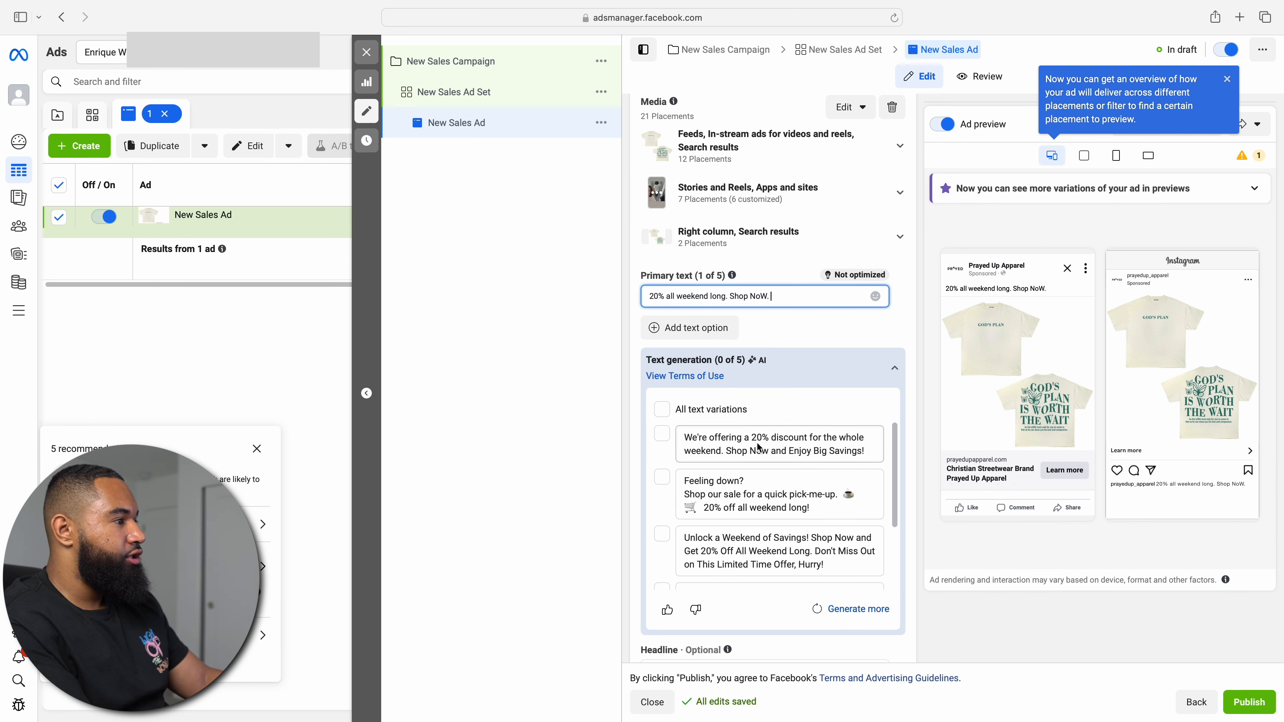
scroll(783, 506, down, 2)
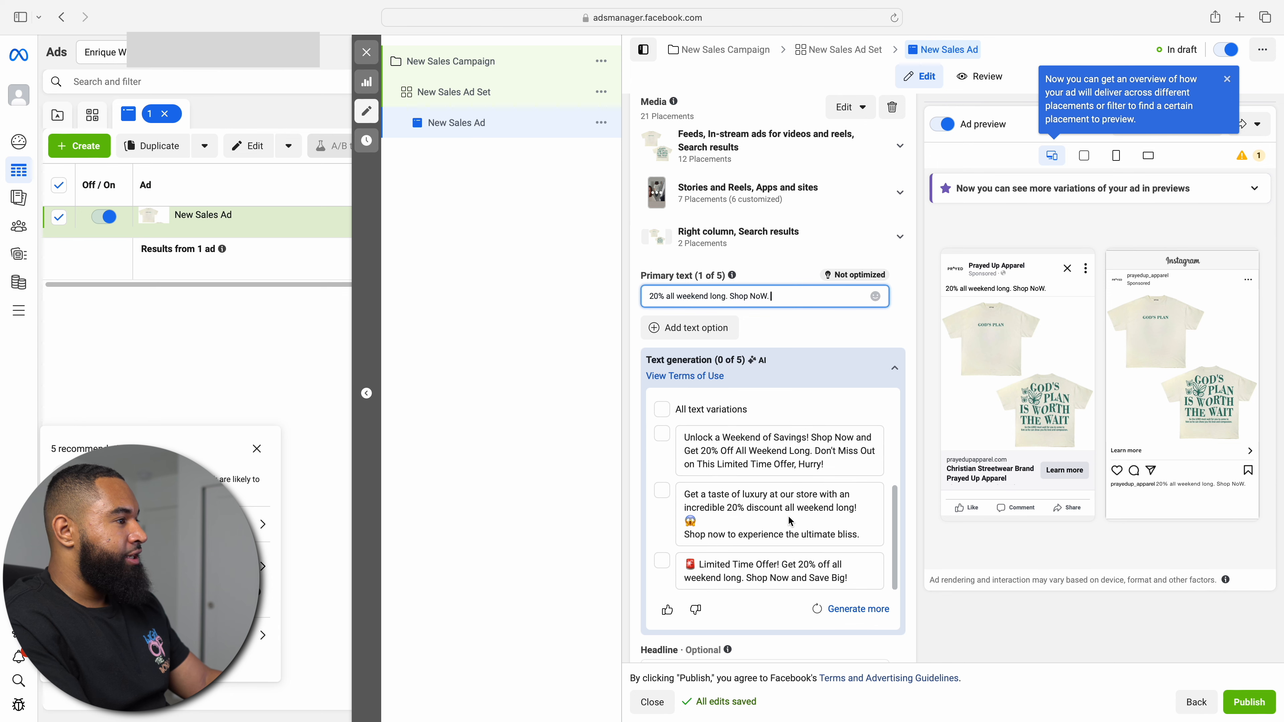
scroll(791, 521, up, 3)
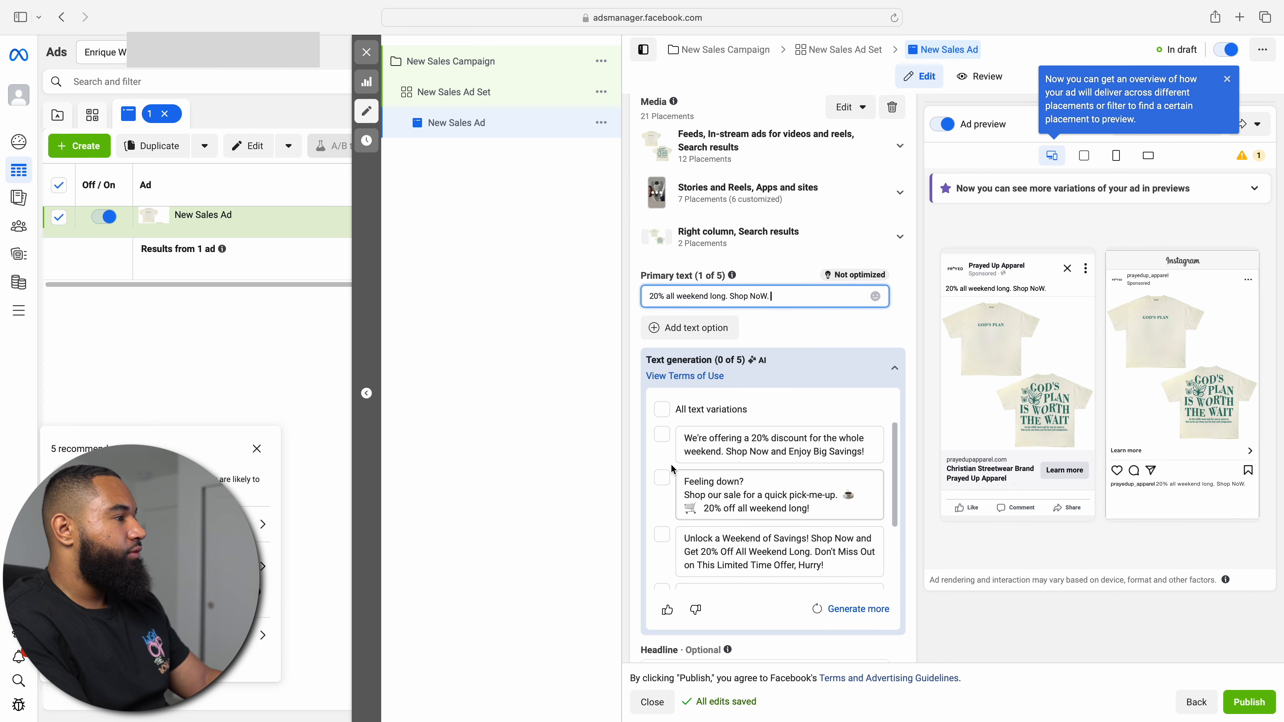
click(826, 451)
scroll(824, 542, down, 3)
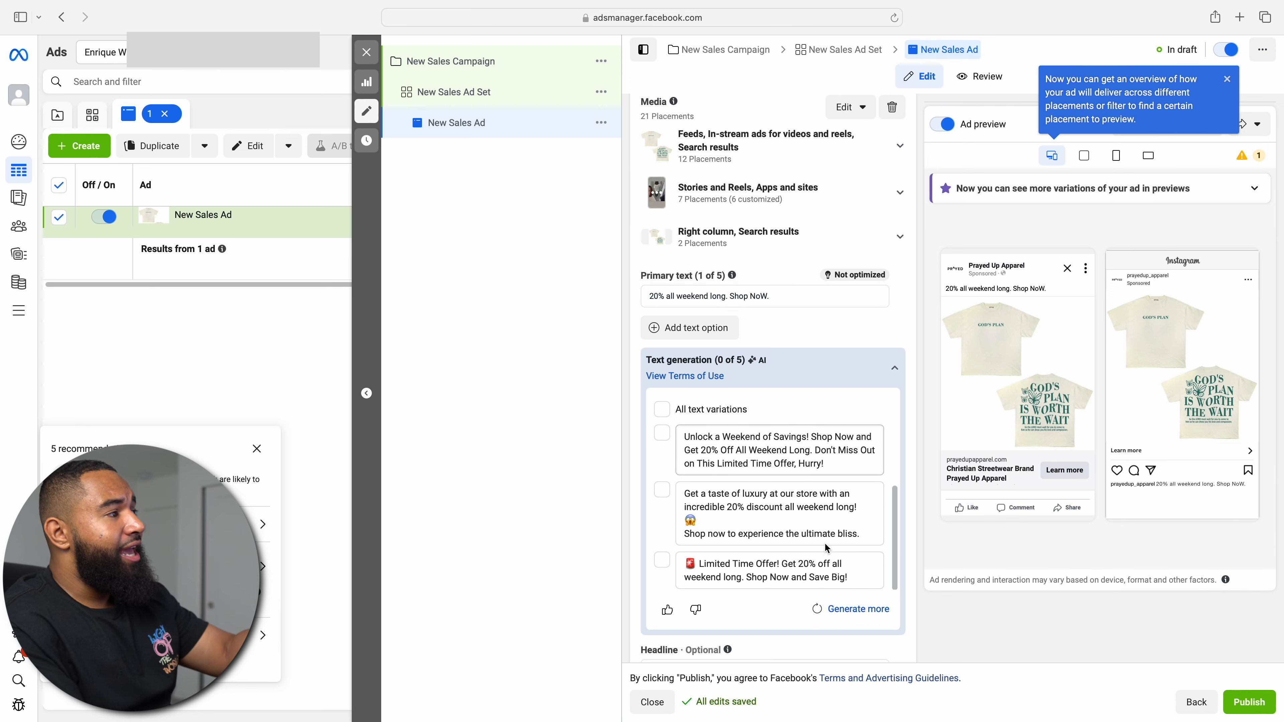
scroll(824, 542, up, 3)
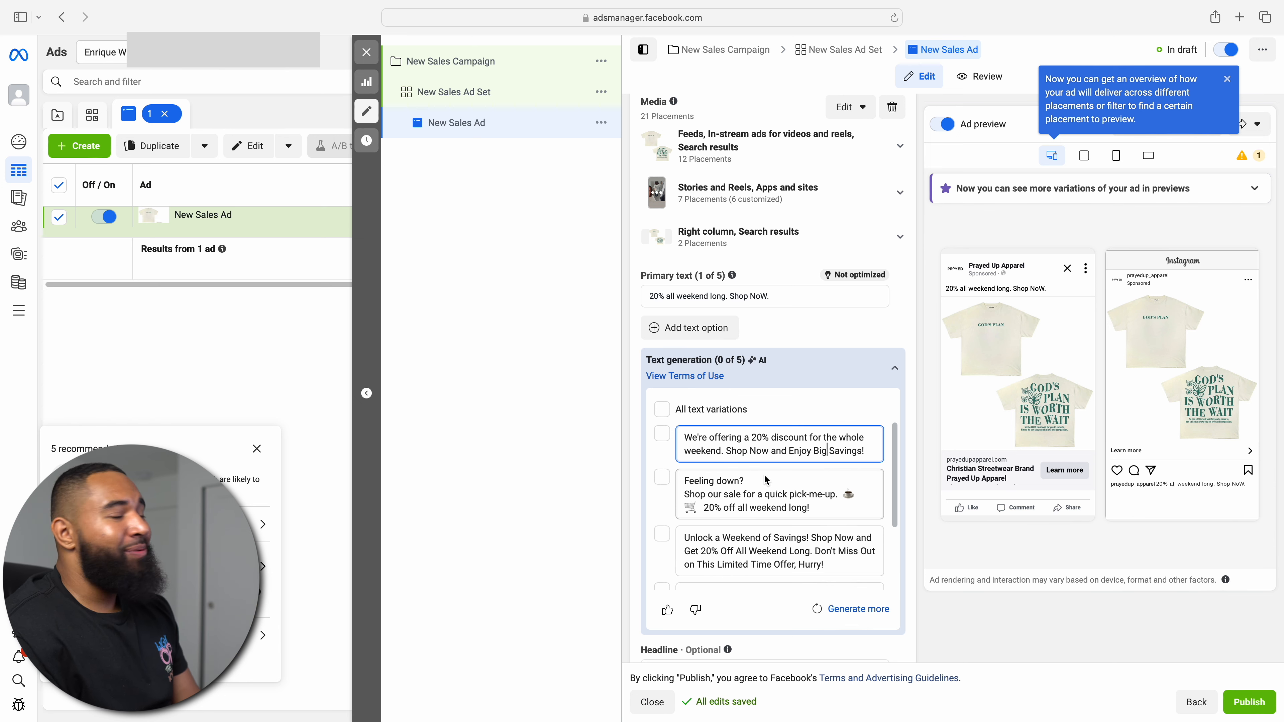
scroll(800, 494, up, 2)
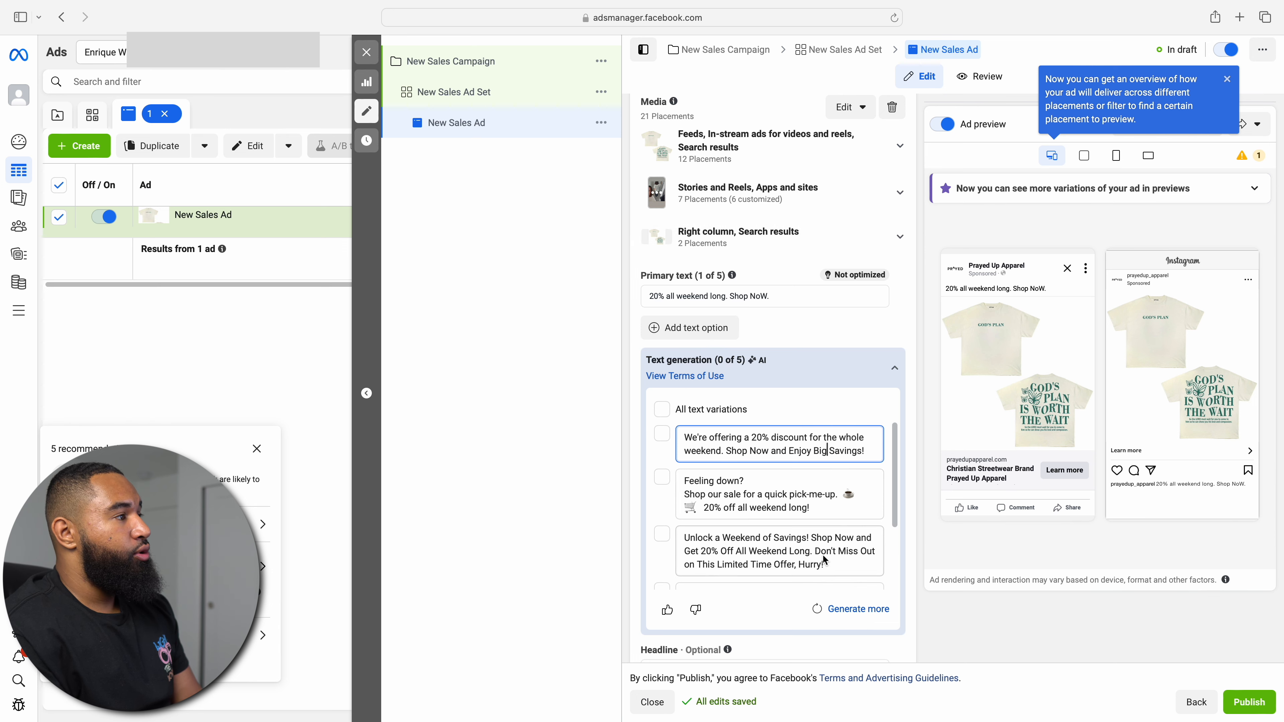
click(781, 298)
scroll(808, 485, down, 2)
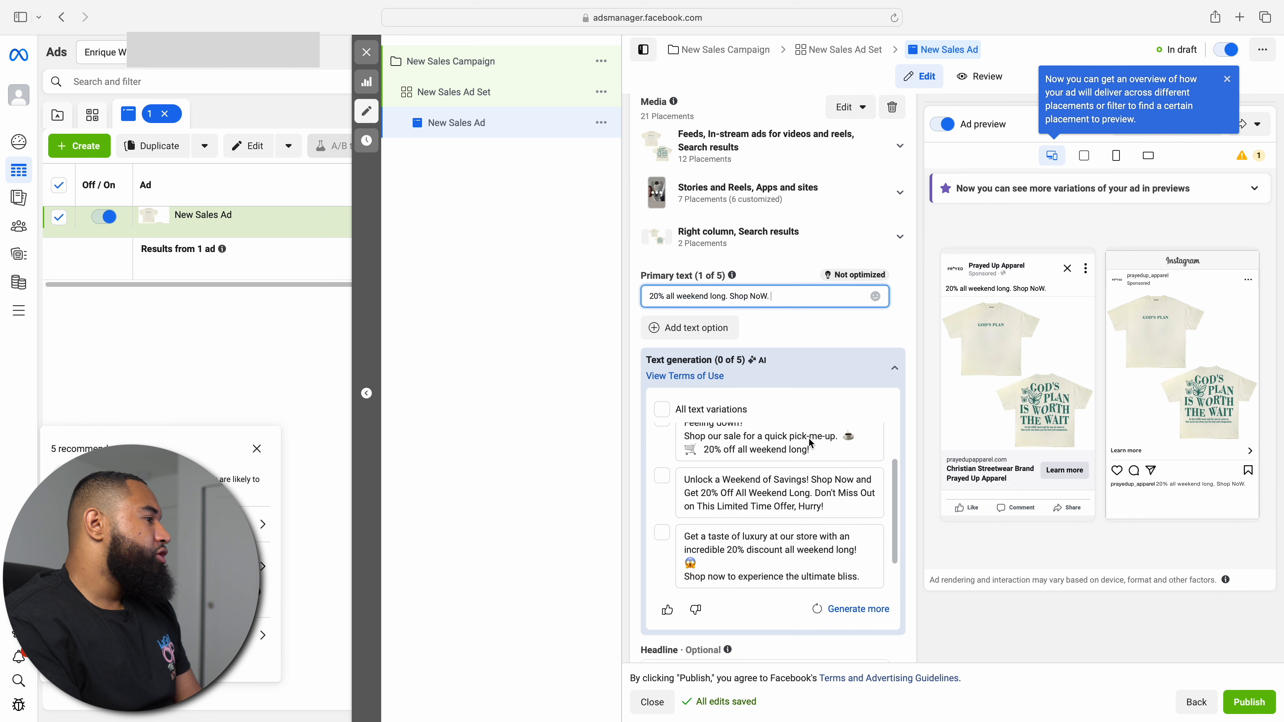
scroll(1063, 488, down, 5)
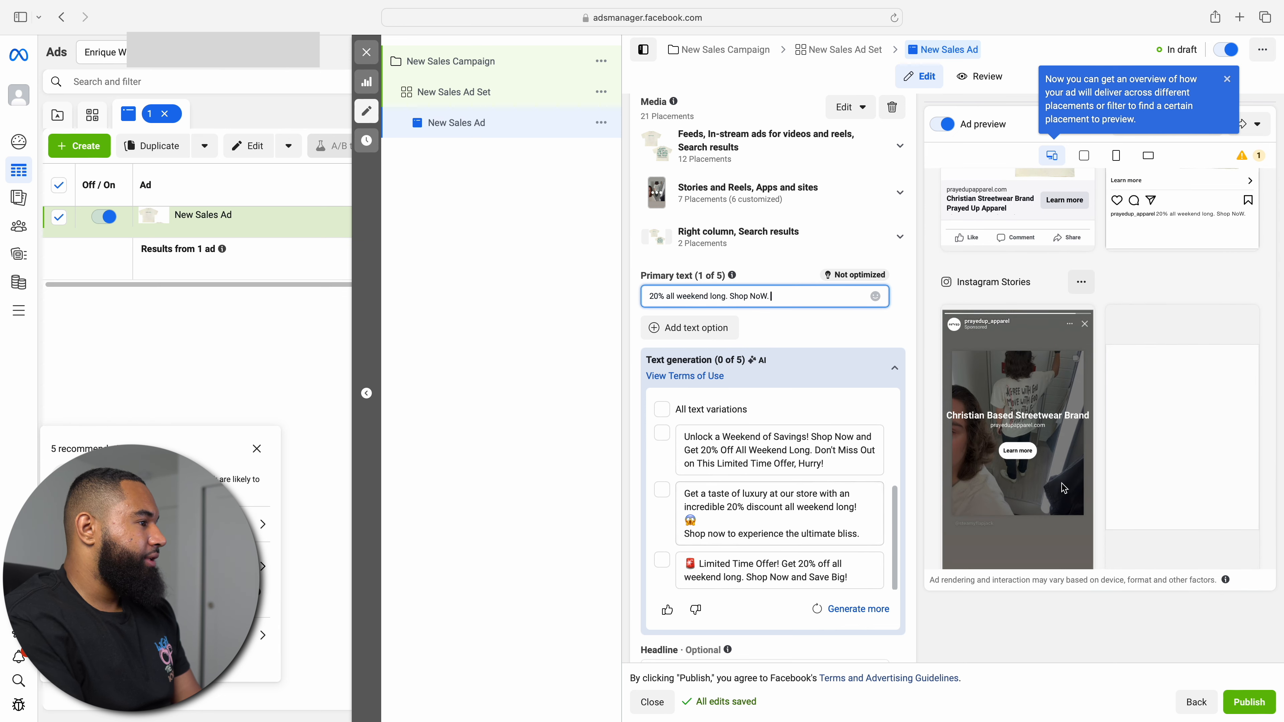
scroll(1031, 483, up, 6)
scroll(765, 524, down, 1)
click(793, 319)
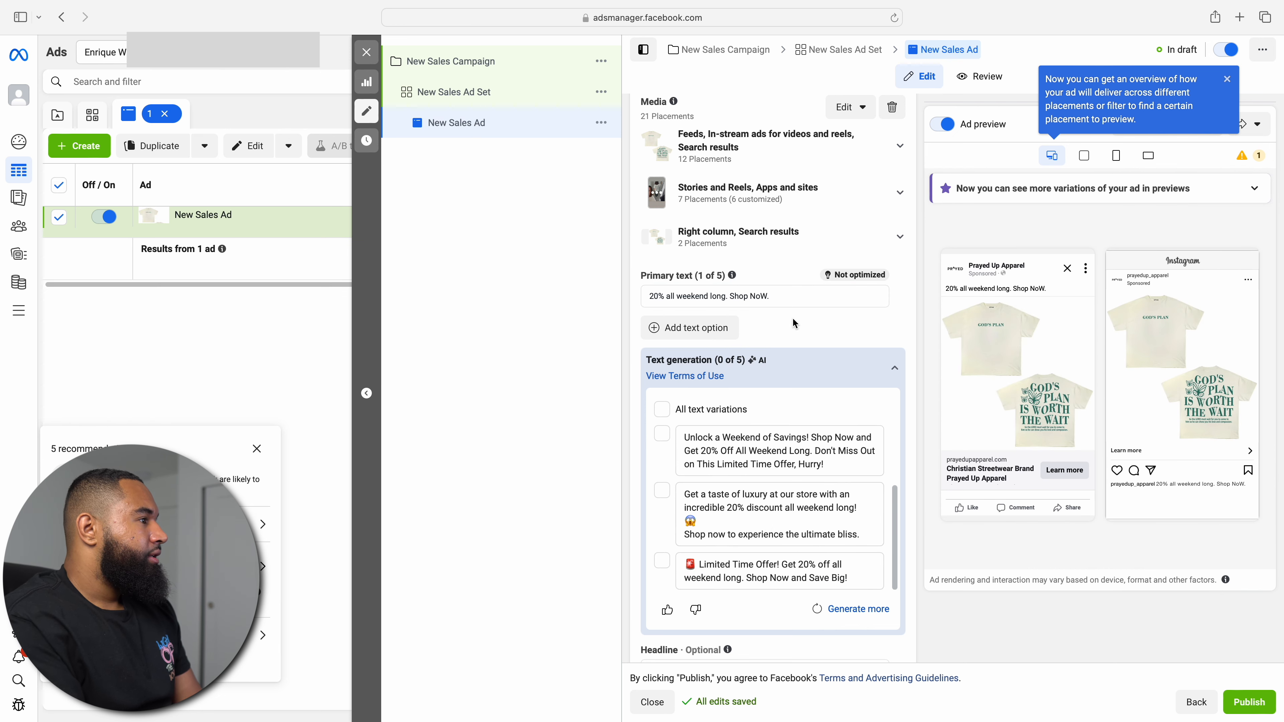
- Enter "Shop Now" as the ad's headline
scroll(778, 505, down, 2)
scroll(835, 642, down, 5)
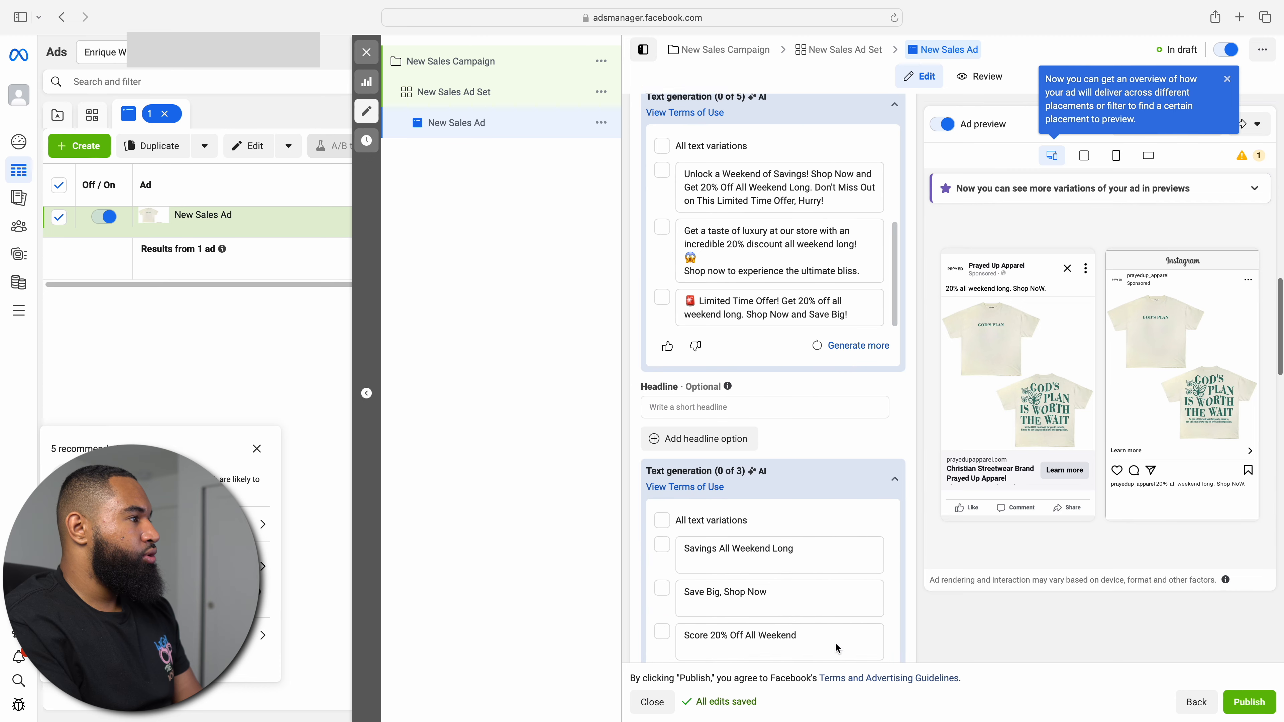
scroll(834, 642, down, 2)
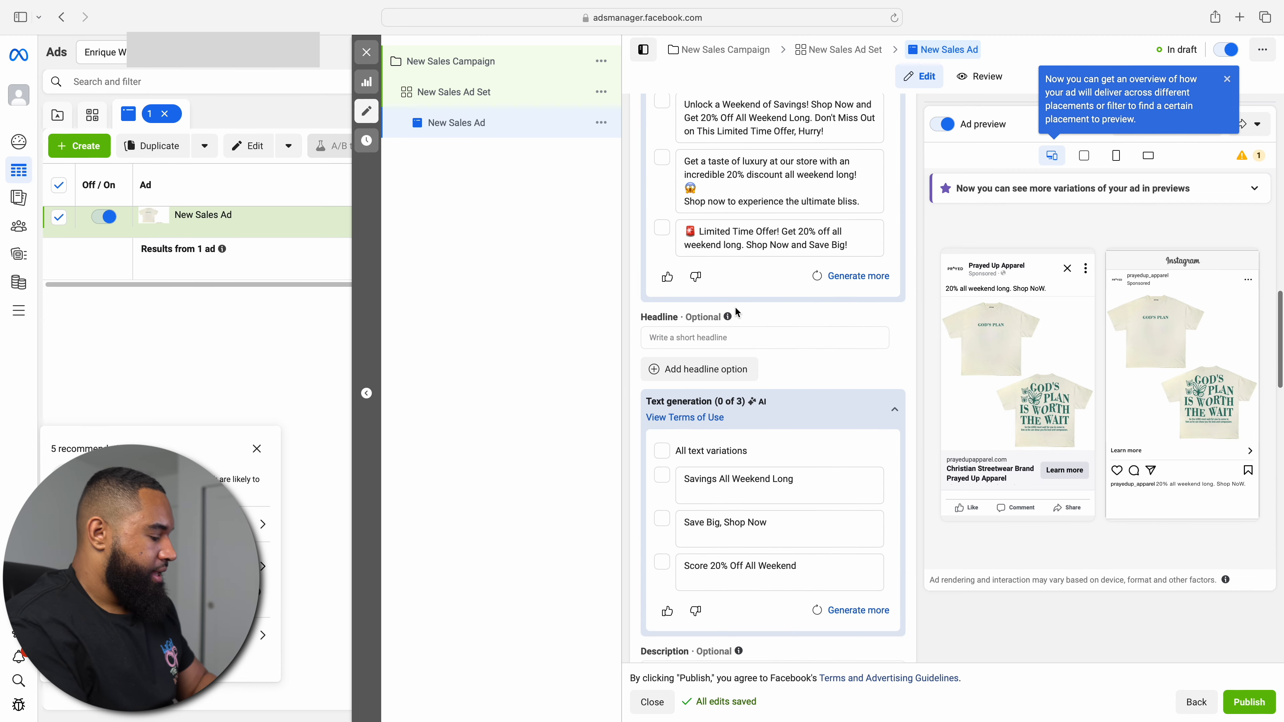
click(724, 341)
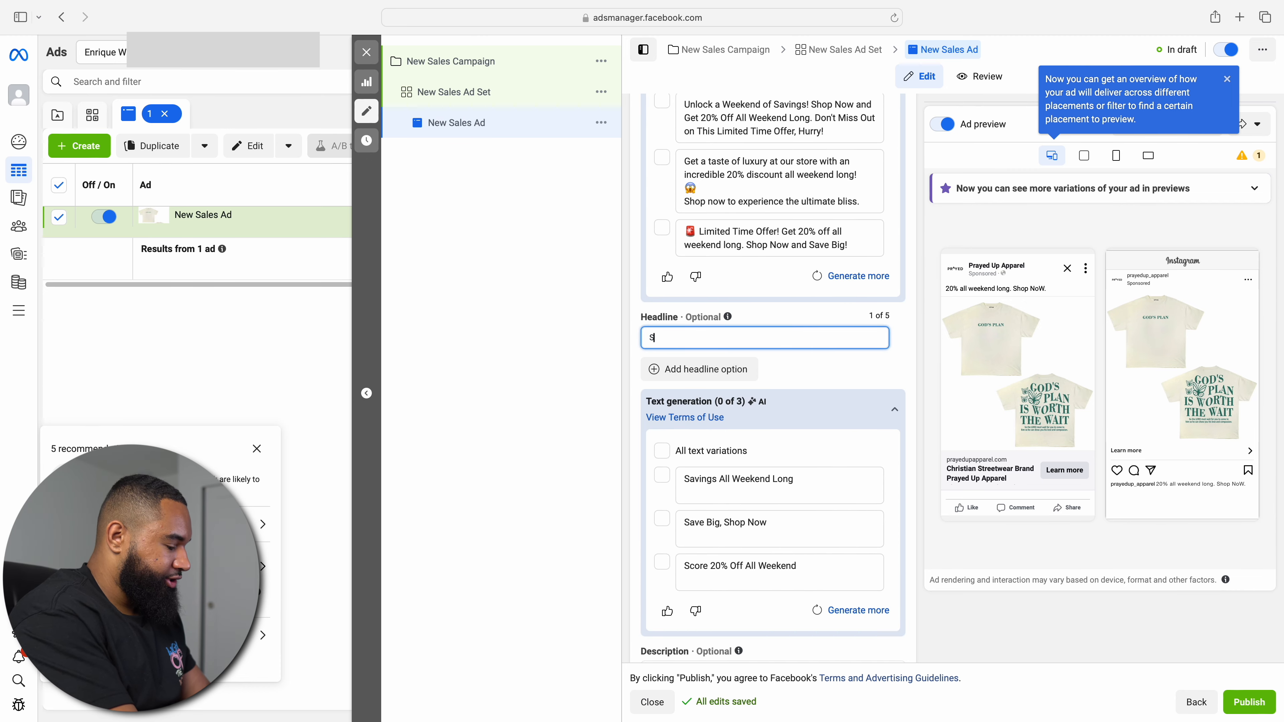
text(Shop)
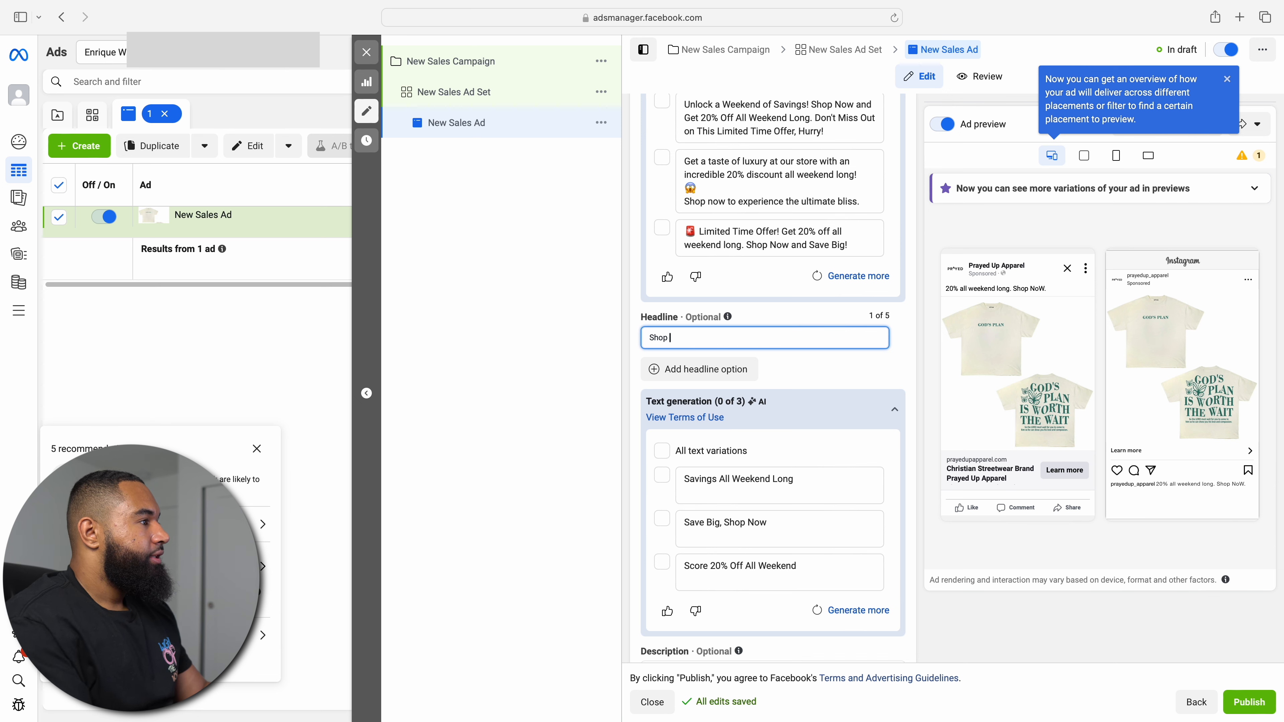
text( Now)
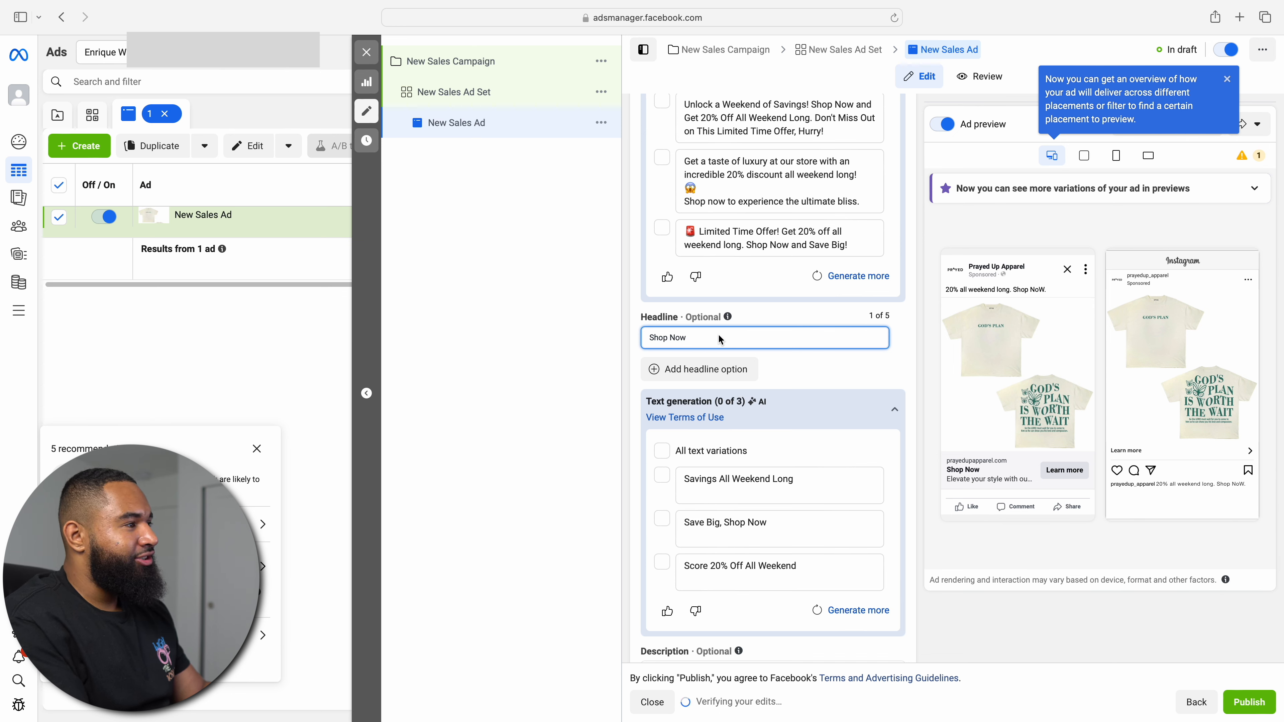
- Leave the description empty and set the ad's call to action to Shop now
scroll(758, 480, down, 5)
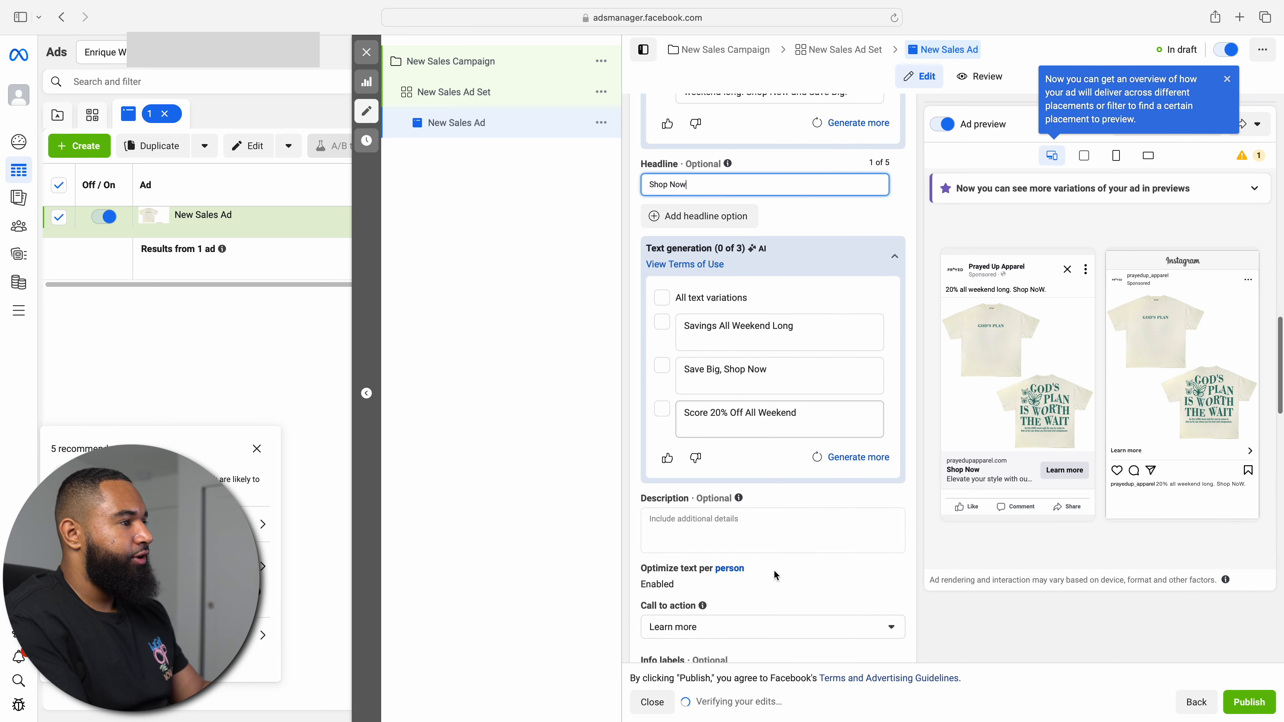
scroll(738, 385, up, 4)
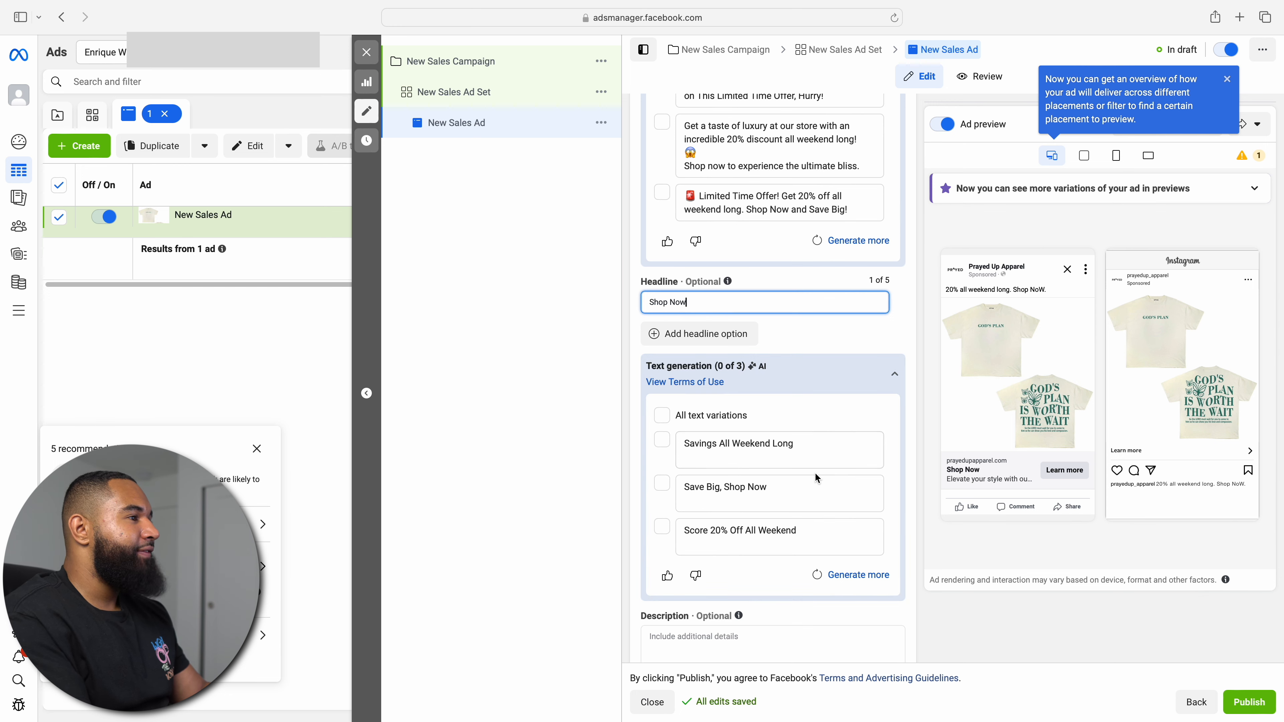
scroll(819, 514, down, 5)
click(779, 341)
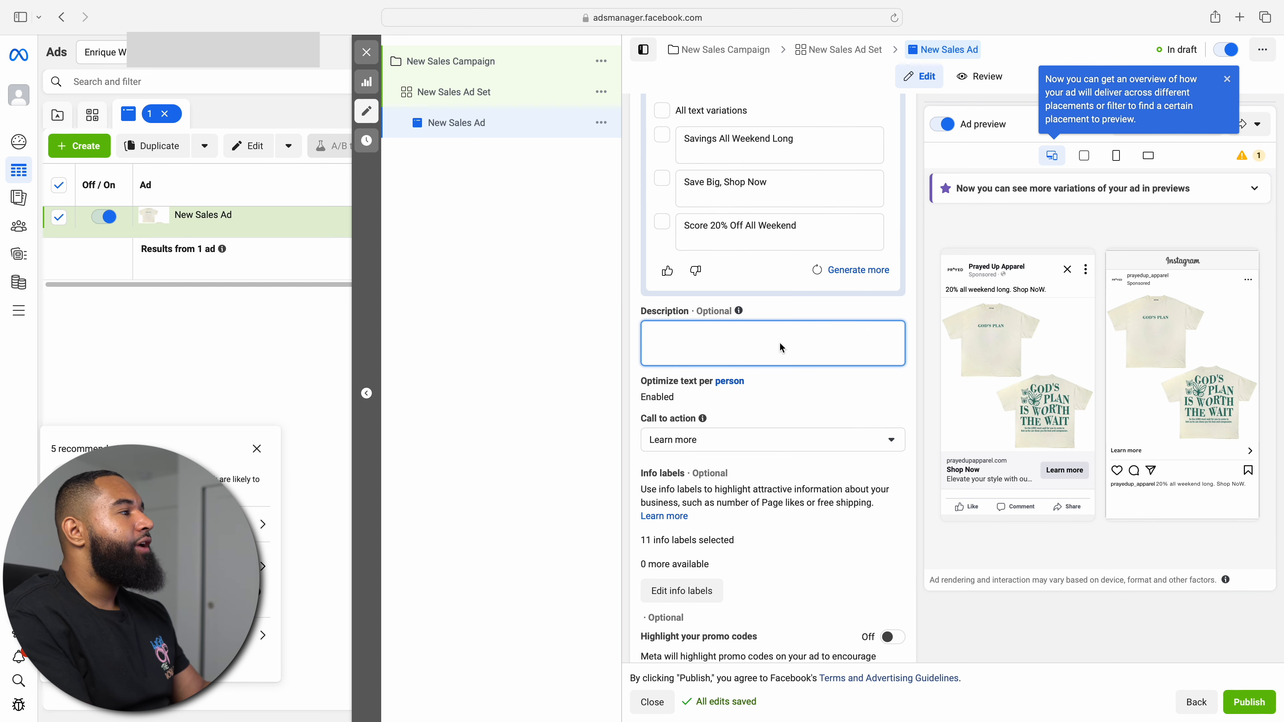
scroll(788, 399, down, 3)
click(893, 275)
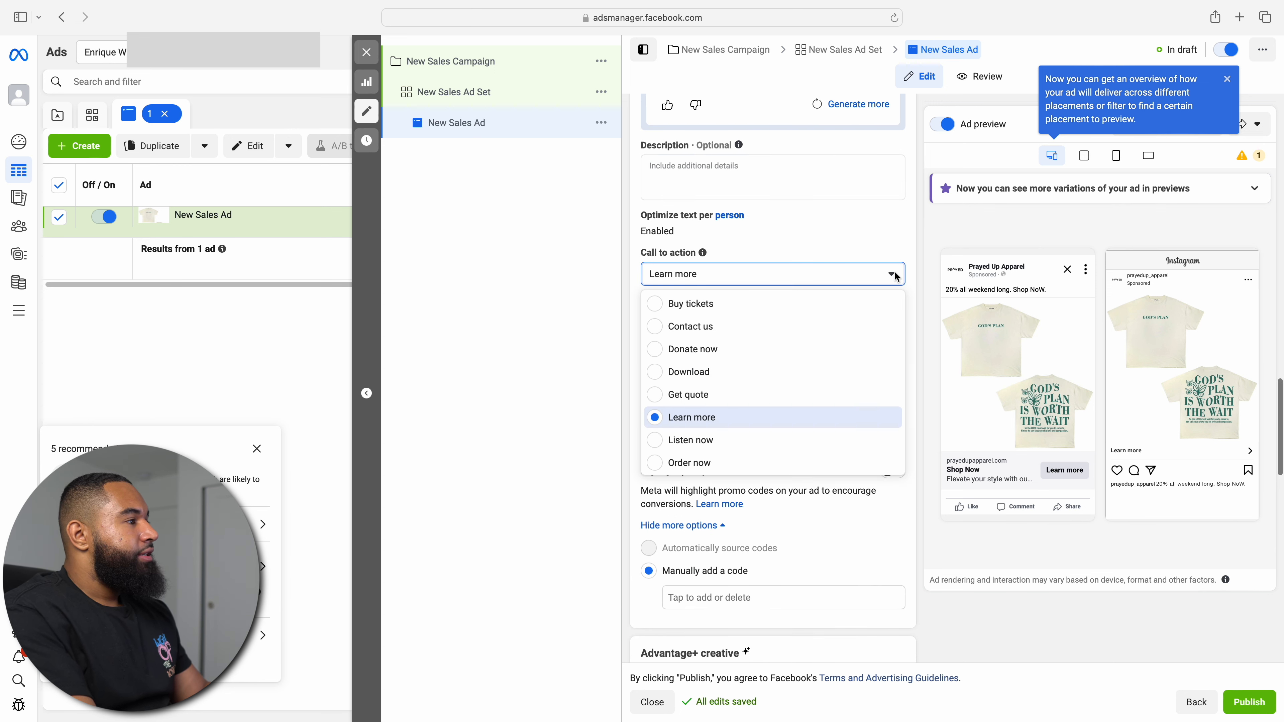
scroll(799, 470, down, 1)
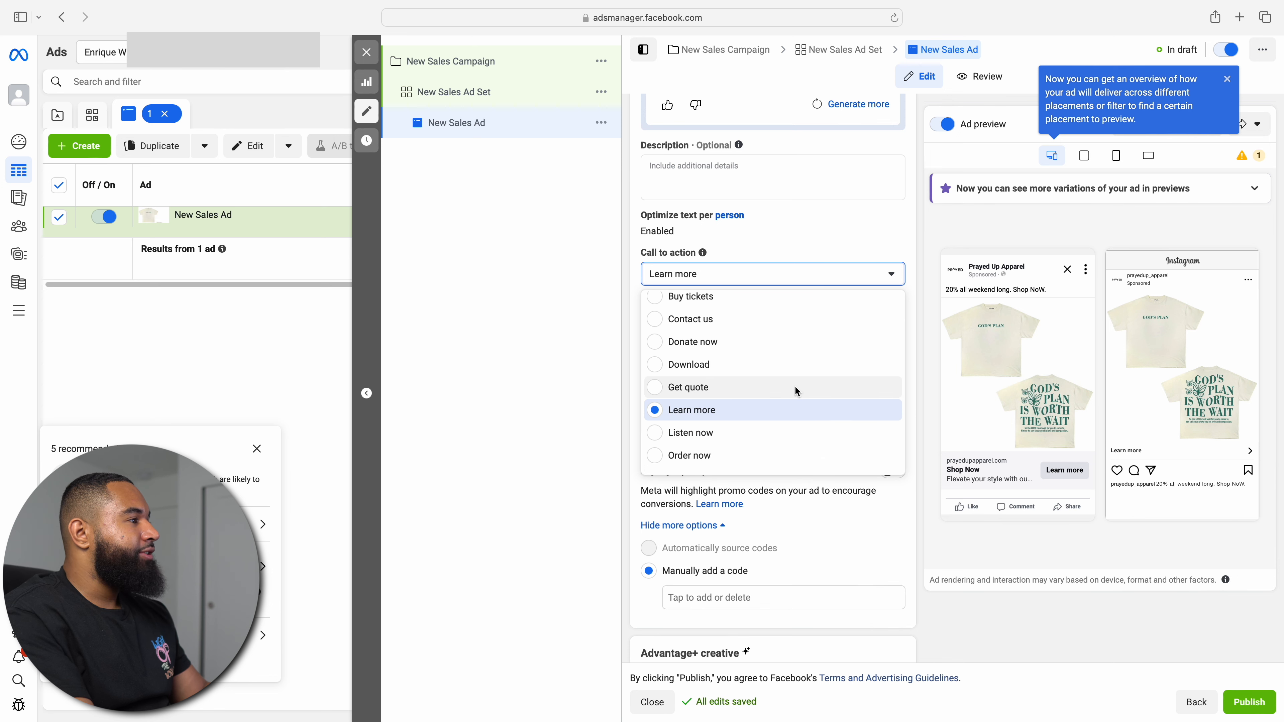
scroll(794, 386, up, 2)
scroll(794, 386, down, 5)
scroll(795, 385, up, 1)
scroll(795, 386, down, 1)
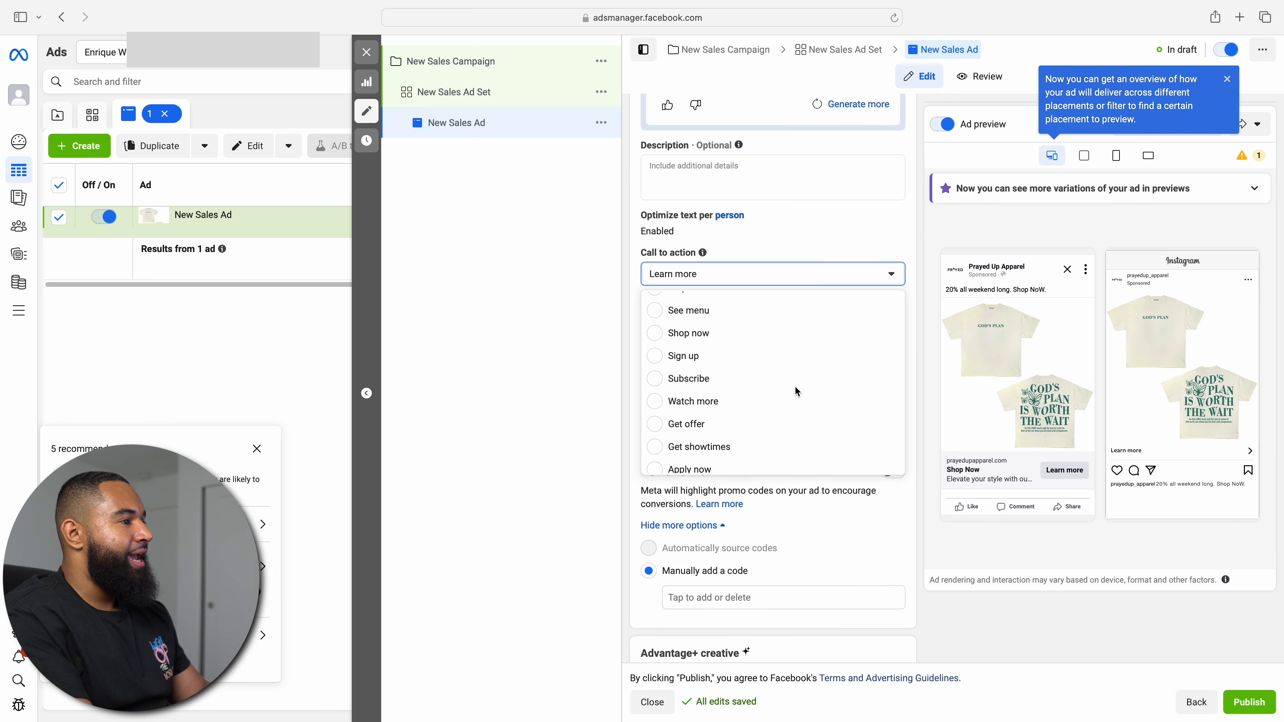
scroll(794, 385, up, 2)
click(768, 369)
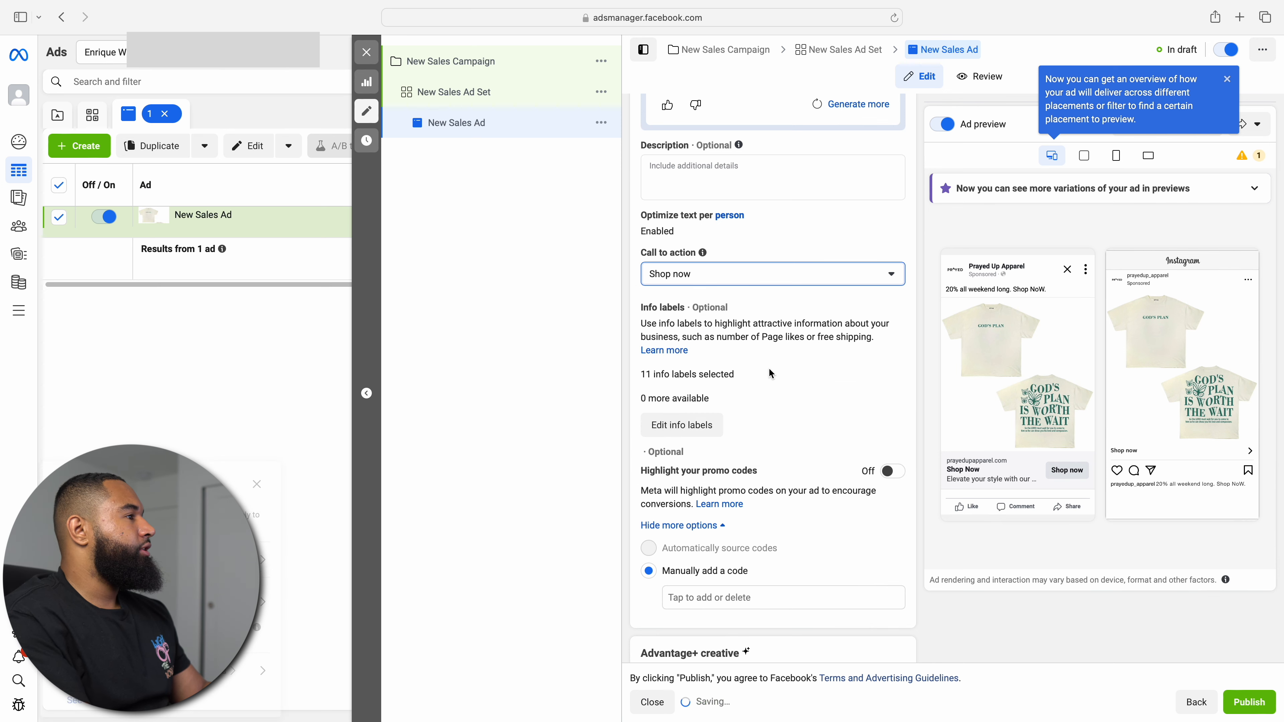
scroll(823, 402, up, 12)
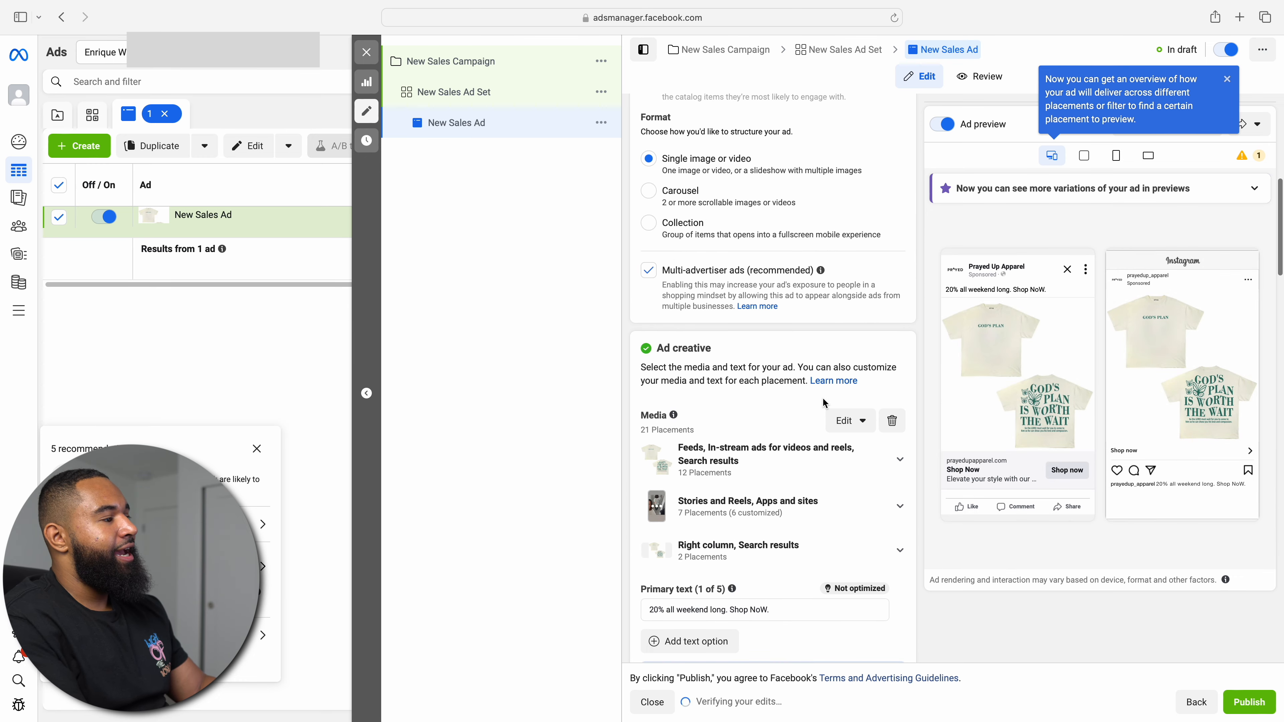
scroll(823, 400, down, 10)
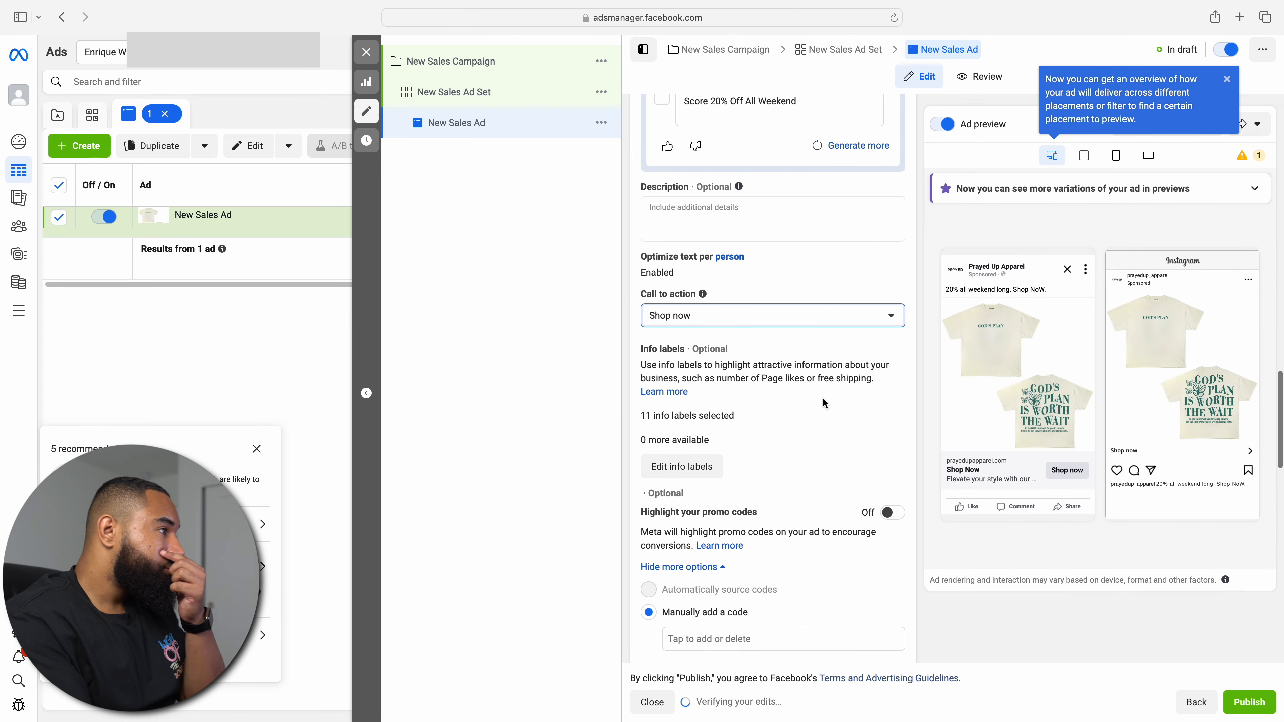
scroll(822, 398, down, 3)
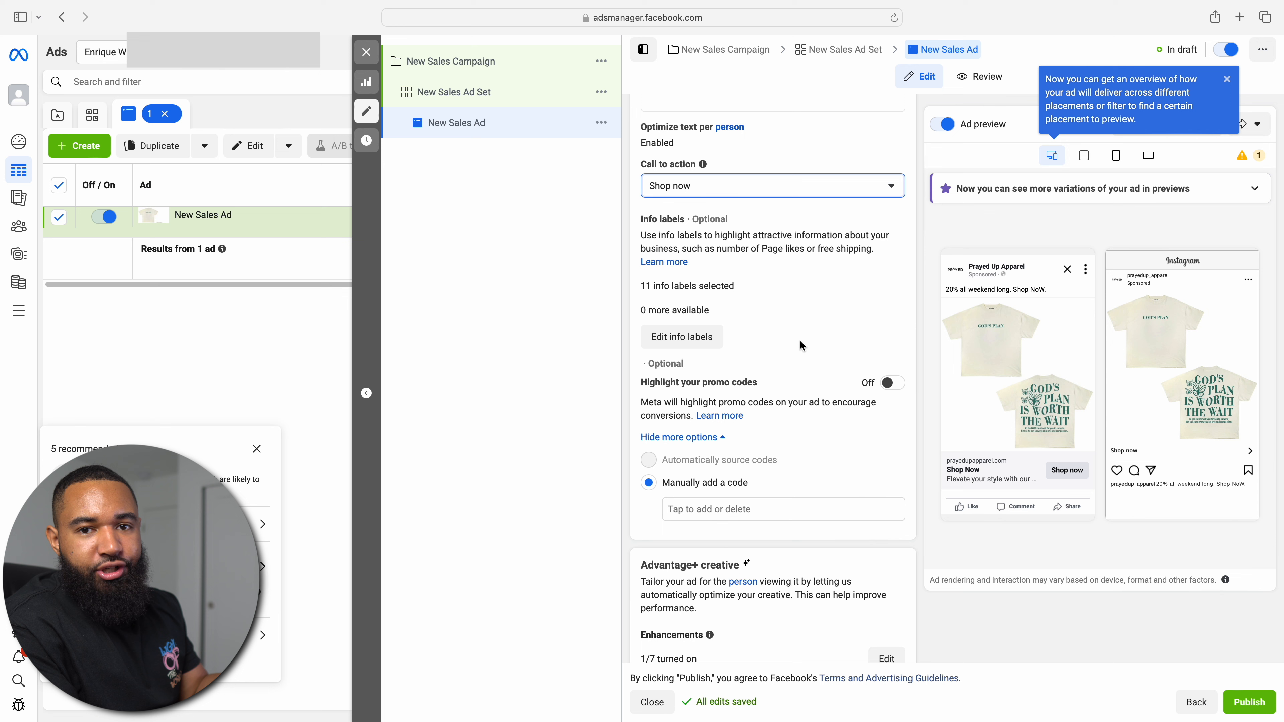
- Review the ad's info labels, promo code options, destination website URL, display link and tracking settings
scroll(802, 346, up, 5)
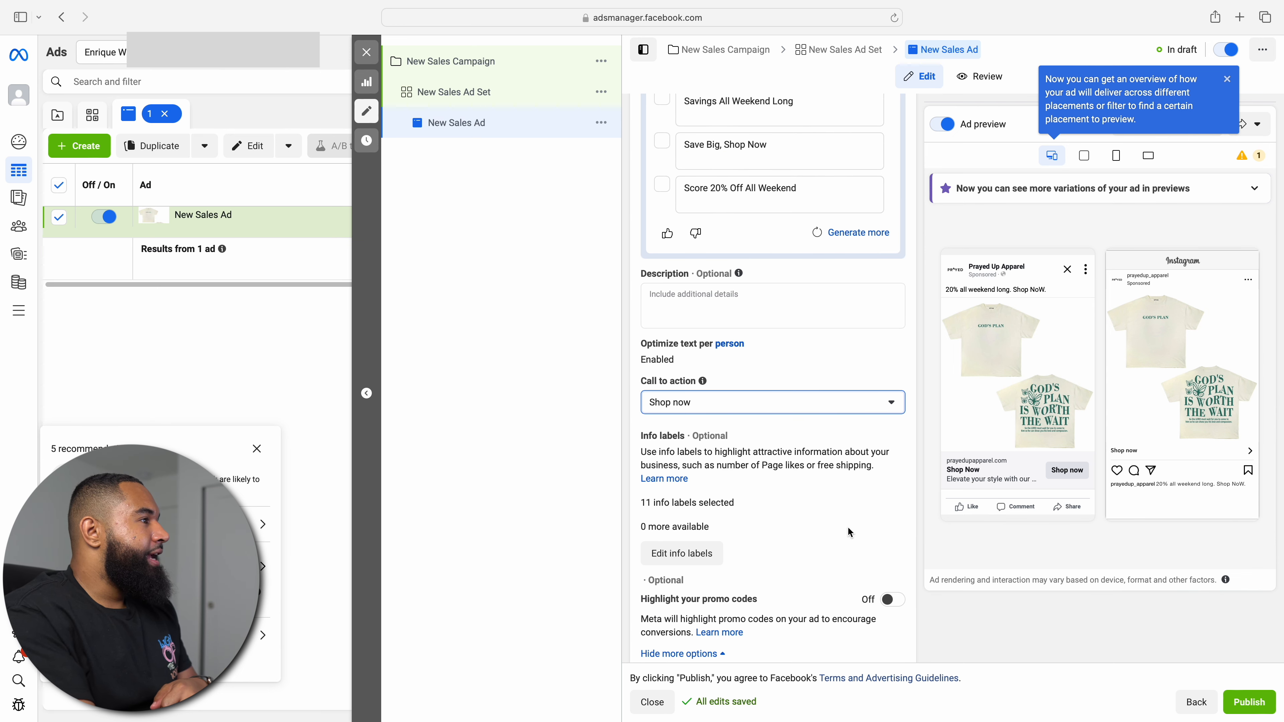
scroll(848, 529, down, 8)
scroll(847, 525, down, 1)
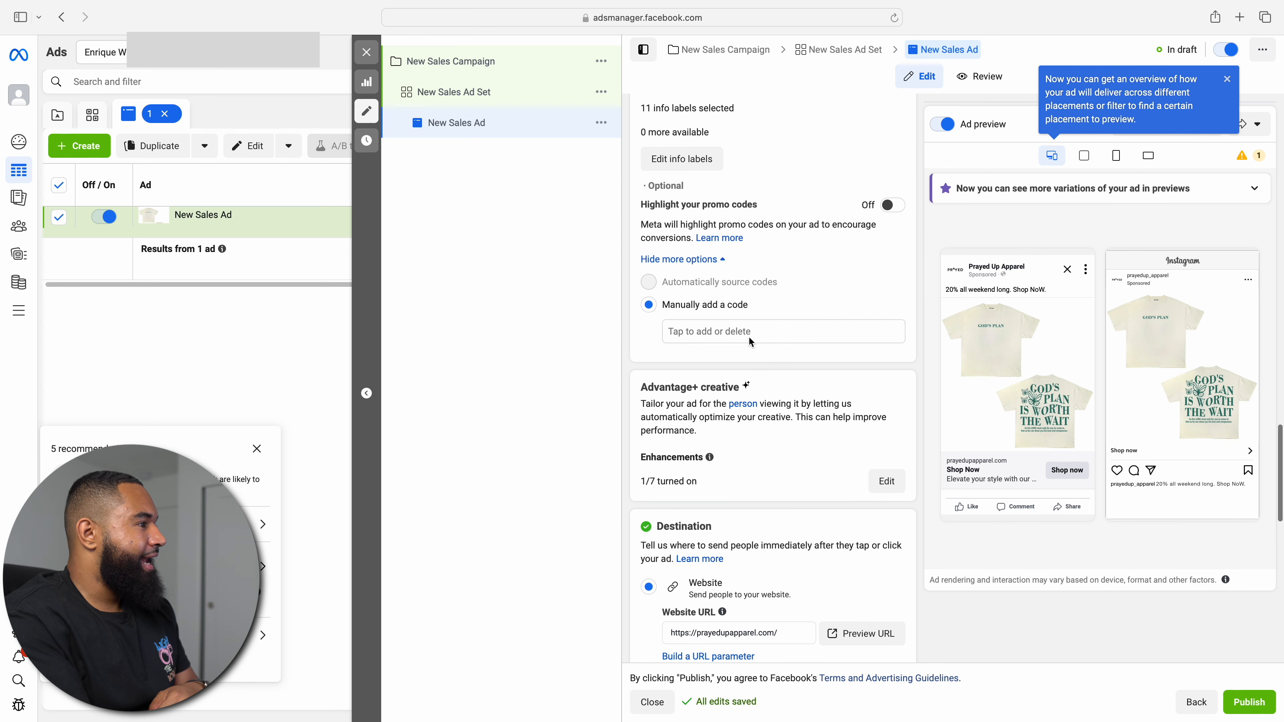
scroll(788, 421, down, 7)
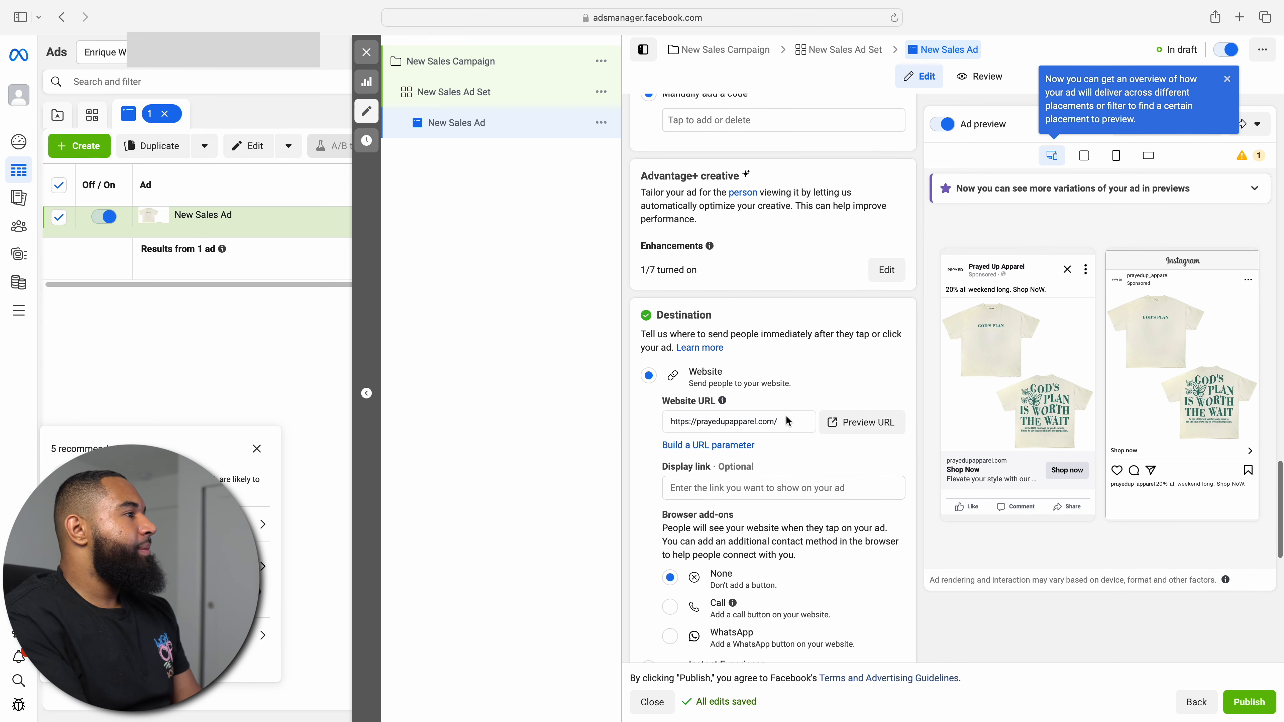
triple_click(801, 322)
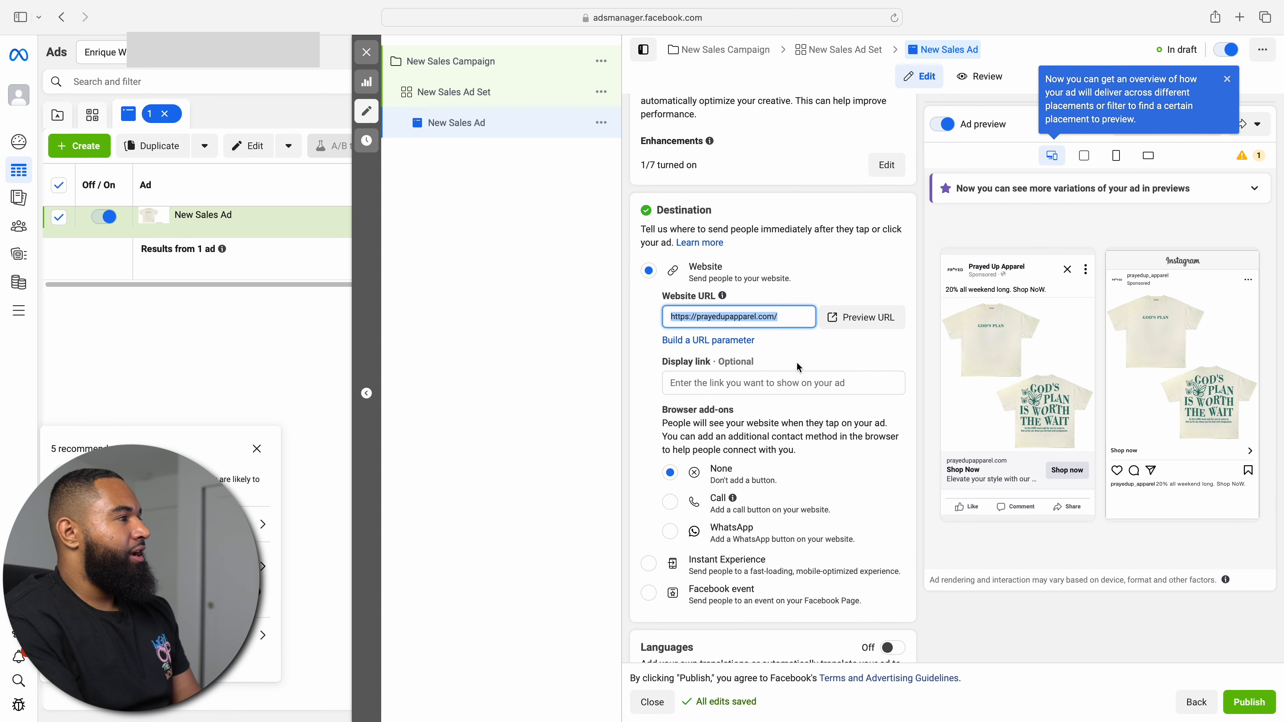
scroll(794, 323, down, 3)
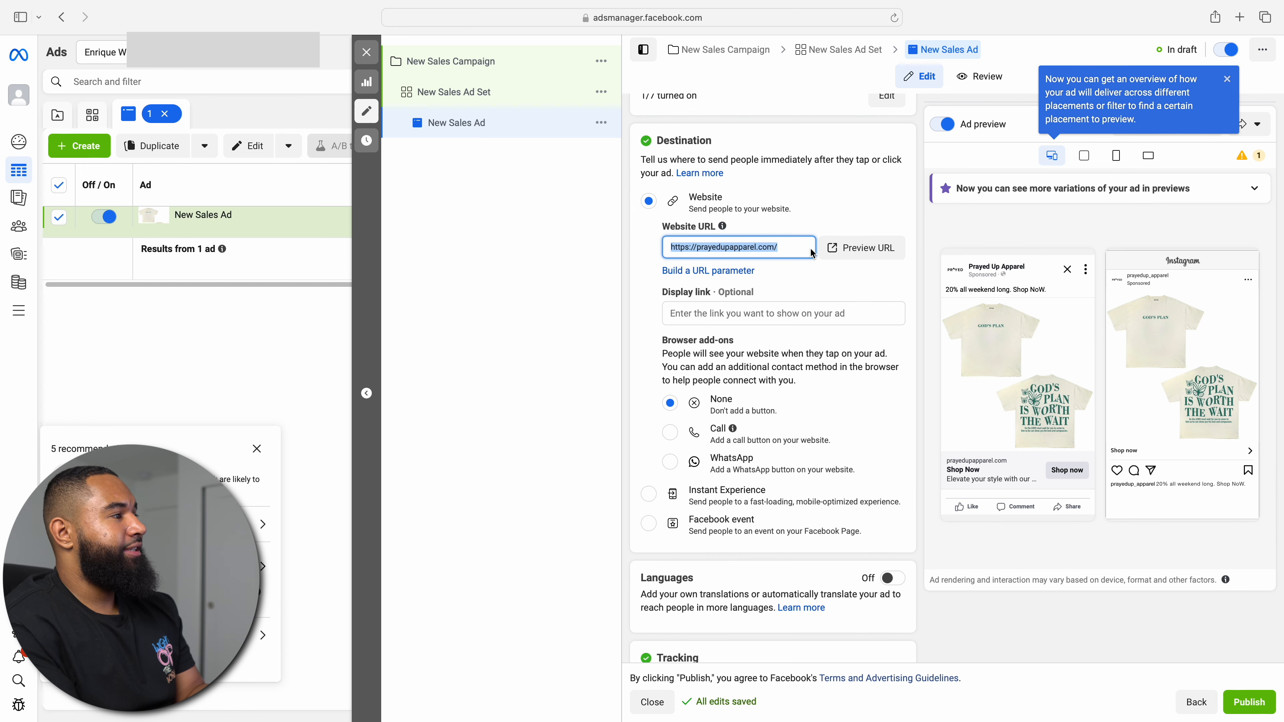
click(753, 314)
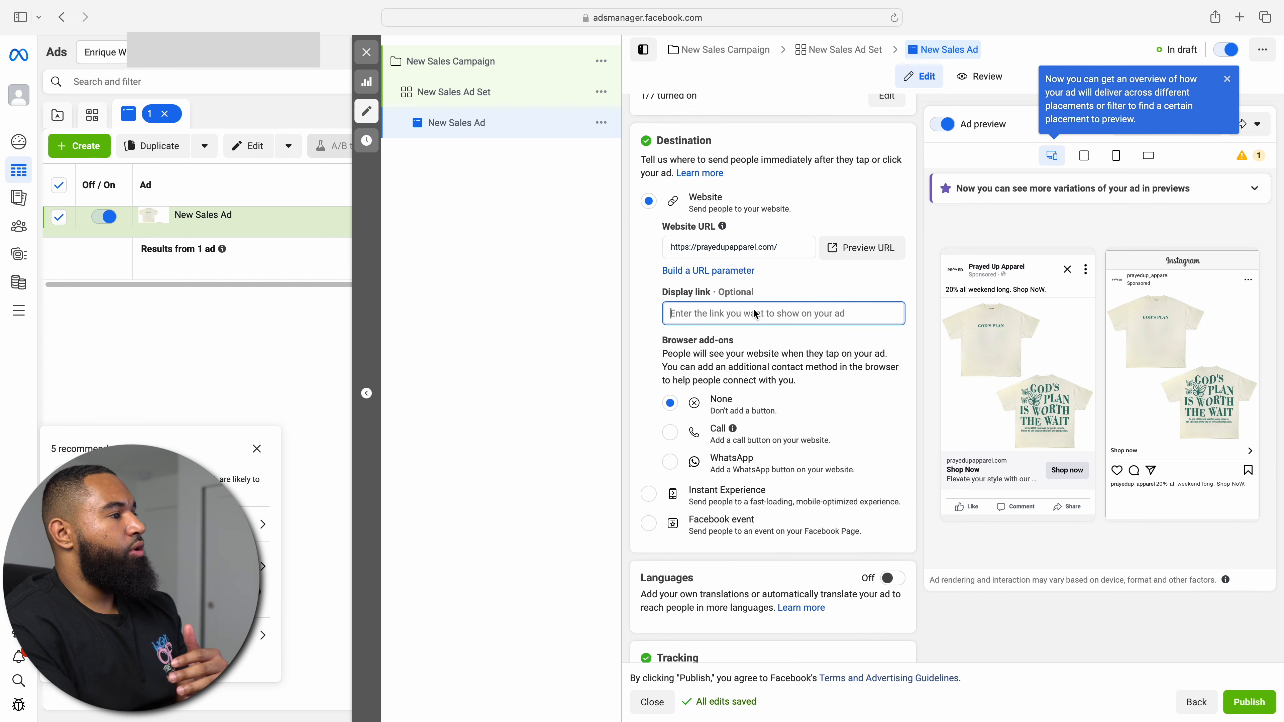
scroll(755, 315, down, 8)
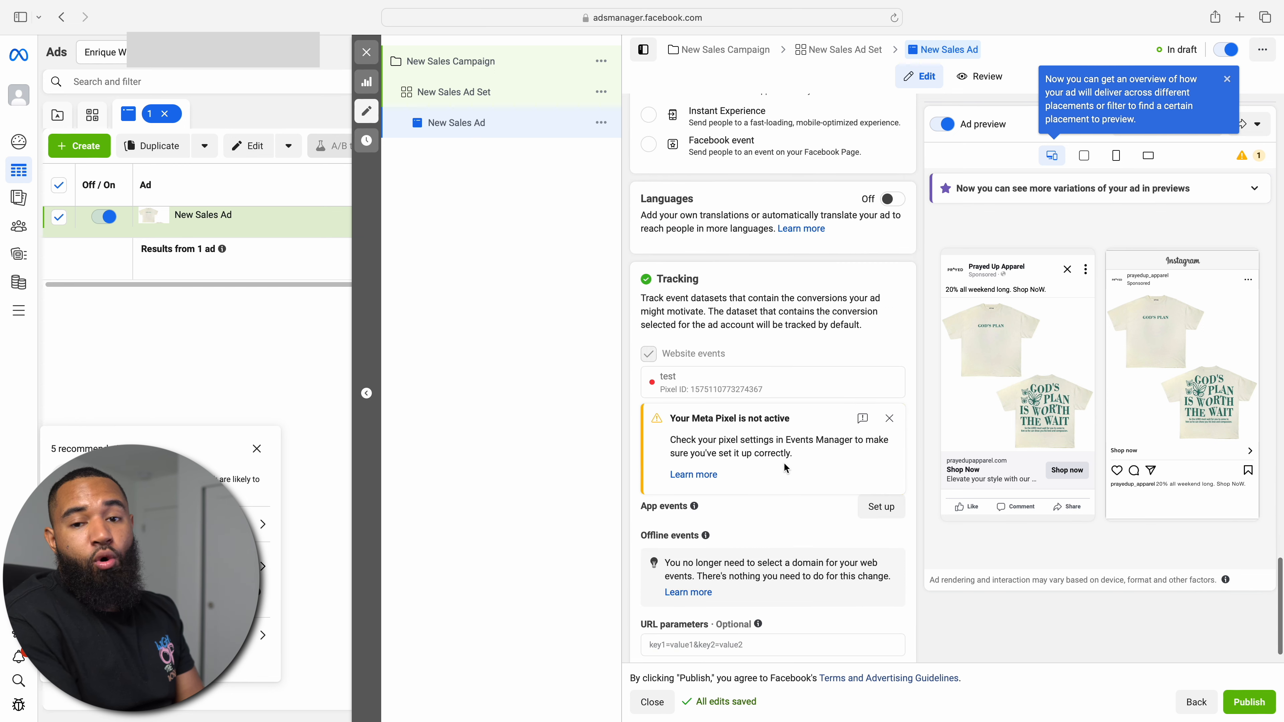